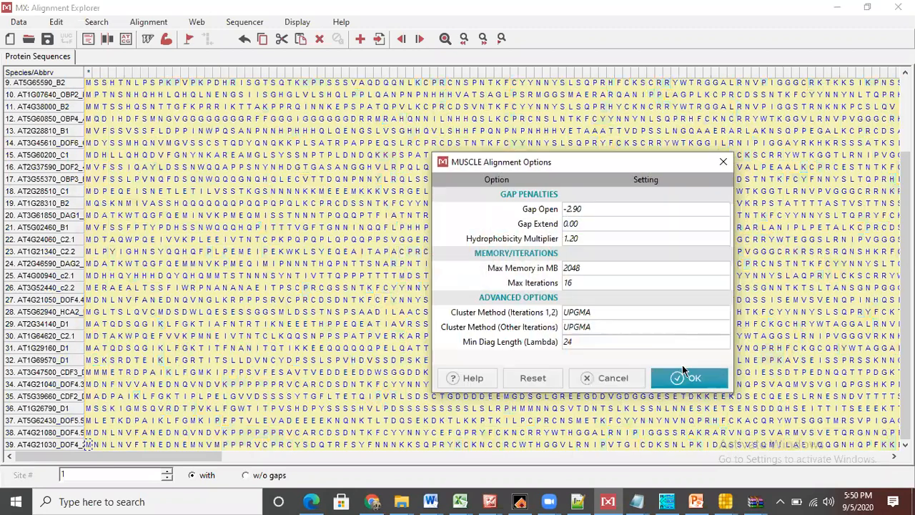
Run the MUSCLE protein alignment with the current options and start exporting the aligned sequences in FASTA format
{"action": "left_click", "coordinate": [689, 377]}
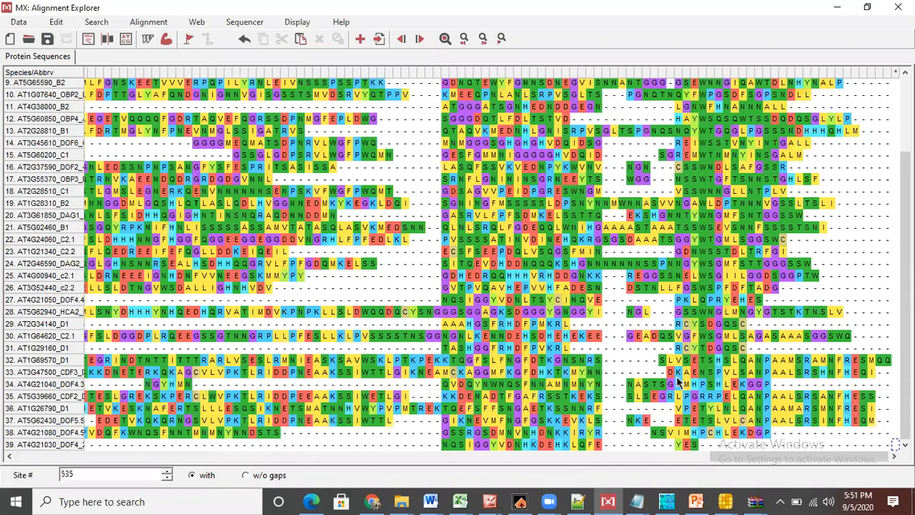
{"action": "left_click", "coordinate": [18, 22]}
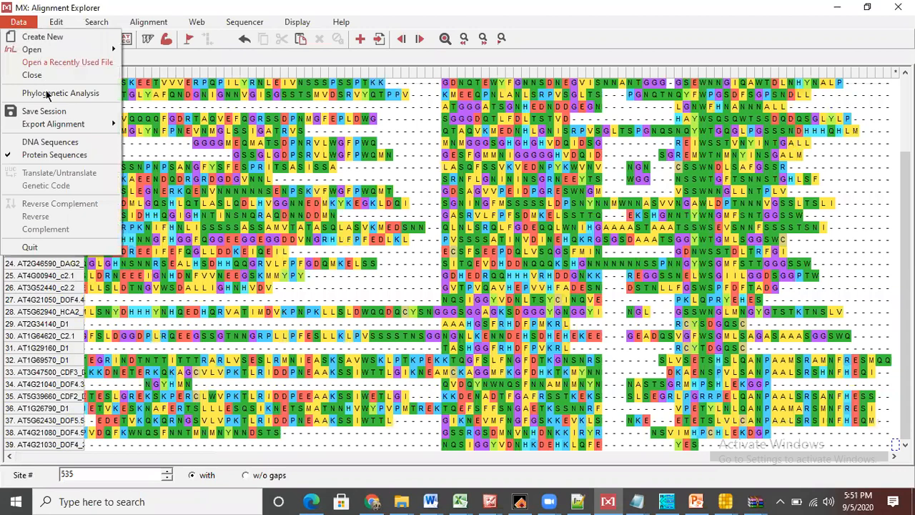
{"action": "mouse_move", "coordinate": [62, 126]}
{"action": "left_click", "coordinate": [172, 134]}
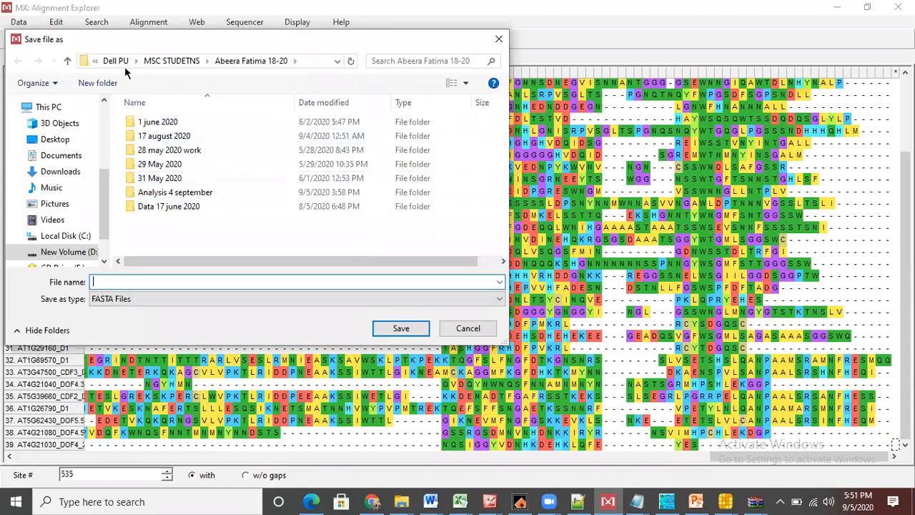
Set the export location to the two students' folder inside Dell PU > Desktop 13 April 2015 > Introductory Plant Biotechnology > Assignment
{"action": "left_click", "coordinate": [115, 61]}
{"action": "left_click", "coordinate": [174, 206]}
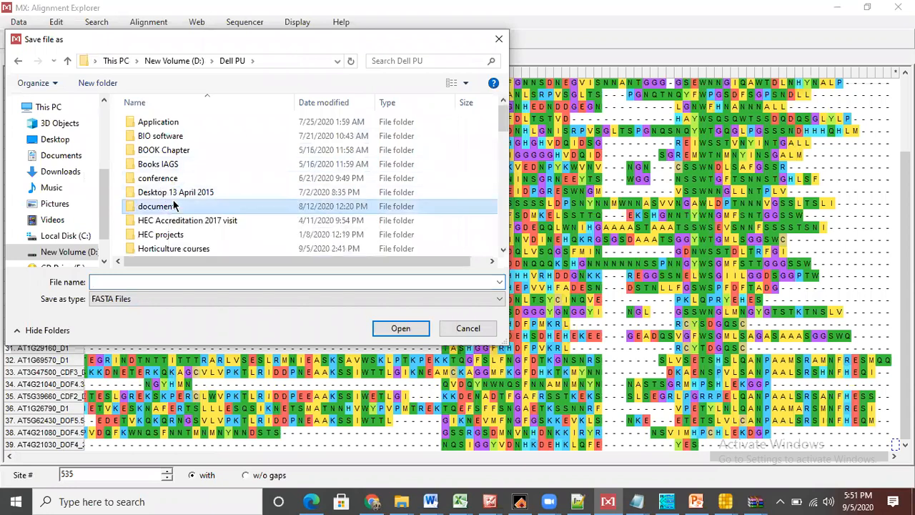
{"action": "double_click", "coordinate": [188, 192]}
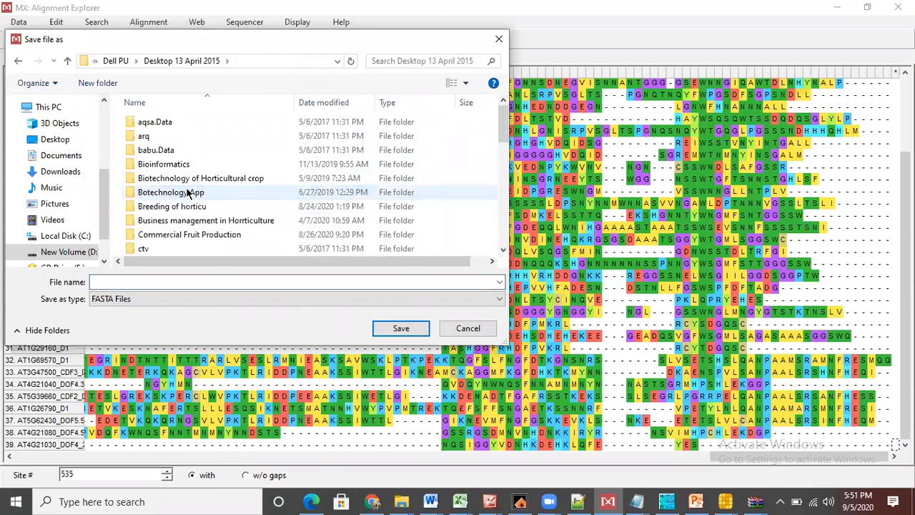
{"action": "scroll", "coordinate": [188, 192], "scroll_direction": "down", "scroll_amount": 5}
{"action": "double_click", "coordinate": [201, 148]}
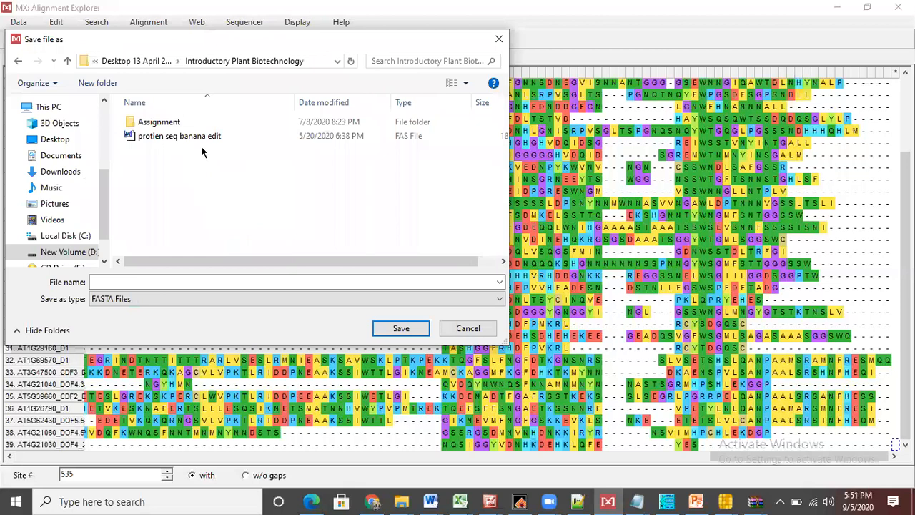
{"action": "double_click", "coordinate": [186, 122]}
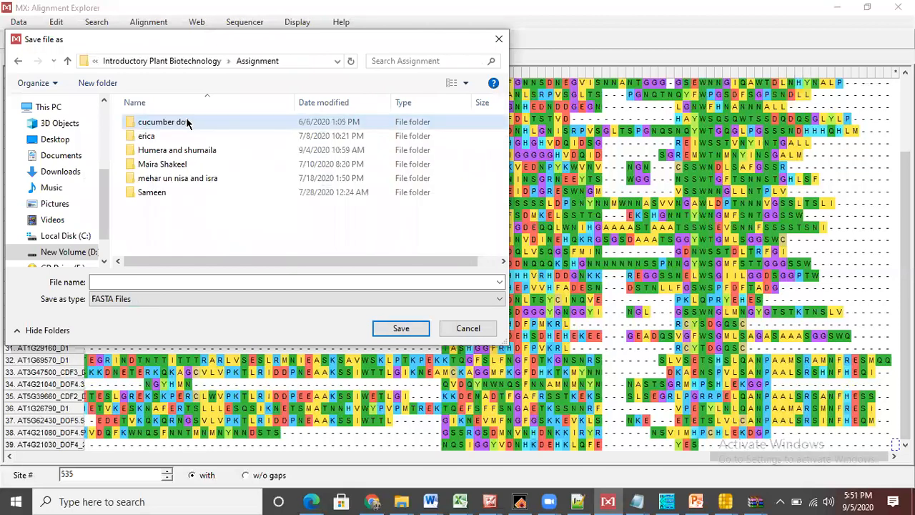
{"action": "double_click", "coordinate": [175, 152]}
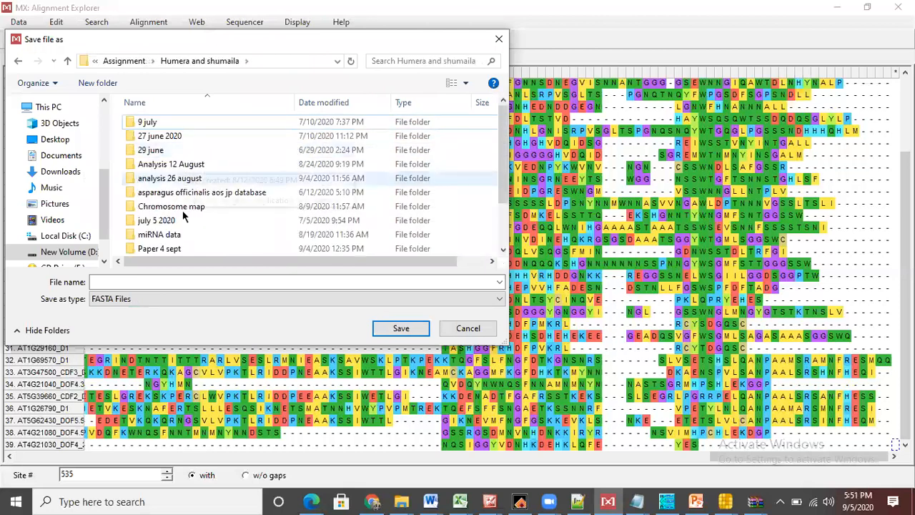
Create a folder named "Analysis 5 Sept" in the students' folder and open it as the save location
{"action": "left_click", "coordinate": [89, 84]}
{"action": "type", "text": "Ana"}
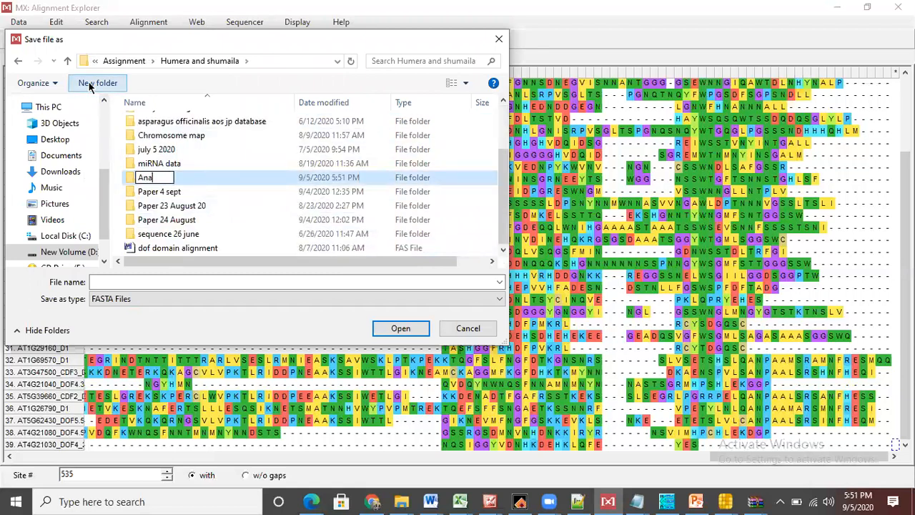
{"action": "type", "text": "lysis 5"}
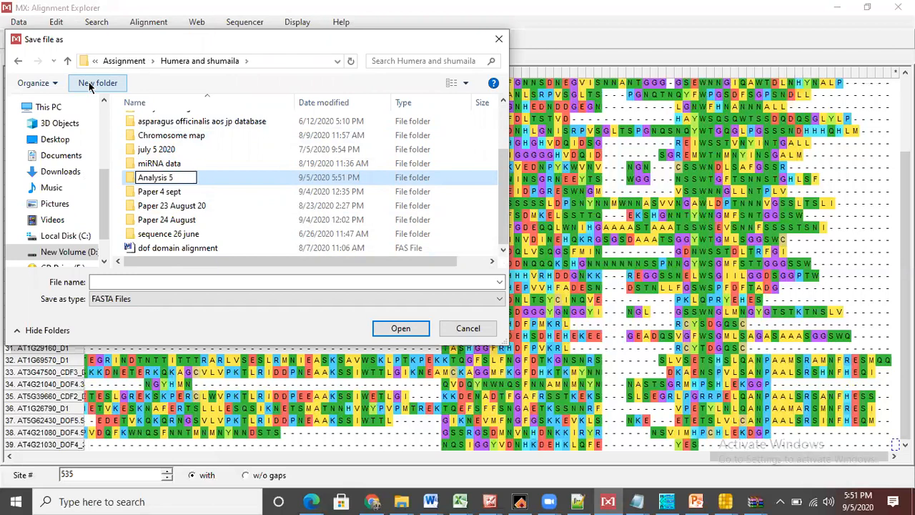
{"action": "type", "text": " Sept"}
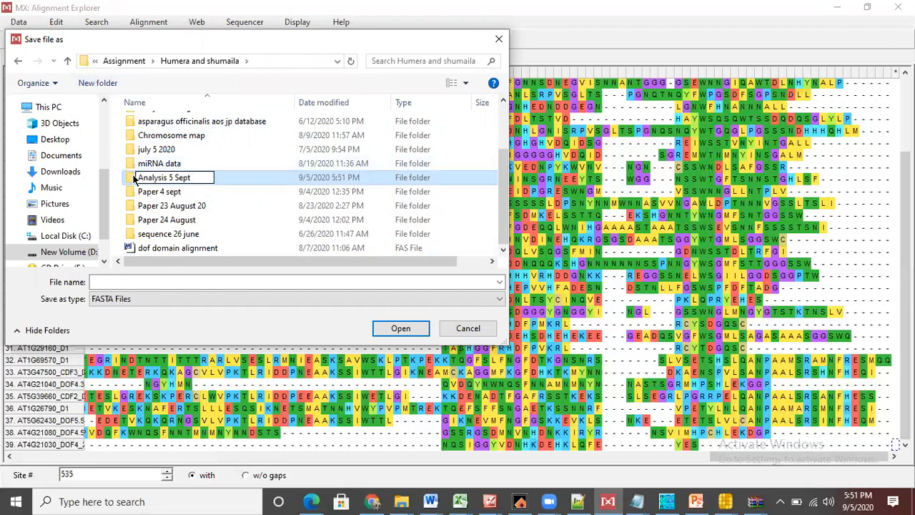
{"action": "key", "text": "Return"}
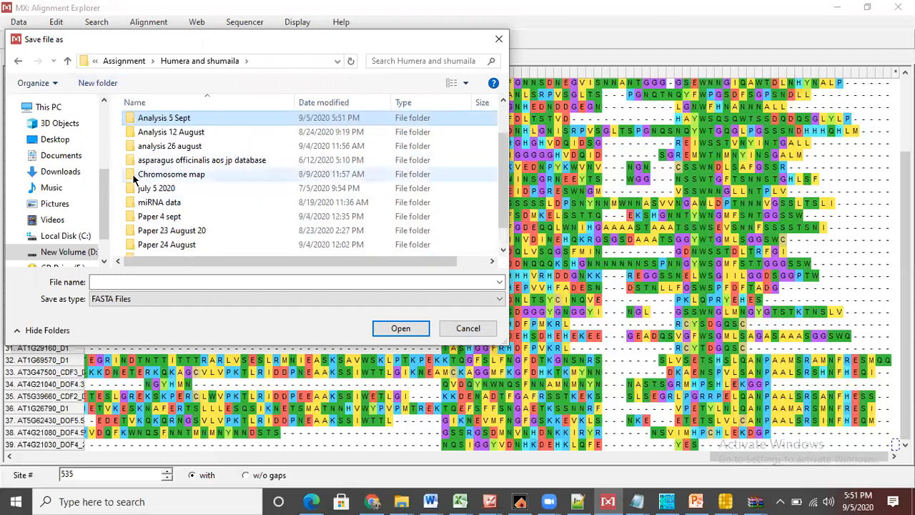
{"action": "double_click", "coordinate": [163, 123]}
Save the exported FASTA alignment as "AtDOF and AoDOF new" in the Analysis 5 Sept folder
{"action": "left_click", "coordinate": [258, 283]}
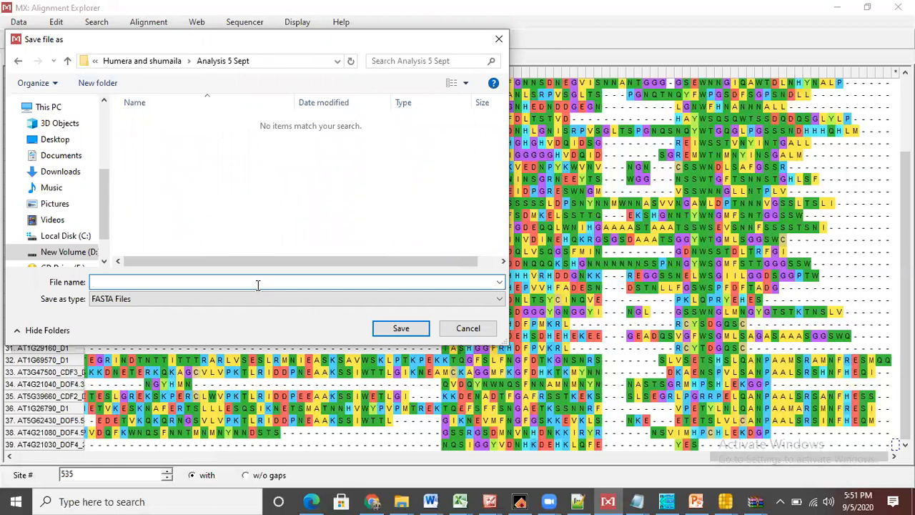
{"action": "type", "text": "Fa"}
{"action": "key", "text": "BackSpace"}
{"action": "key", "text": "BackSpace"}
{"action": "type", "text": "AtDOF and AoDOF new"}
{"action": "left_click", "coordinate": [418, 330]}
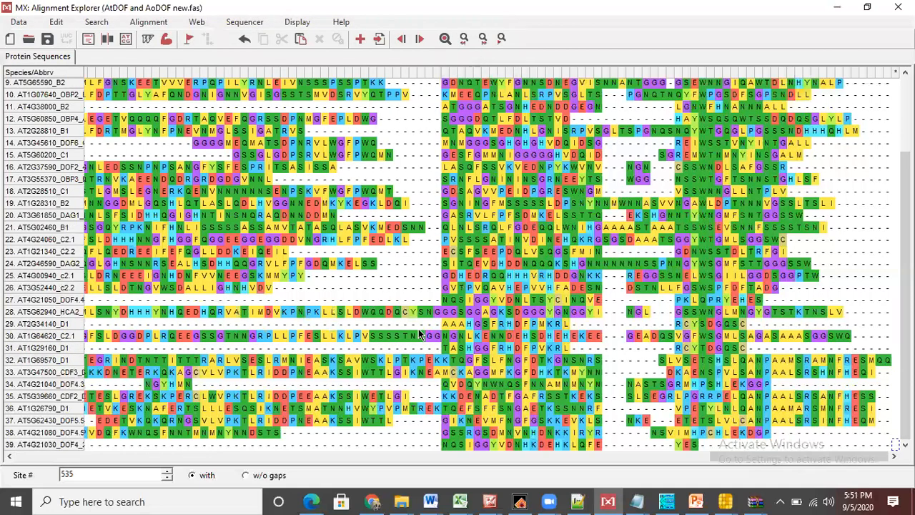
Minimize the alignment window, then close the old AtACS and MuACS Peptide tree and discard its results
{"action": "left_click", "coordinate": [836, 7]}
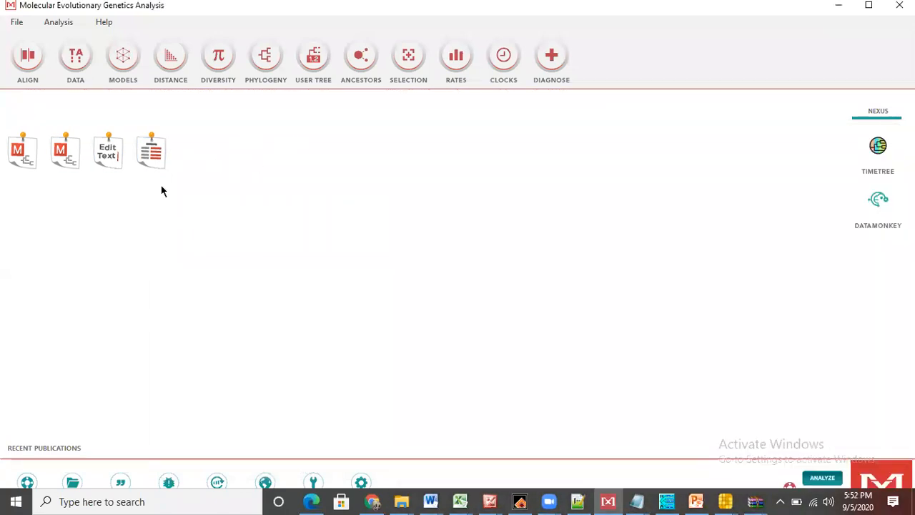
{"action": "left_click", "coordinate": [72, 154]}
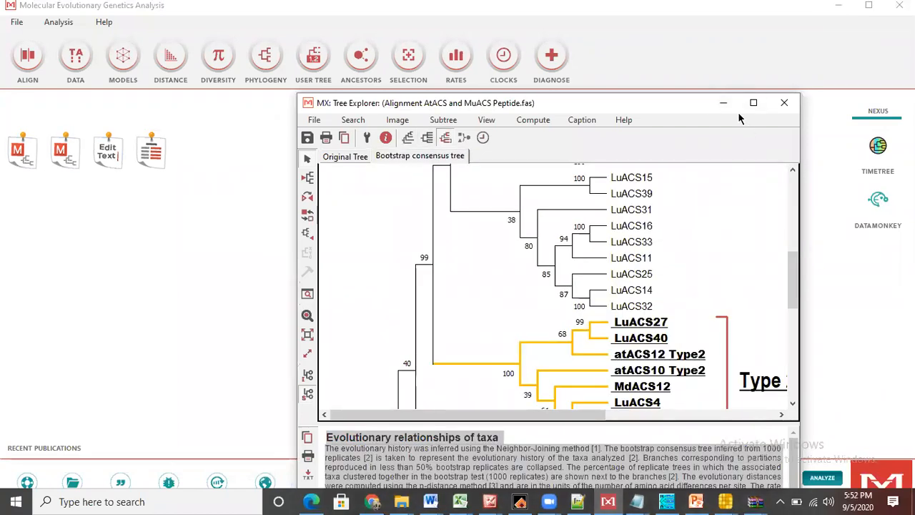
{"action": "left_click", "coordinate": [784, 103]}
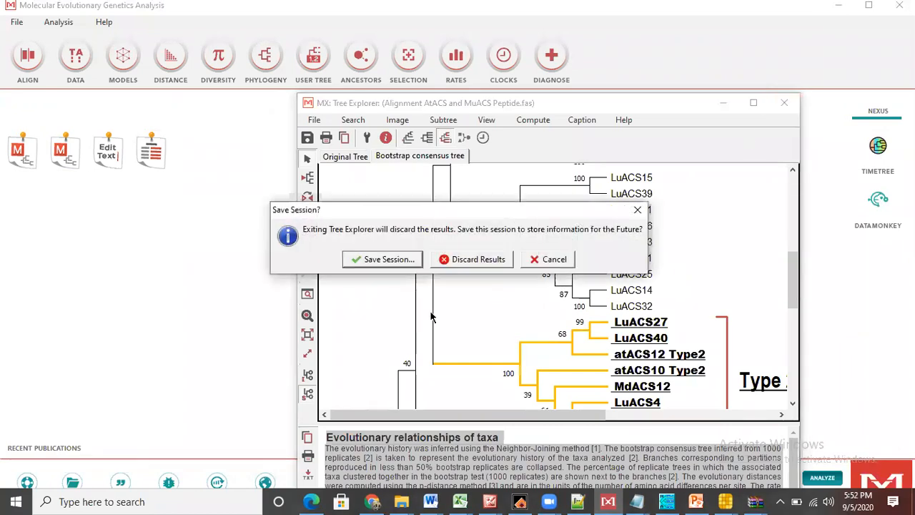
{"action": "left_click", "coordinate": [481, 259]}
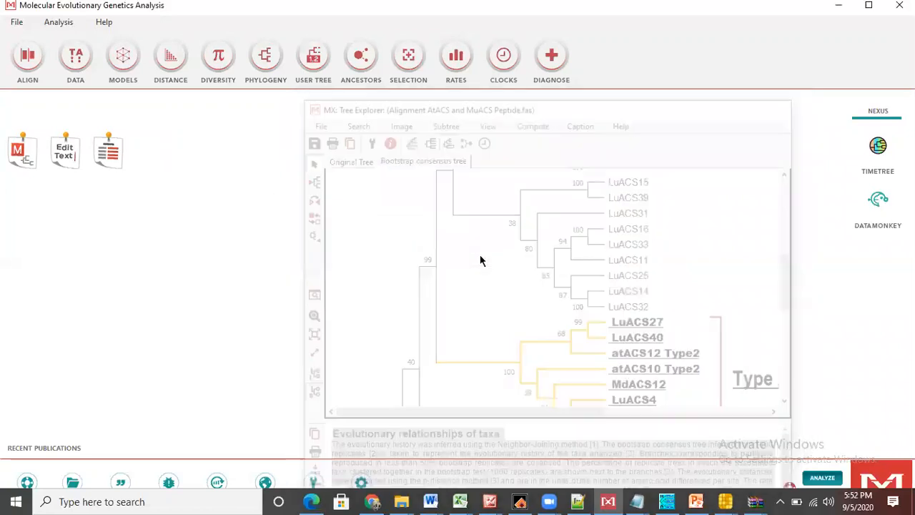
Start constructing a UPGMA phylogenetic tree and browse for its data file to Dell PU > Desktop 13 April 2015
{"action": "left_click", "coordinate": [271, 60]}
{"action": "left_click", "coordinate": [289, 126]}
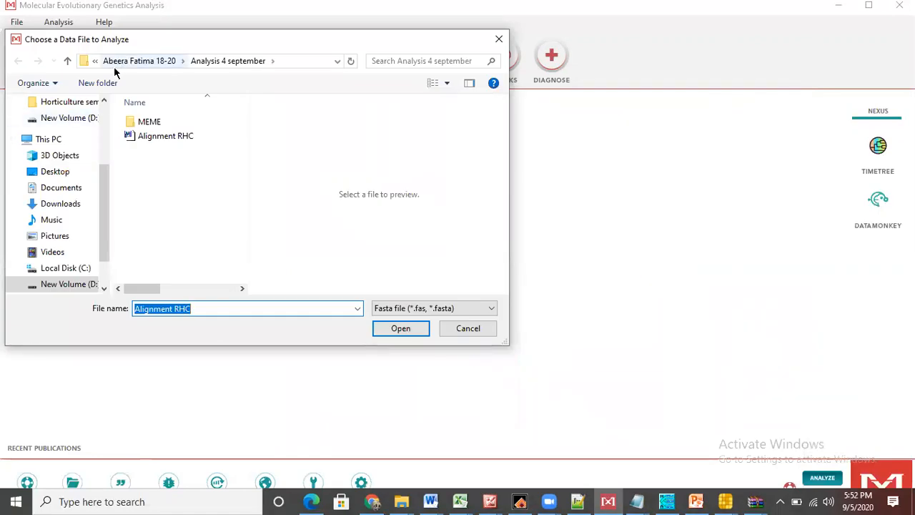
{"action": "left_click", "coordinate": [112, 63]}
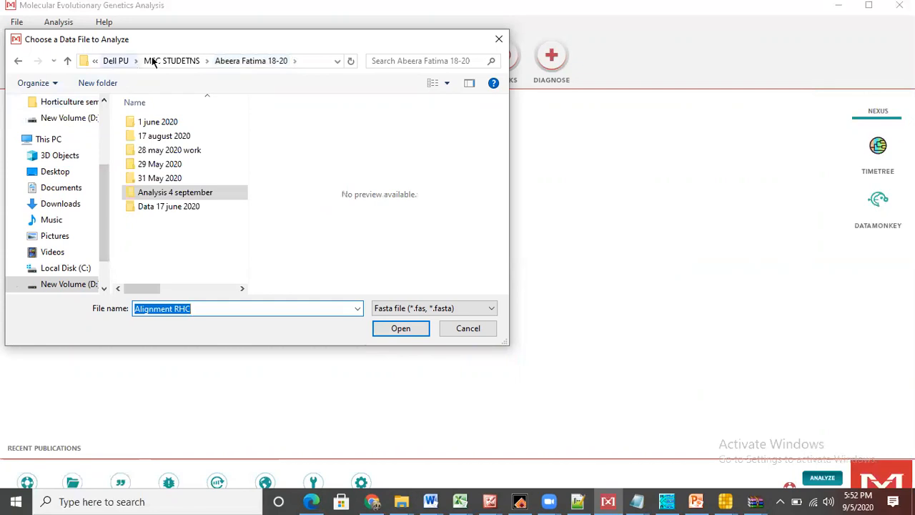
{"action": "left_click", "coordinate": [119, 60]}
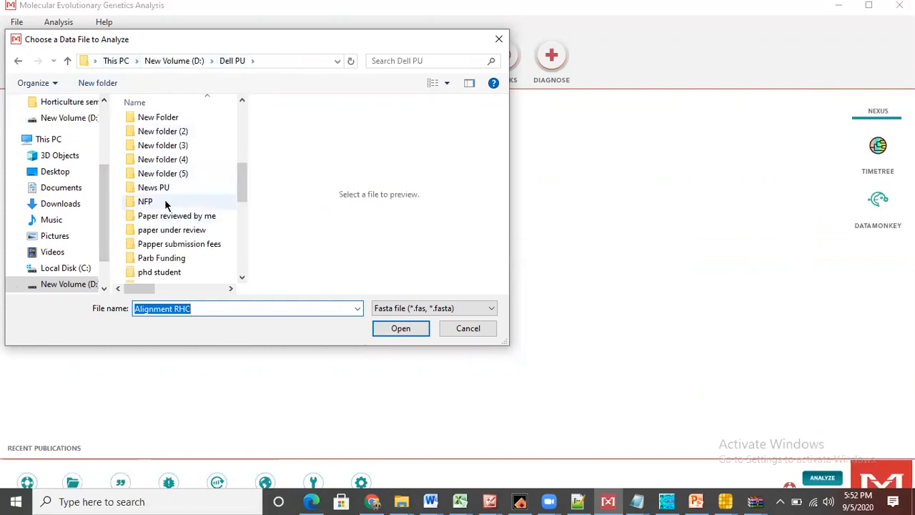
{"action": "left_click", "coordinate": [160, 173]}
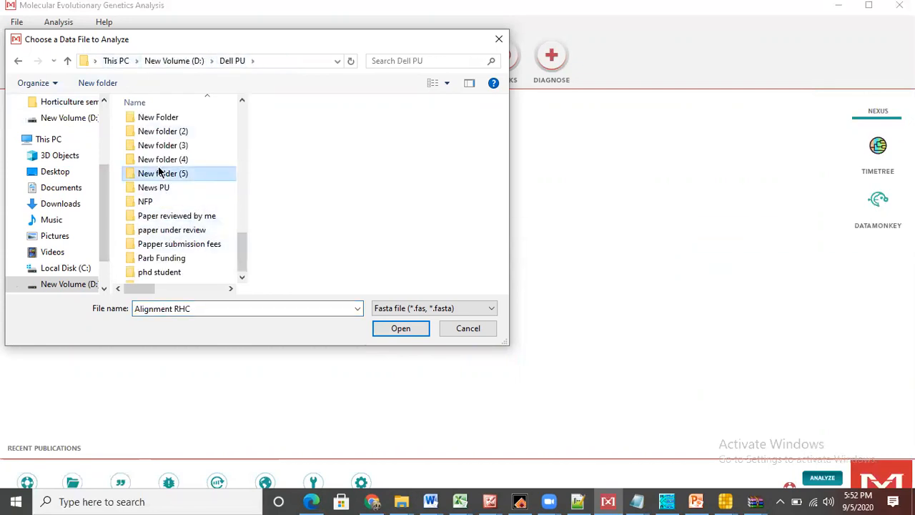
{"action": "key", "text": "End"}
{"action": "left_click_drag", "start_coordinate": [244, 248], "coordinate": [229, 106]}
{"action": "scroll", "coordinate": [233, 129], "scroll_direction": "down", "scroll_amount": 1}
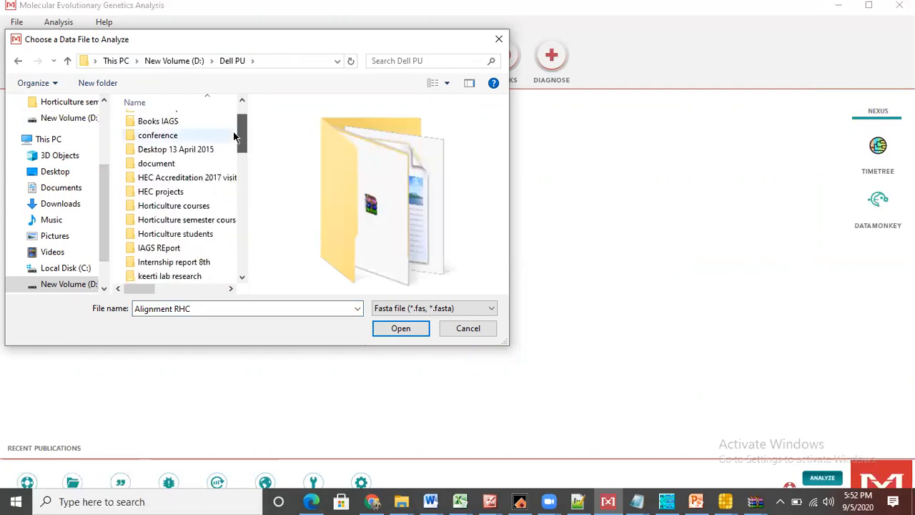
{"action": "double_click", "coordinate": [182, 151]}
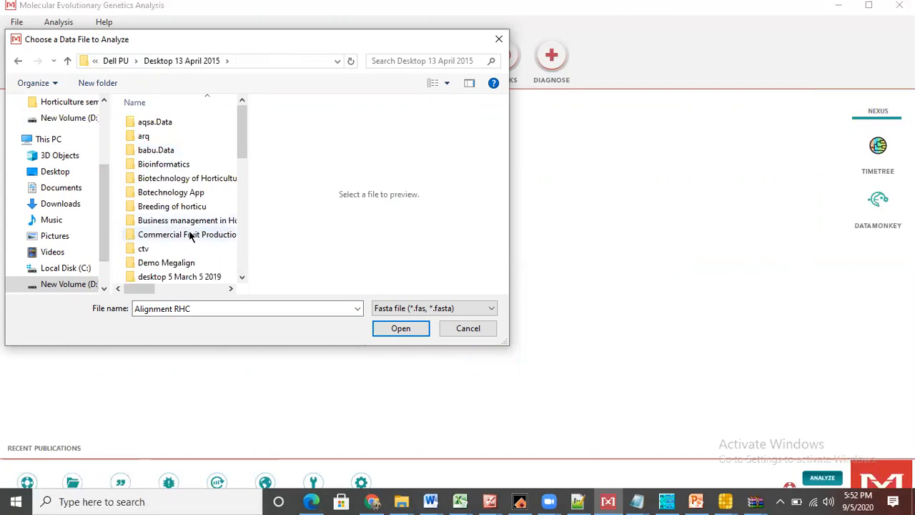
Open the AtDOF and AoDOF new FASTA file from Introductory Plant Biotechnology > Assignment, in the students' Analysis 5 Sept folder
{"action": "left_click", "coordinate": [172, 222]}
{"action": "key", "text": "d"}
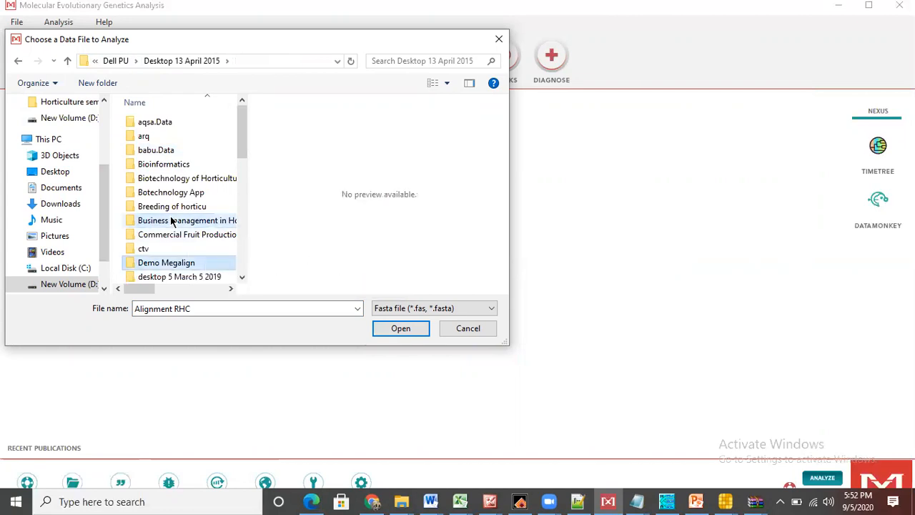
{"action": "left_click_drag", "start_coordinate": [240, 134], "coordinate": [241, 163]}
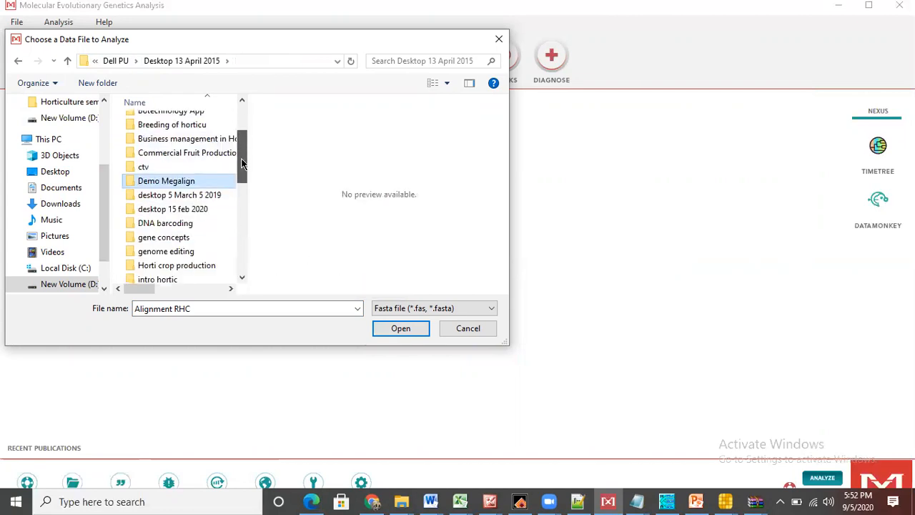
{"action": "left_click", "coordinate": [191, 194]}
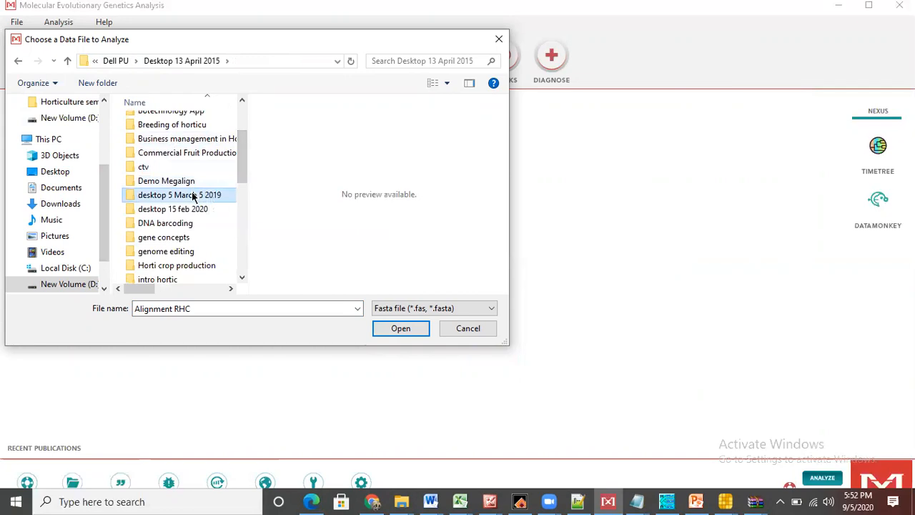
{"action": "scroll", "coordinate": [194, 195], "scroll_direction": "down", "scroll_amount": 4}
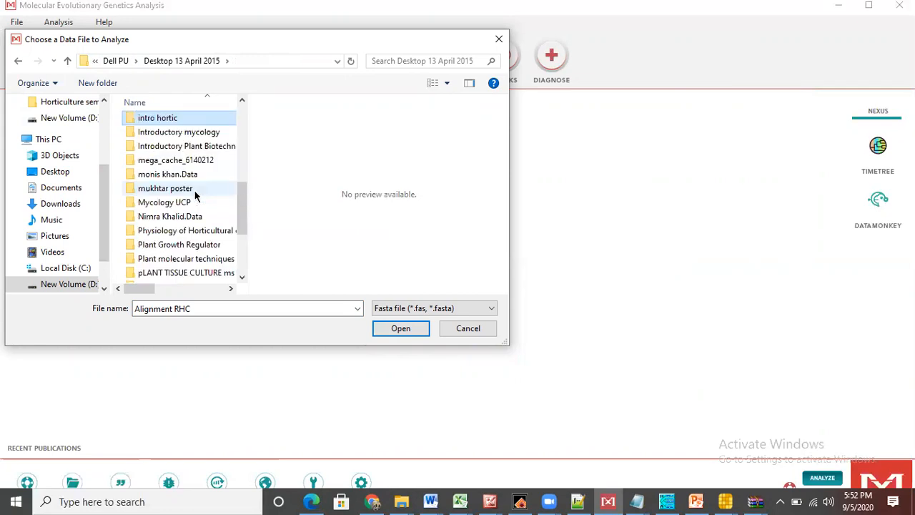
{"action": "double_click", "coordinate": [187, 143]}
{"action": "double_click", "coordinate": [169, 122]}
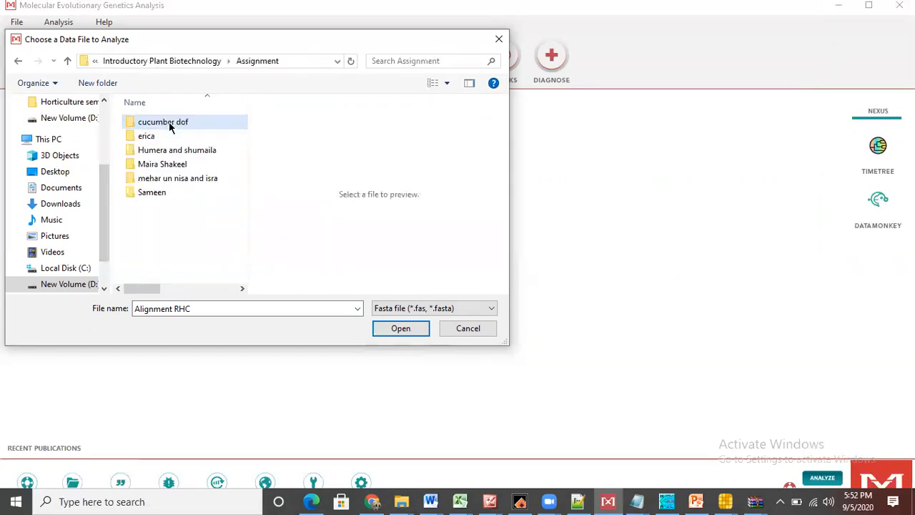
{"action": "double_click", "coordinate": [177, 153]}
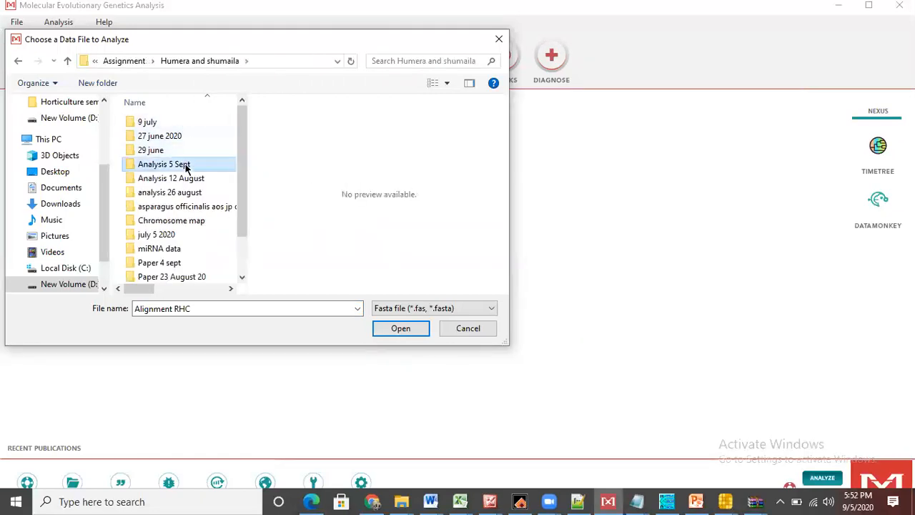
{"action": "double_click", "coordinate": [184, 165]}
{"action": "double_click", "coordinate": [180, 123]}
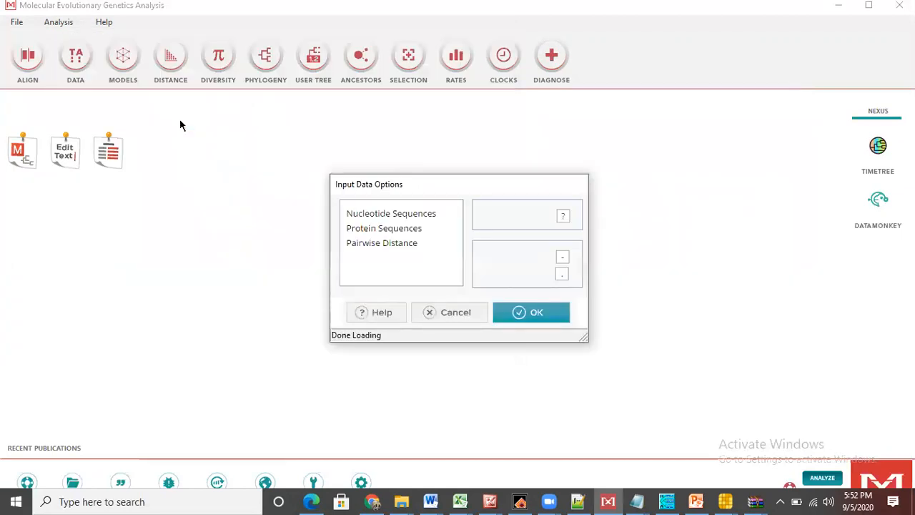
Load the data as protein sequences and compute the UPGMA tree with 1000 bootstrap replications and p-distance, maximizing the tree window
{"action": "left_click", "coordinate": [379, 229]}
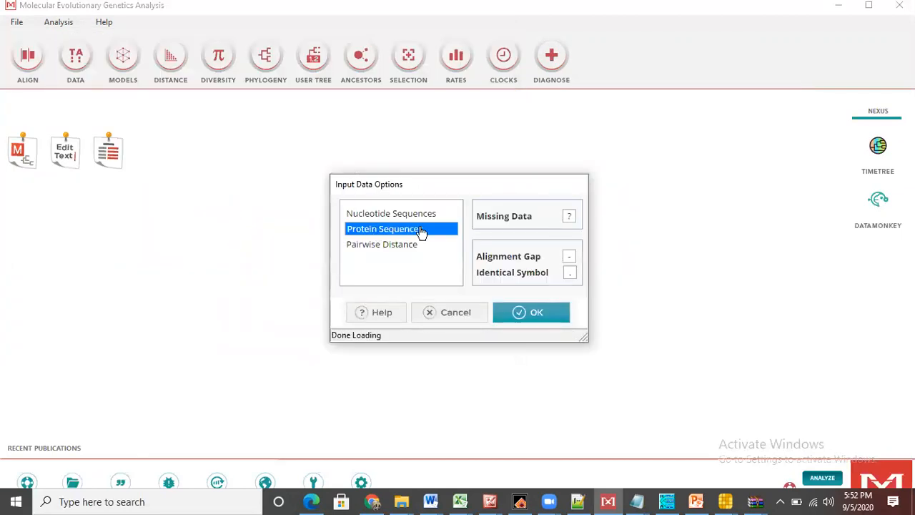
{"action": "left_click", "coordinate": [546, 315]}
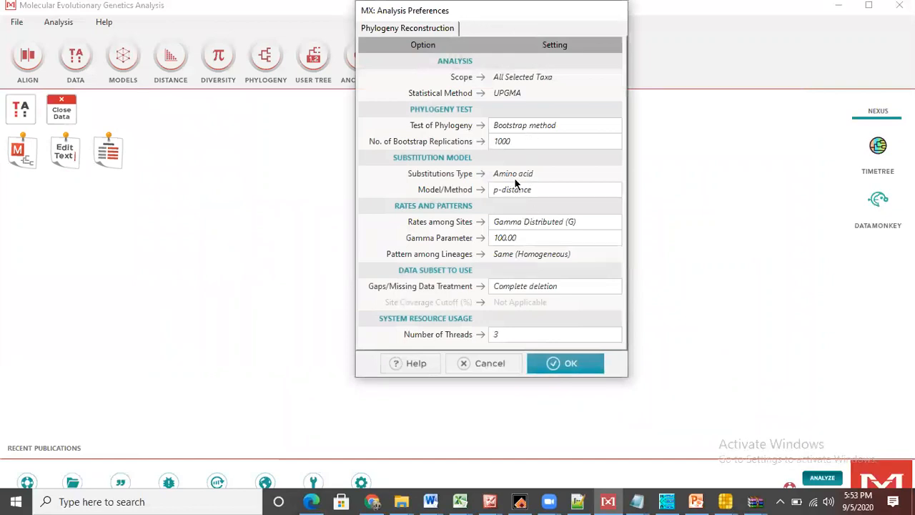
{"action": "left_click", "coordinate": [554, 364]}
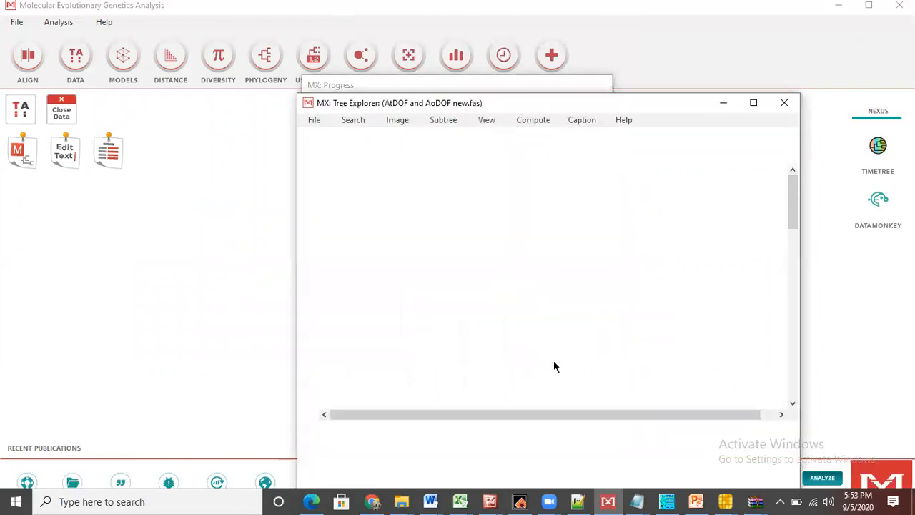
{"action": "left_click", "coordinate": [752, 102]}
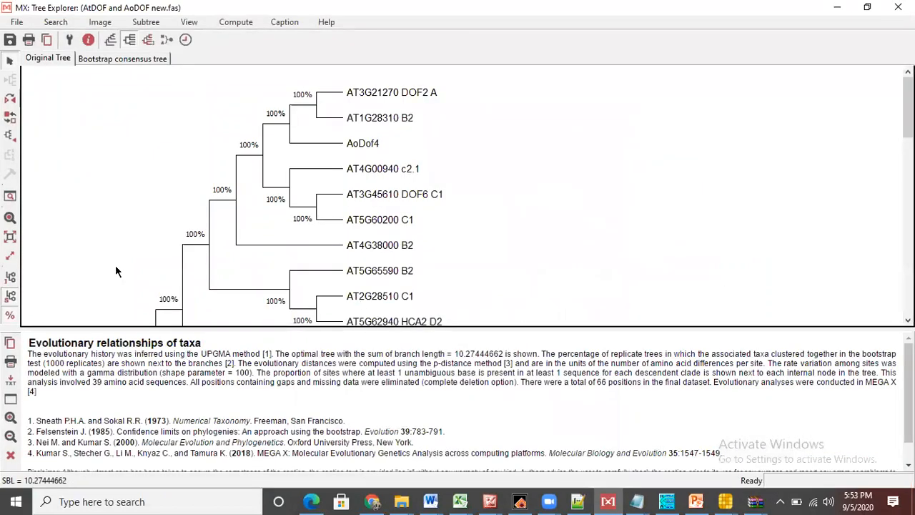
Display the bootstrap consensus tree and examine its clades and bootstrap values from the first taxon to the last
{"action": "left_click", "coordinate": [104, 58]}
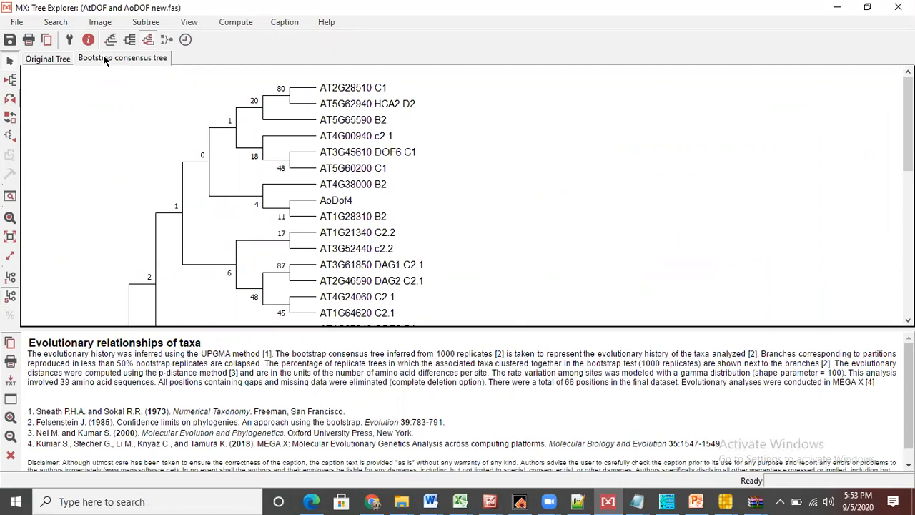
{"action": "left_click_drag", "start_coordinate": [907, 107], "coordinate": [908, 253]}
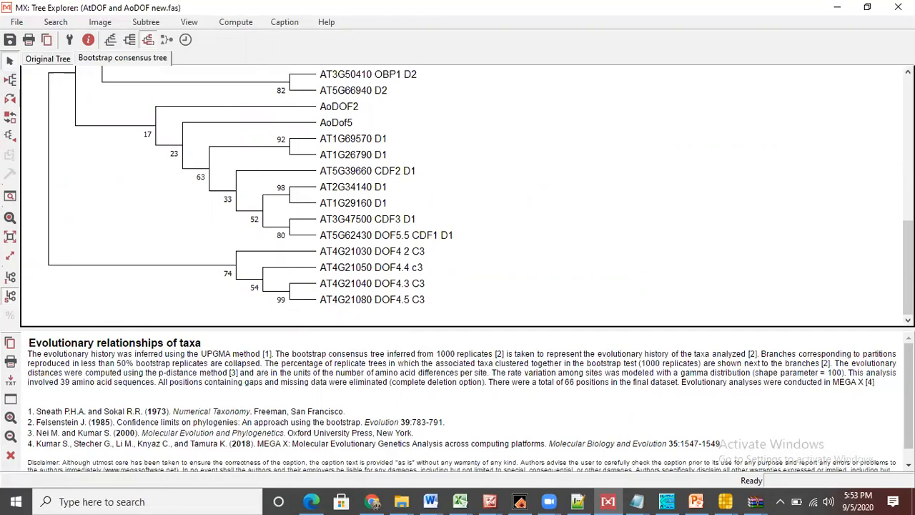
{"action": "left_click_drag", "start_coordinate": [908, 267], "coordinate": [908, 123]}
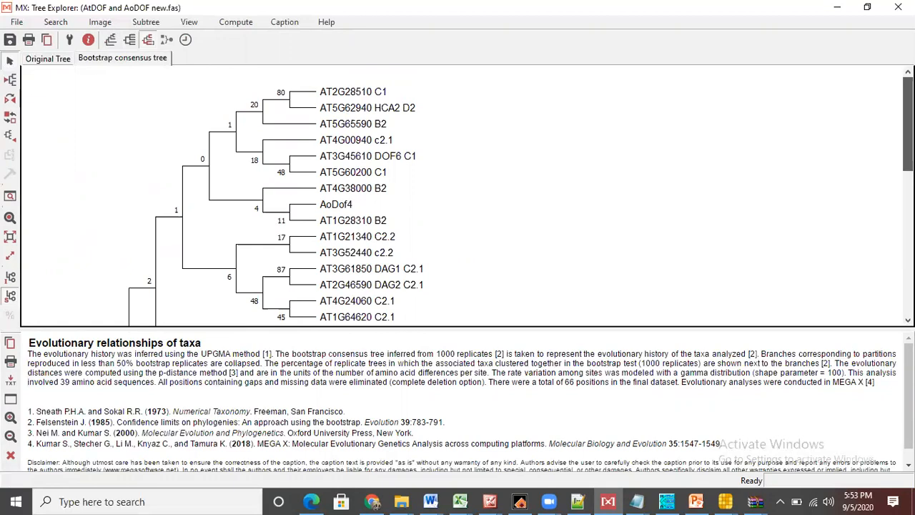
{"action": "left_click_drag", "start_coordinate": [907, 124], "coordinate": [908, 126]}
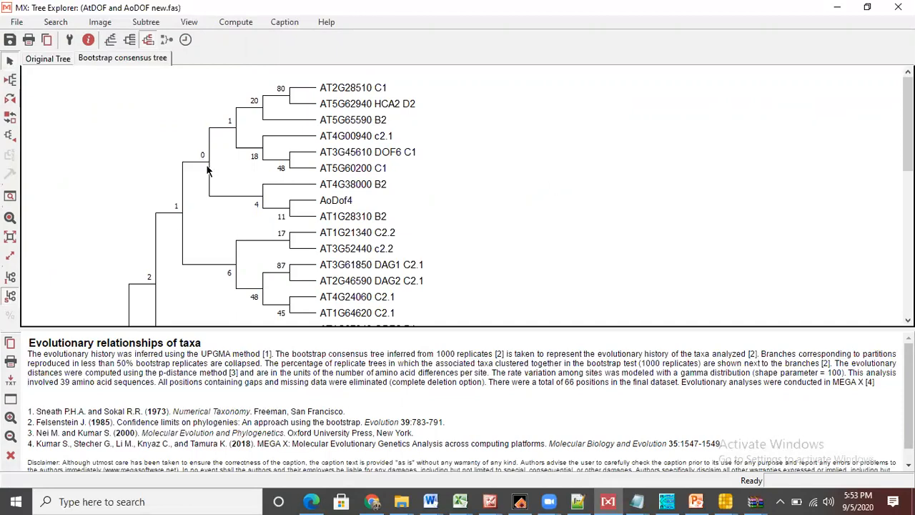
{"action": "left_click_drag", "start_coordinate": [907, 125], "coordinate": [907, 262]}
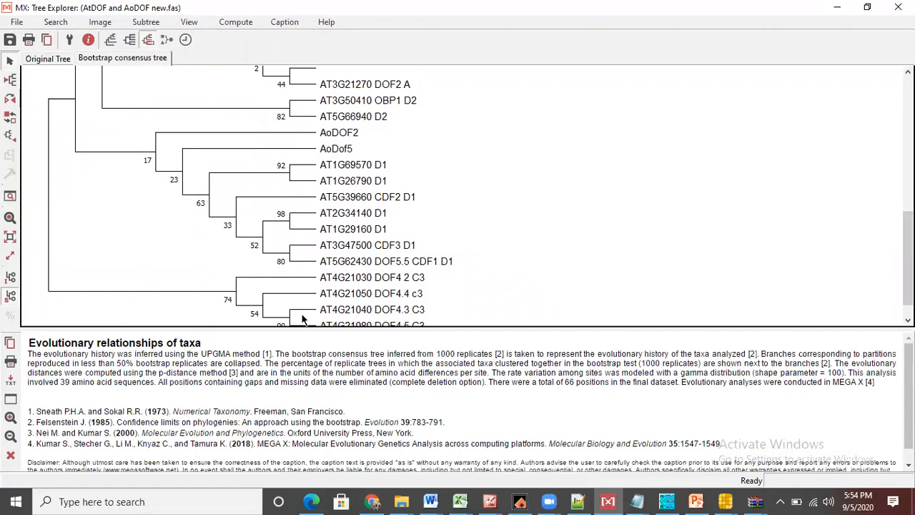
{"action": "left_click_drag", "start_coordinate": [908, 250], "coordinate": [907, 226]}
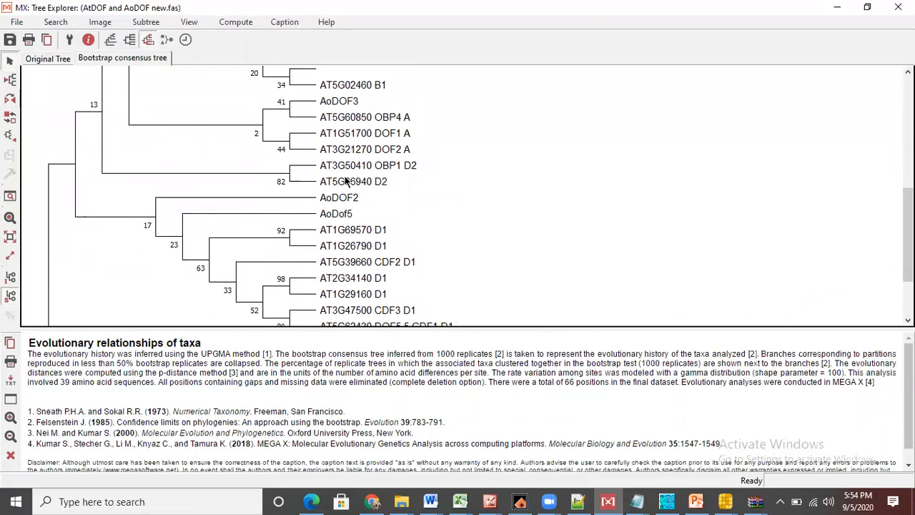
{"action": "scroll", "coordinate": [464, 196], "scroll_direction": "up", "scroll_amount": 5}
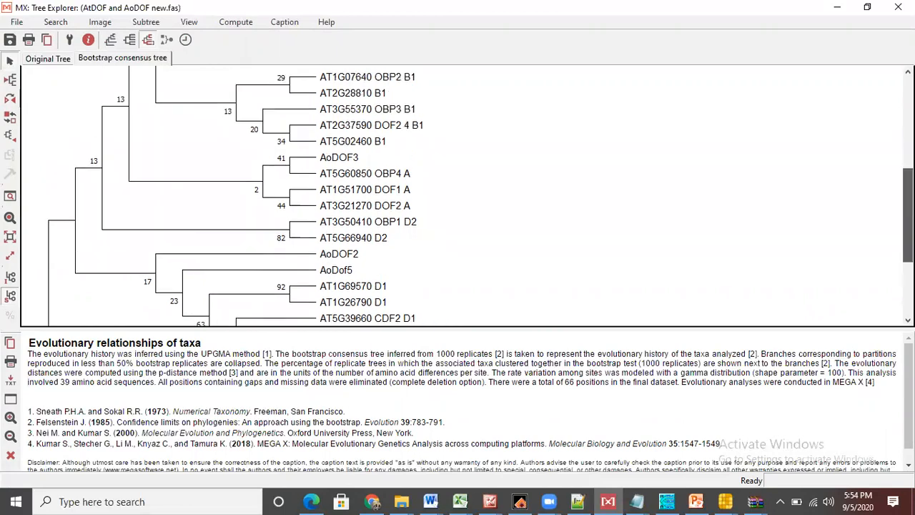
{"action": "scroll", "coordinate": [329, 236], "scroll_direction": "down", "scroll_amount": 2}
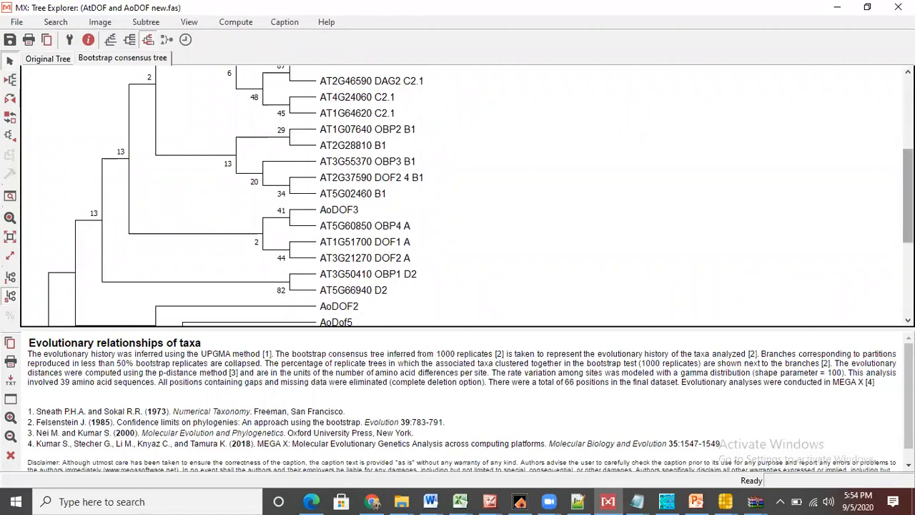
{"action": "scroll", "coordinate": [906, 193], "scroll_direction": "up", "scroll_amount": 4}
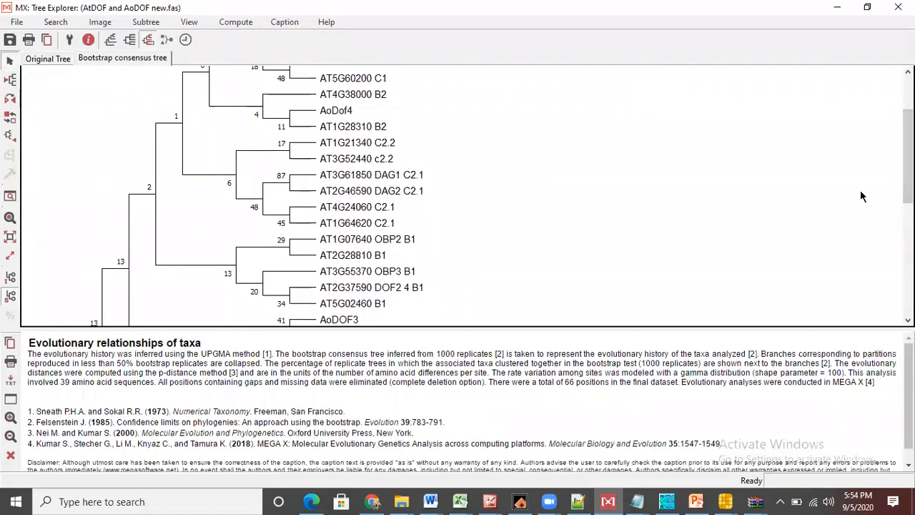
{"action": "scroll", "coordinate": [906, 164], "scroll_direction": "up", "scroll_amount": 3}
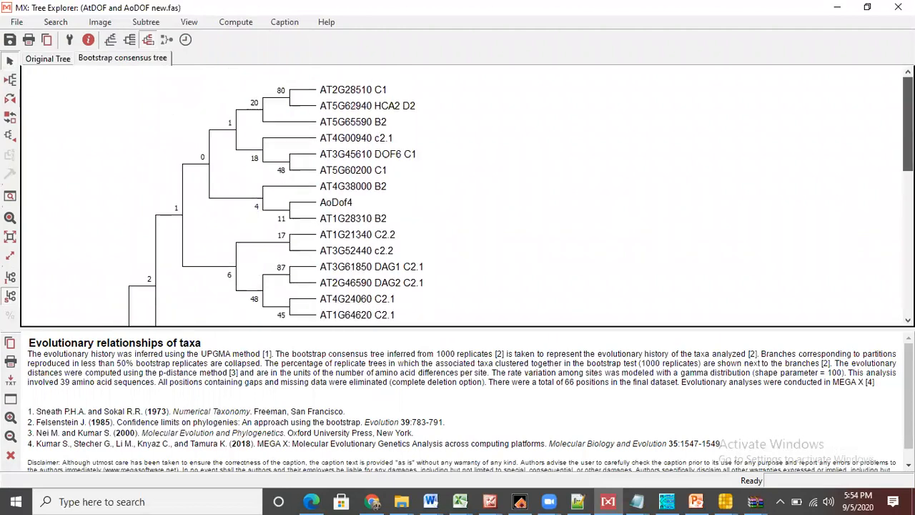
{"action": "left_click_drag", "start_coordinate": [907, 124], "coordinate": [906, 125]}
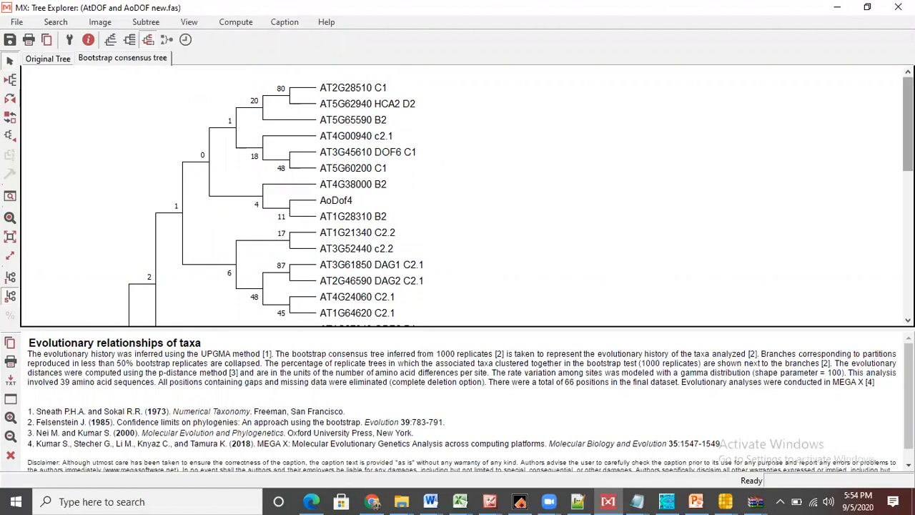
{"action": "left_click_drag", "start_coordinate": [907, 123], "coordinate": [907, 273]}
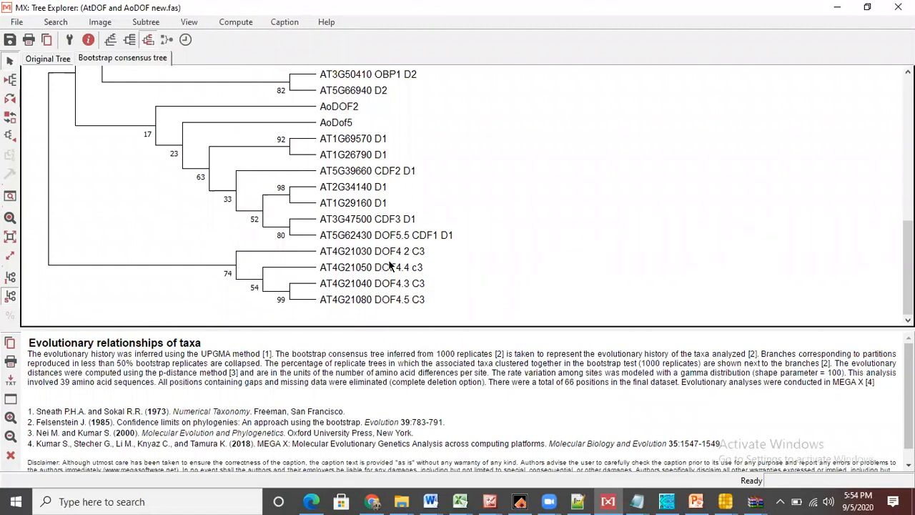
{"action": "left_click_drag", "start_coordinate": [908, 267], "coordinate": [908, 123]}
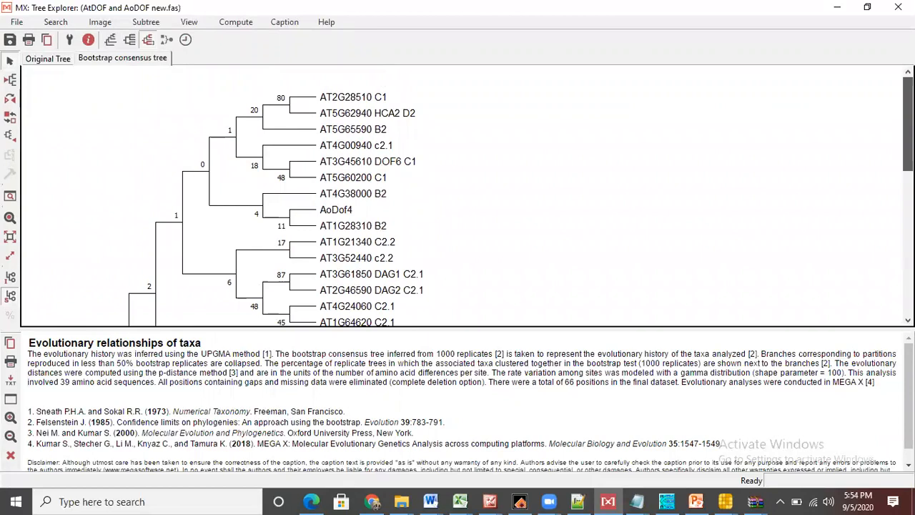
Examine how the consensus tree's subgroups branch, selecting the node that joins the OBP2 and OBP3 B1 sequences
{"action": "scroll", "coordinate": [458, 200], "scroll_direction": "down", "scroll_amount": 1}
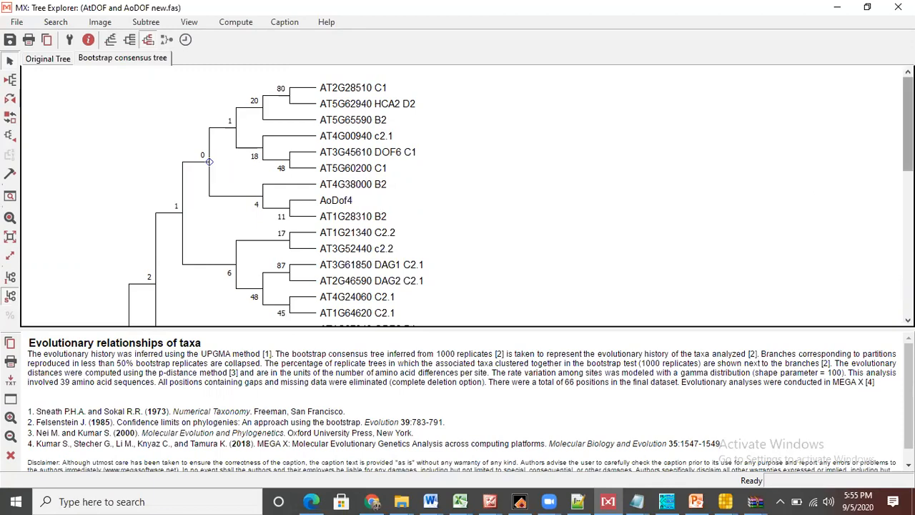
{"action": "scroll", "coordinate": [908, 125], "scroll_direction": "down", "scroll_amount": 1}
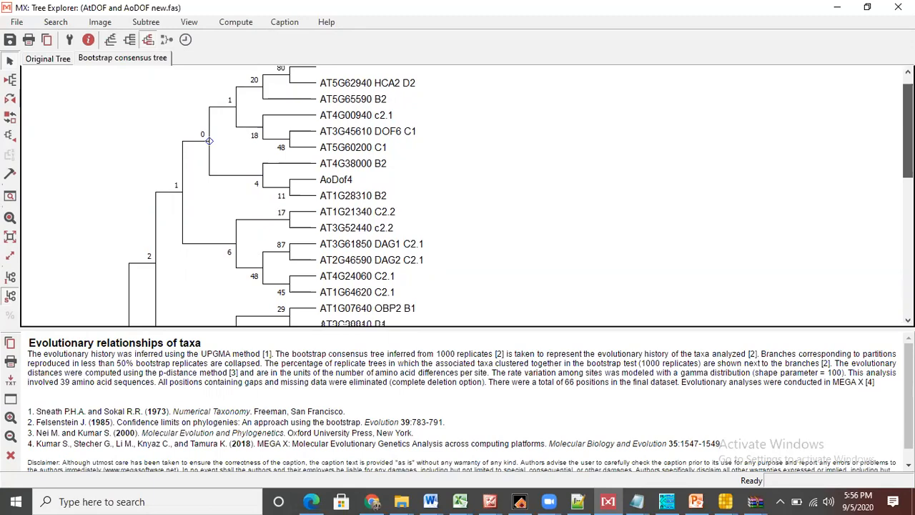
{"action": "left_click_drag", "start_coordinate": [908, 136], "coordinate": [907, 135]}
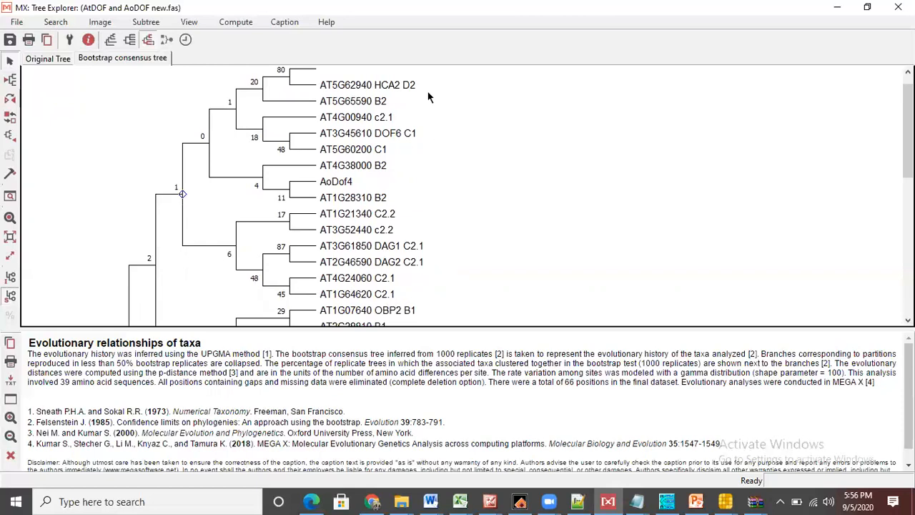
{"action": "scroll", "coordinate": [907, 128], "scroll_direction": "up", "scroll_amount": 1}
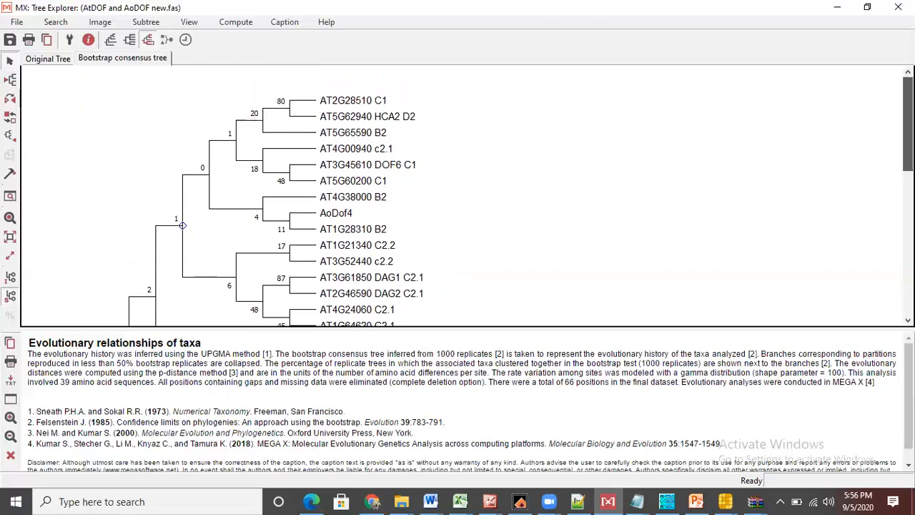
{"action": "scroll", "coordinate": [908, 129], "scroll_direction": "down", "scroll_amount": 4}
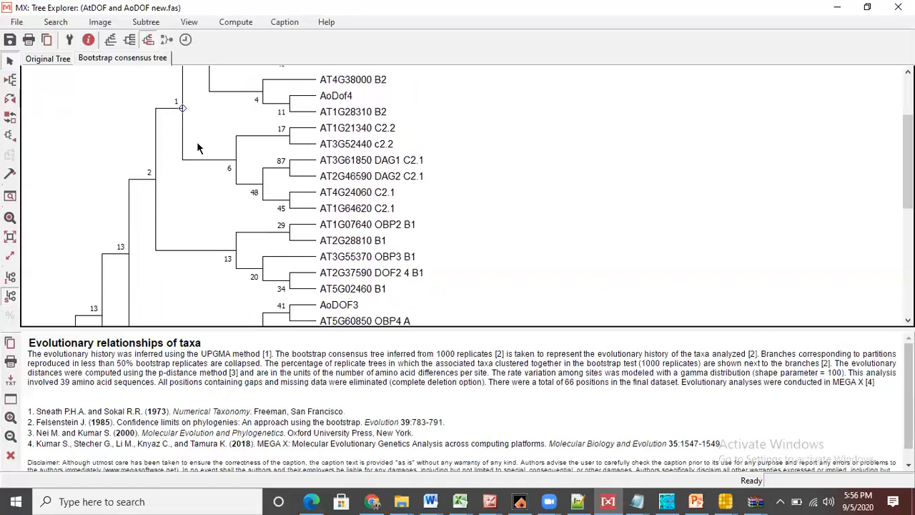
{"action": "left_click", "coordinate": [236, 253]}
{"action": "left_click_drag", "start_coordinate": [908, 159], "coordinate": [908, 216]}
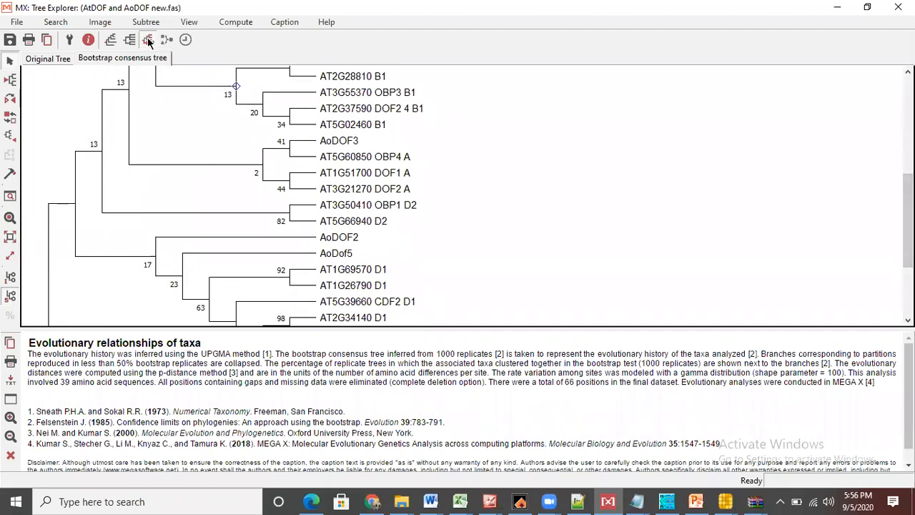
Redraw the consensus tree in circle layout and examine the nodes joining the AoDof5, AoDOF2 and B1 clades
{"action": "left_click", "coordinate": [111, 39]}
{"action": "left_click", "coordinate": [124, 83]}
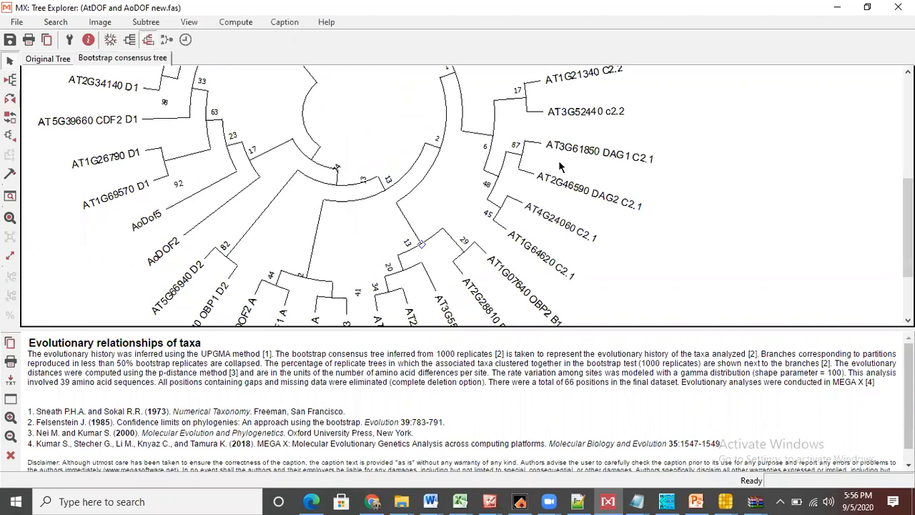
{"action": "mouse_move", "coordinate": [908, 227]}
{"action": "left_mouse_down"}
{"action": "mouse_move", "coordinate": [907, 153]}
{"action": "mouse_move", "coordinate": [907, 261]}
{"action": "mouse_move", "coordinate": [908, 213]}
{"action": "left_mouse_up"}
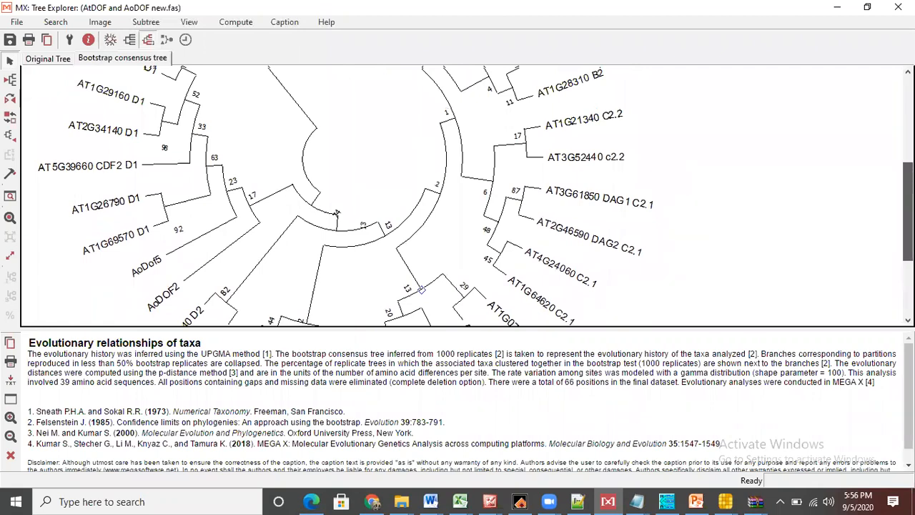
{"action": "left_click_drag", "start_coordinate": [908, 213], "coordinate": [907, 237]}
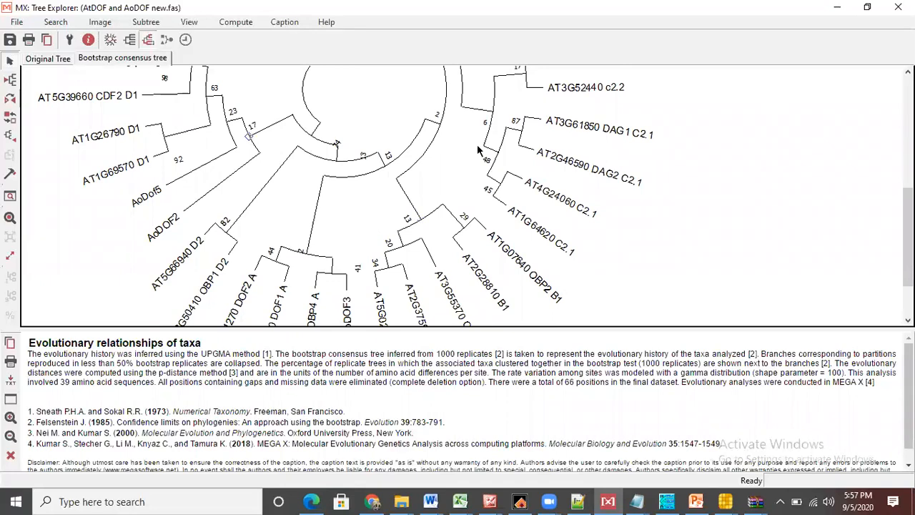
{"action": "mouse_move", "coordinate": [908, 237]}
{"action": "left_mouse_down"}
{"action": "mouse_move", "coordinate": [908, 187]}
{"action": "mouse_move", "coordinate": [908, 222]}
{"action": "left_mouse_up"}
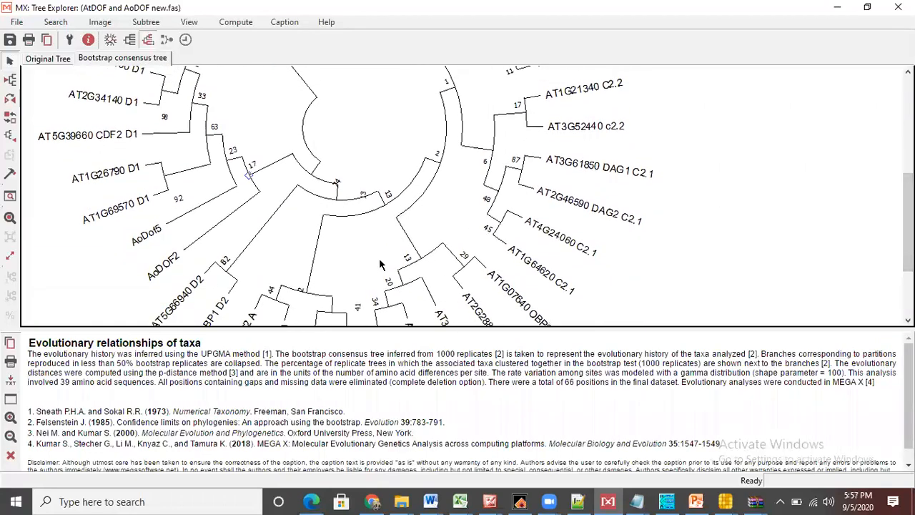
{"action": "left_click", "coordinate": [337, 198]}
{"action": "left_click_drag", "start_coordinate": [907, 205], "coordinate": [908, 170]}
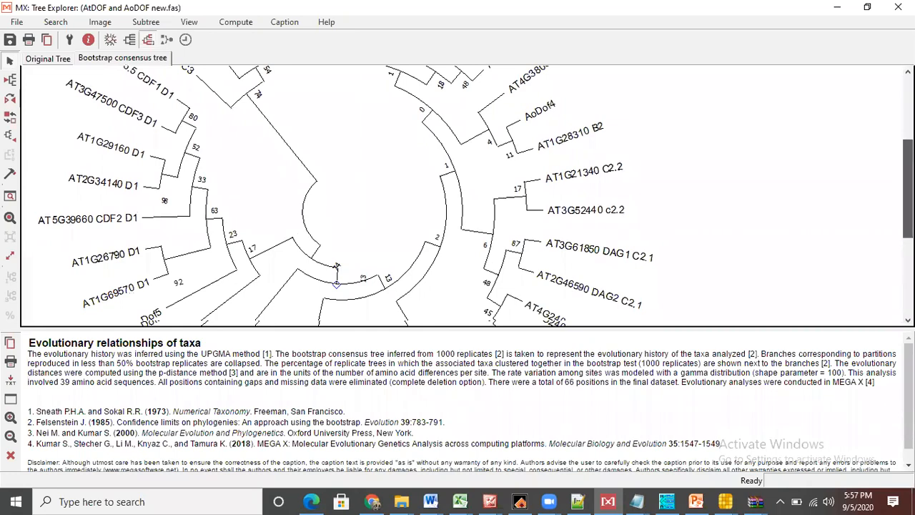
Examine the upper half of the circular tree, covering the AoDof4 group and the DOF4 C3 clade
{"action": "left_click_drag", "start_coordinate": [908, 188], "coordinate": [908, 173]}
{"action": "scroll", "coordinate": [336, 261], "scroll_direction": "down", "scroll_amount": 5}
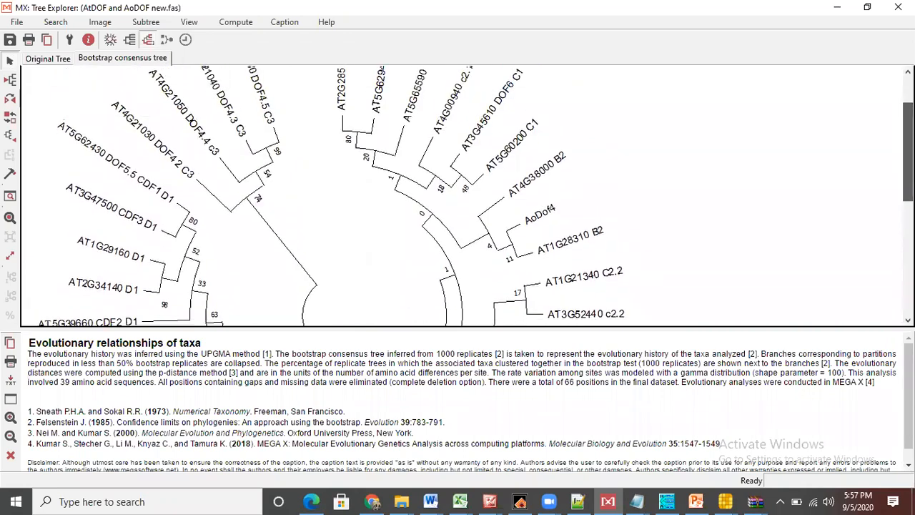
{"action": "scroll", "coordinate": [336, 261], "scroll_direction": "up", "scroll_amount": 3}
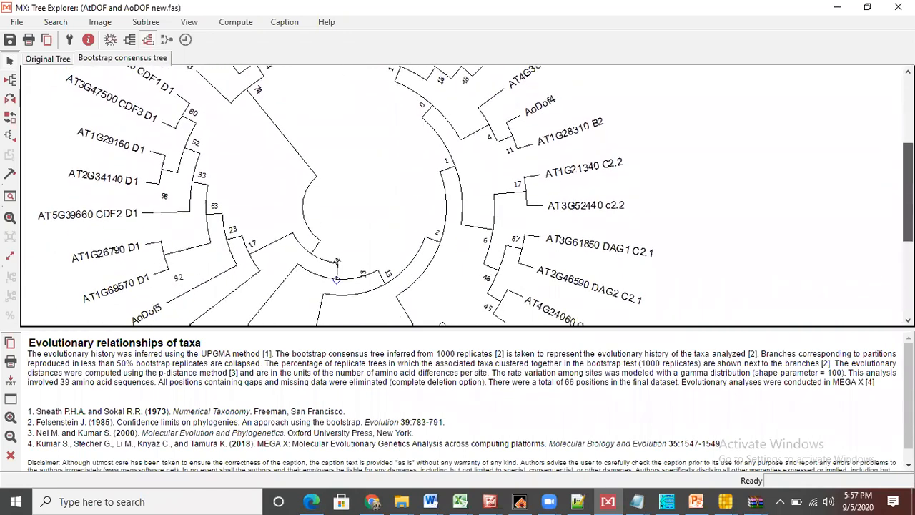
{"action": "scroll", "coordinate": [467, 195], "scroll_direction": "up", "scroll_amount": 3}
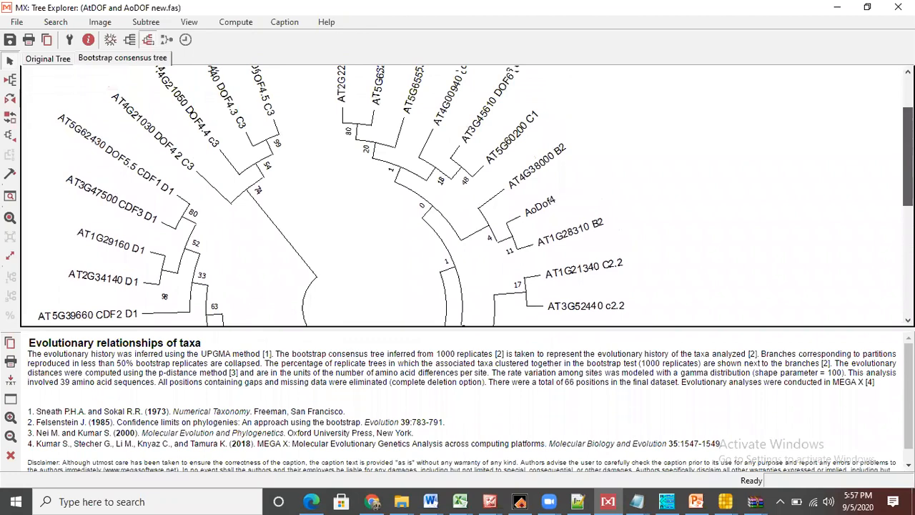
{"action": "scroll", "coordinate": [468, 195], "scroll_direction": "down", "scroll_amount": 5}
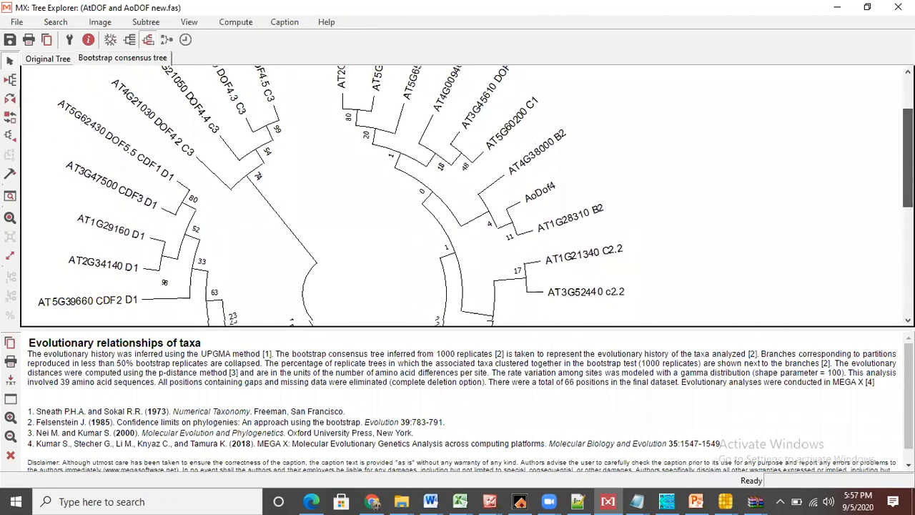
{"action": "scroll", "coordinate": [467, 195], "scroll_direction": "up", "scroll_amount": 4}
{"action": "scroll", "coordinate": [467, 195], "scroll_direction": "up", "scroll_amount": 1}
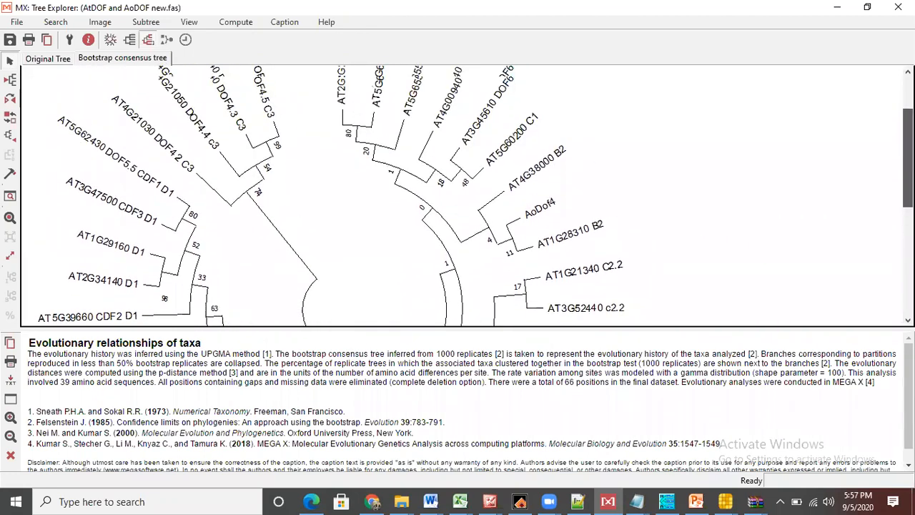
{"action": "scroll", "coordinate": [432, 203], "scroll_direction": "down", "scroll_amount": 1}
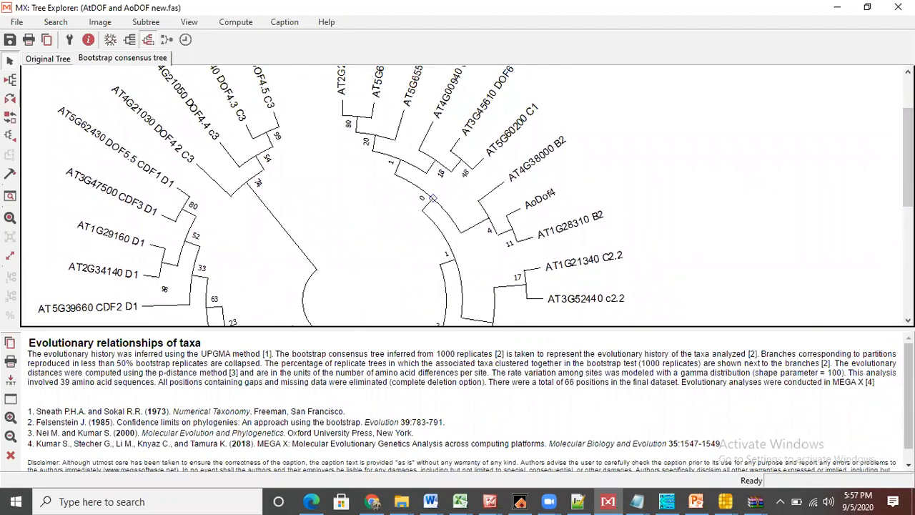
{"action": "mouse_move", "coordinate": [908, 157]}
{"action": "left_mouse_down"}
{"action": "mouse_move", "coordinate": [907, 208]}
{"action": "mouse_move", "coordinate": [907, 153]}
{"action": "left_mouse_up"}
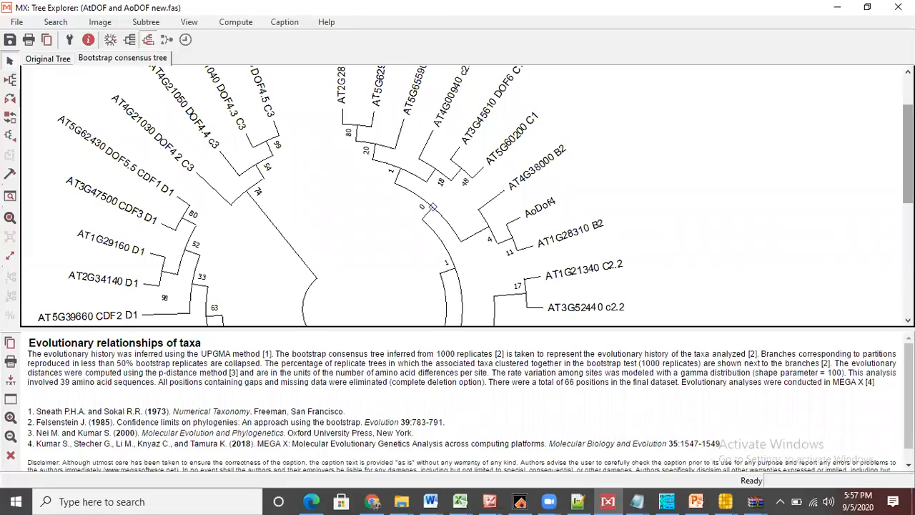
{"action": "mouse_move", "coordinate": [907, 154]}
{"action": "left_mouse_down"}
{"action": "mouse_move", "coordinate": [908, 135]}
{"action": "mouse_move", "coordinate": [908, 144]}
{"action": "left_mouse_up"}
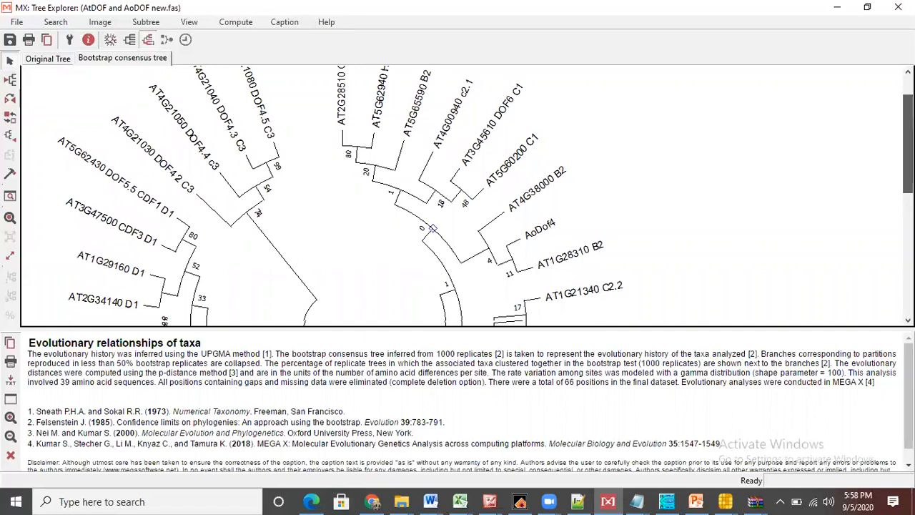
{"action": "left_click_drag", "start_coordinate": [907, 144], "coordinate": [908, 136]}
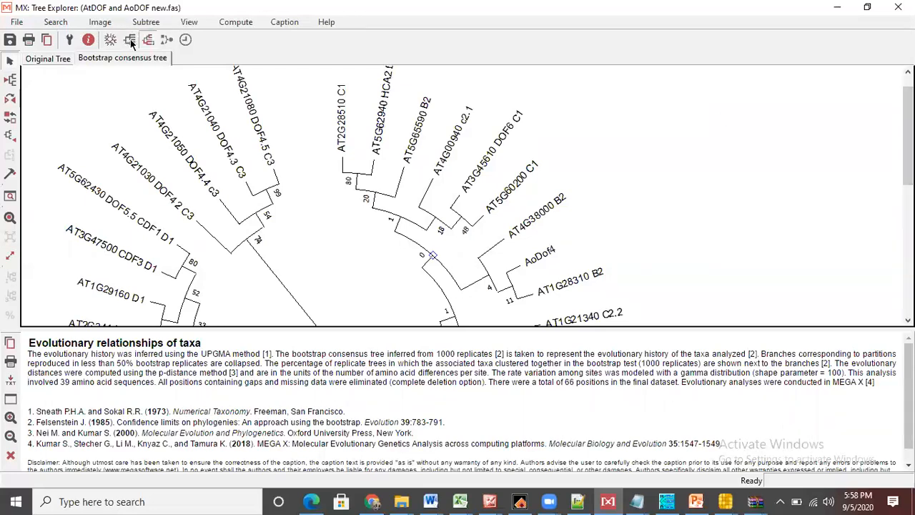
Return the consensus tree to the traditional rectangular layout and review it down to the DOF4 C3 clade
{"action": "left_click", "coordinate": [111, 40]}
{"action": "mouse_move", "coordinate": [143, 58]}
{"action": "left_click", "coordinate": [202, 58]}
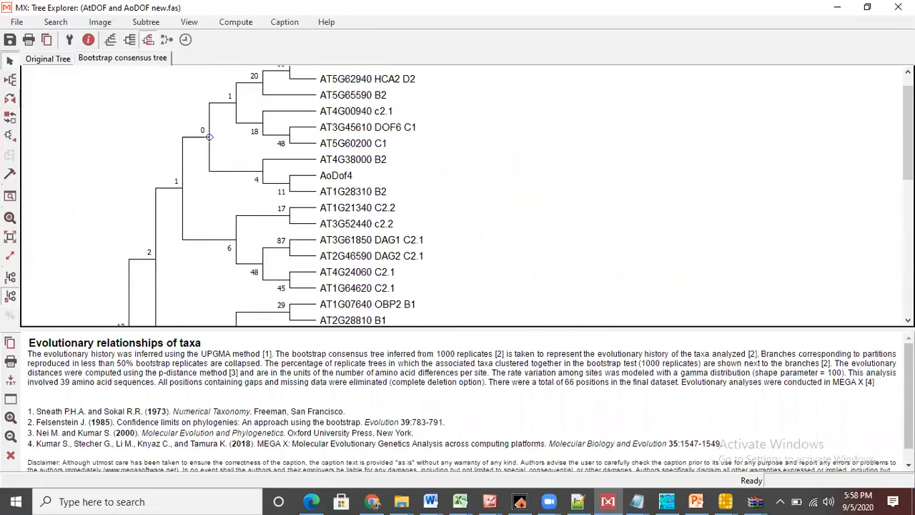
{"action": "scroll", "coordinate": [465, 196], "scroll_direction": "up", "scroll_amount": 1}
{"action": "scroll", "coordinate": [208, 164], "scroll_direction": "down", "scroll_amount": 12}
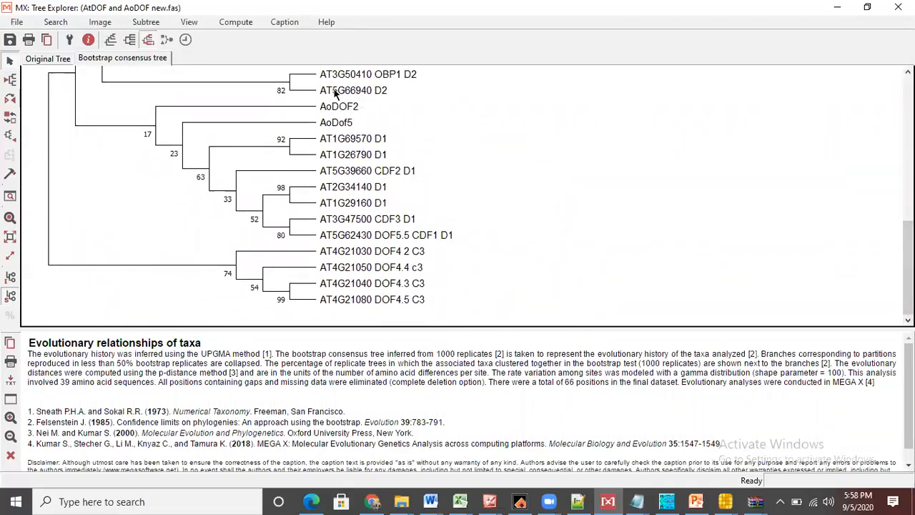
Save the current tree session as AtDOF and AoDOF new tree in the 10 july analysis folder
{"action": "left_click", "coordinate": [18, 24]}
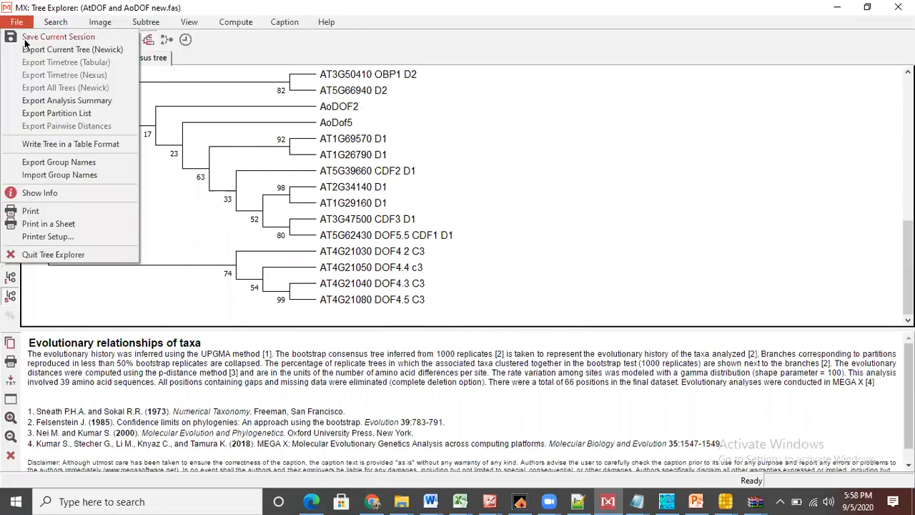
{"action": "left_click", "coordinate": [88, 39]}
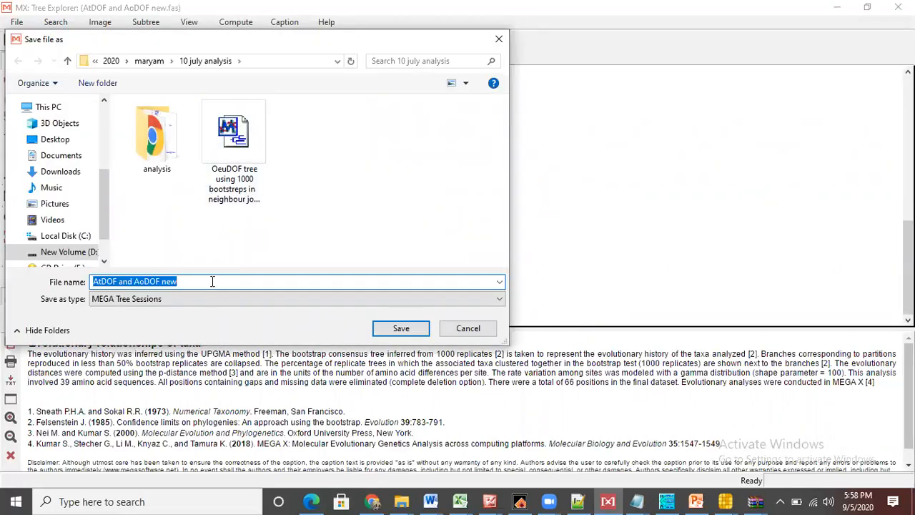
{"action": "left_click", "coordinate": [210, 281]}
{"action": "type", "text": "tree"}
{"action": "left_click", "coordinate": [404, 327]}
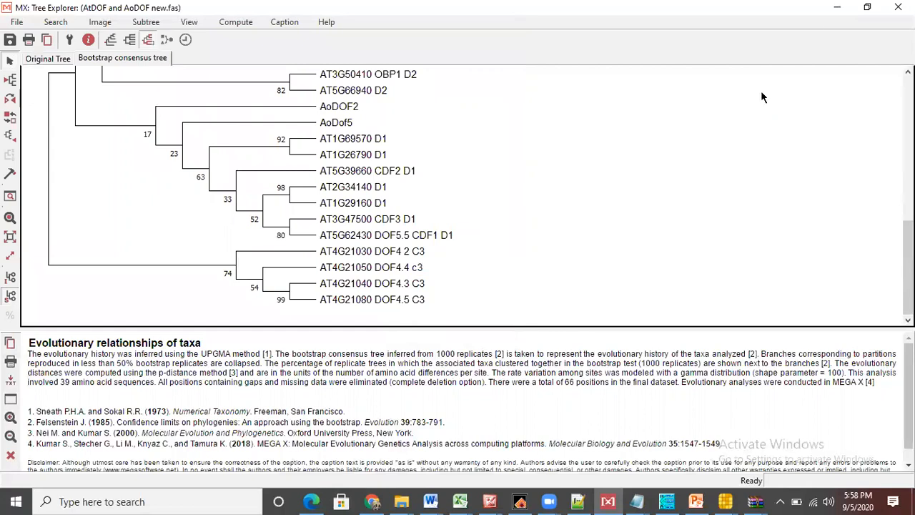
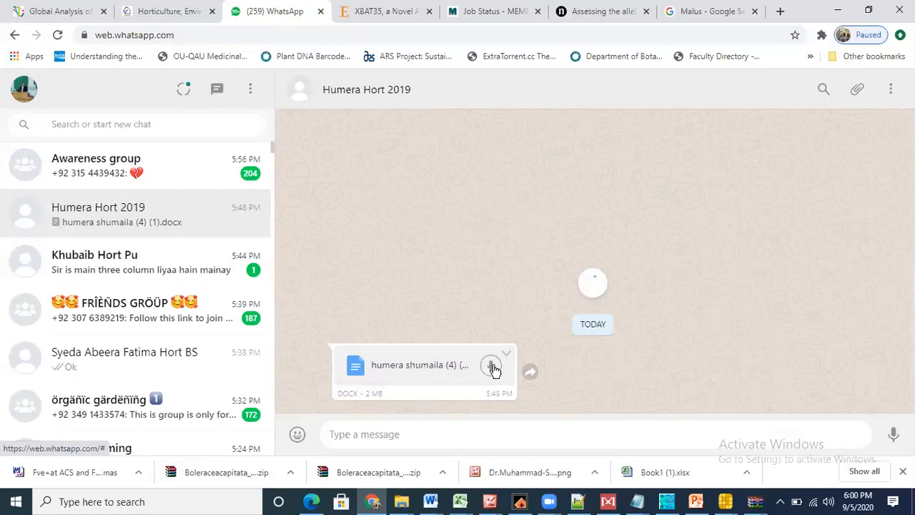
Start attaching a document to the open chat and browse through Dell PU and Desktop 13 April 2015 to Introductory Plant Biotechnology's Assignment folder
{"action": "left_click", "coordinate": [858, 90]}
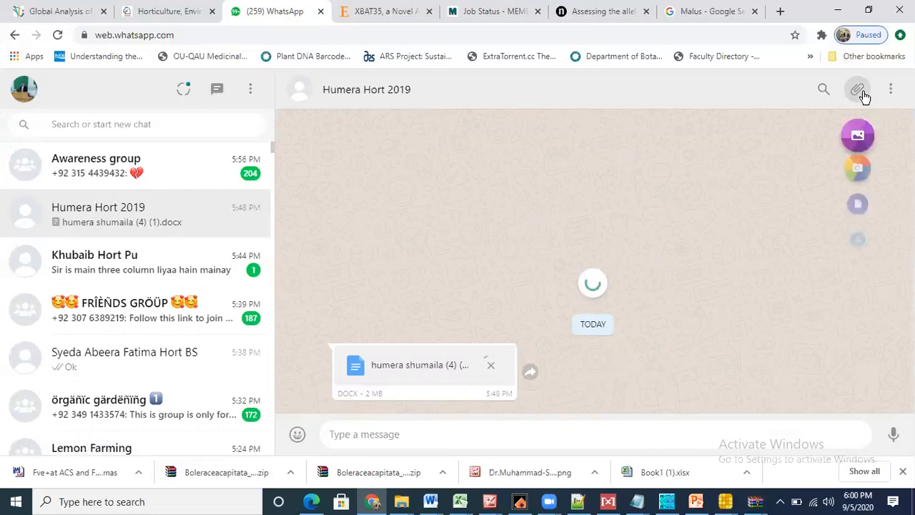
{"action": "left_click", "coordinate": [858, 231]}
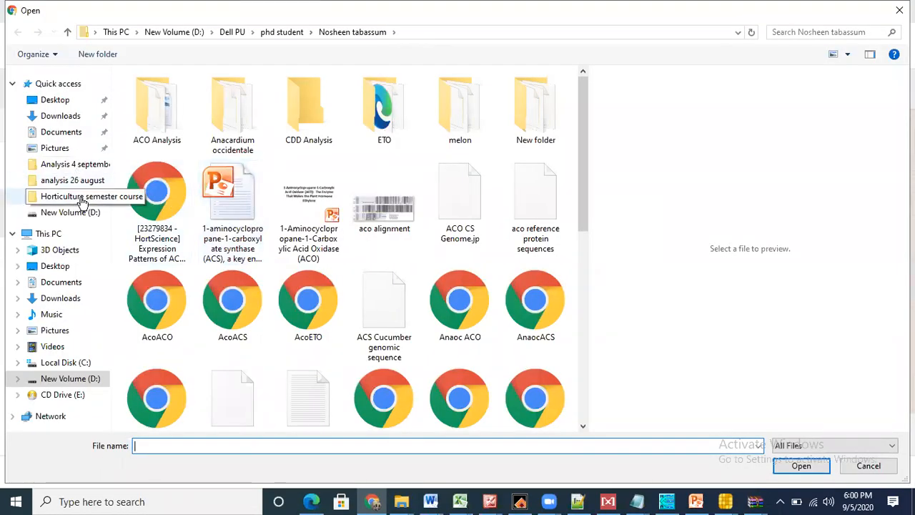
{"action": "left_click", "coordinate": [77, 165]}
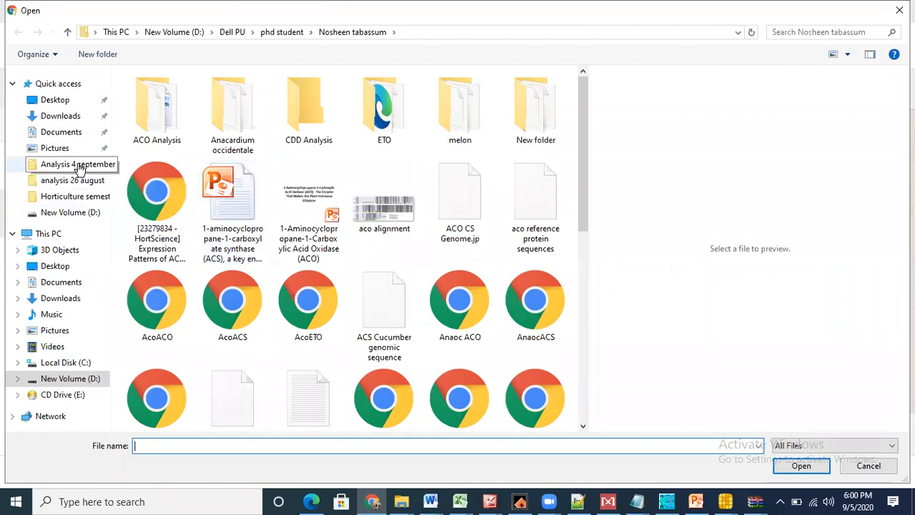
{"action": "left_click", "coordinate": [232, 32]}
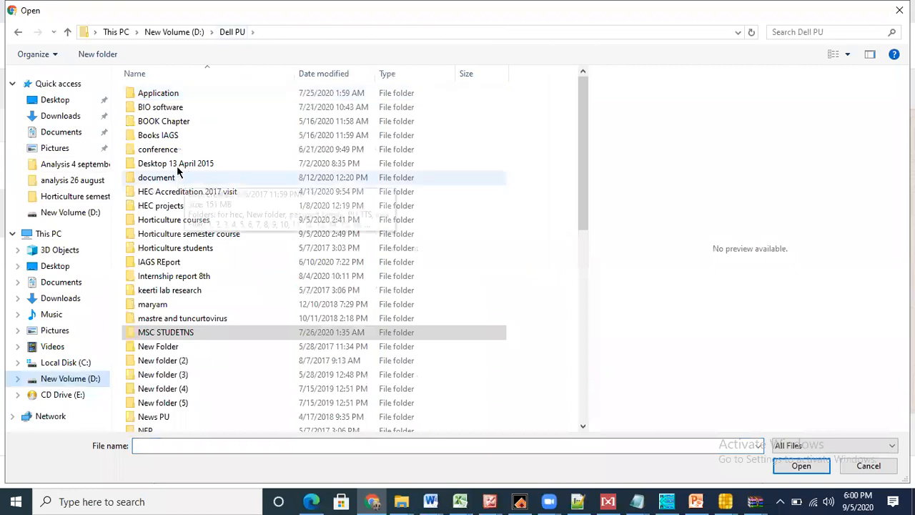
{"action": "left_click", "coordinate": [178, 164]}
{"action": "double_click", "coordinate": [178, 164]}
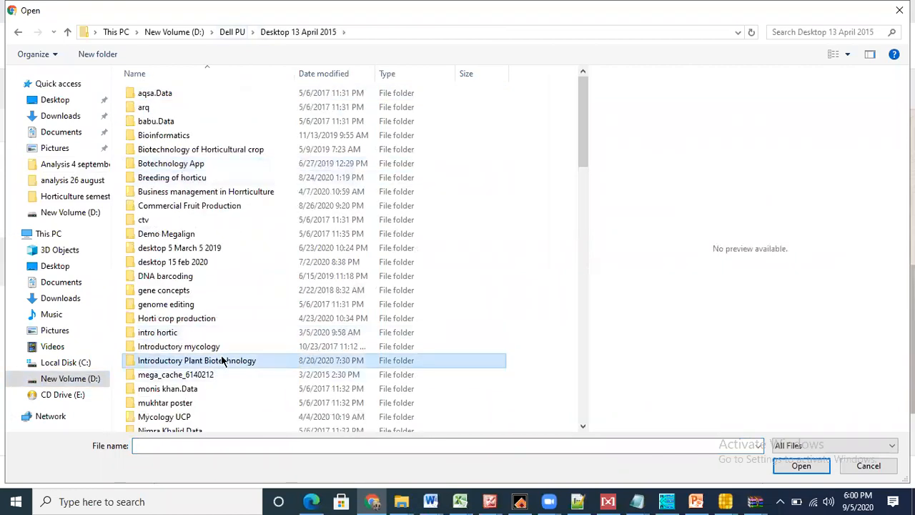
{"action": "double_click", "coordinate": [245, 360]}
{"action": "double_click", "coordinate": [184, 93]}
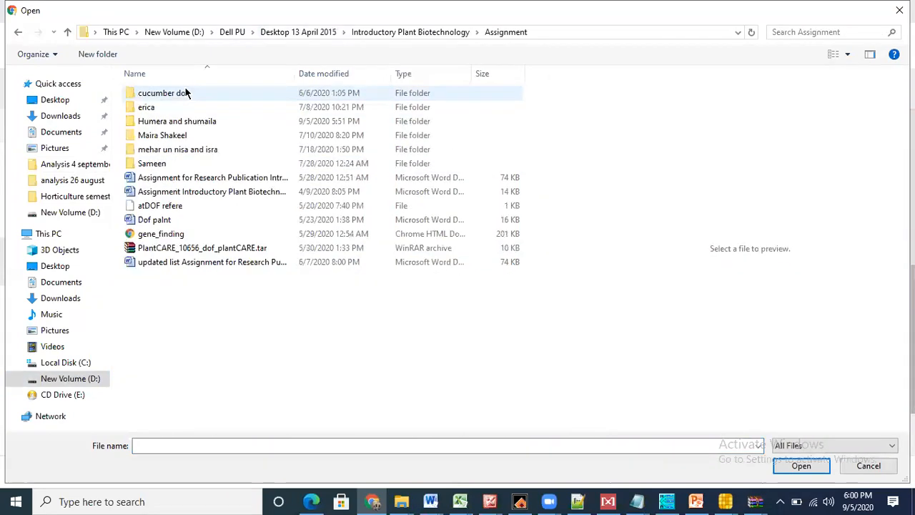
Attach AtDOF and AoDOF new.fas from the students' Analysis 5 Sept folder and send it in the chat
{"action": "double_click", "coordinate": [163, 122]}
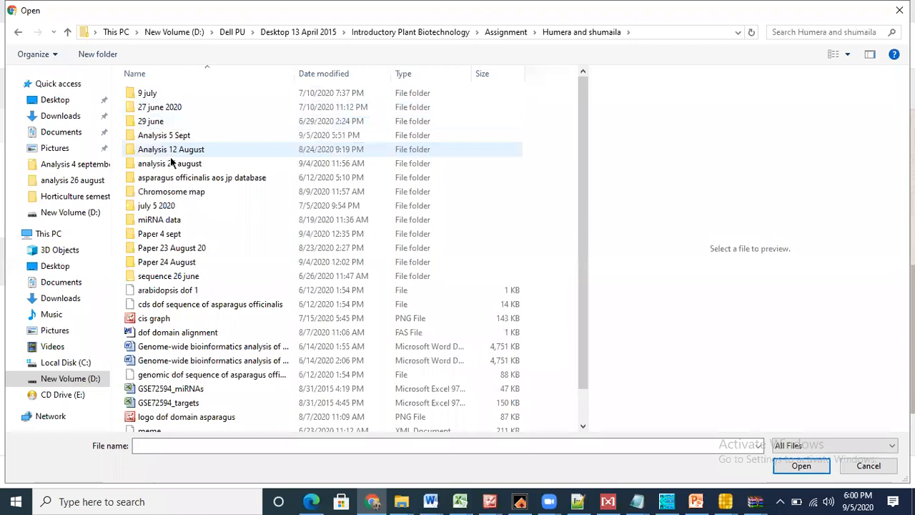
{"action": "double_click", "coordinate": [166, 134]}
{"action": "left_click", "coordinate": [166, 97]}
{"action": "double_click", "coordinate": [166, 97]}
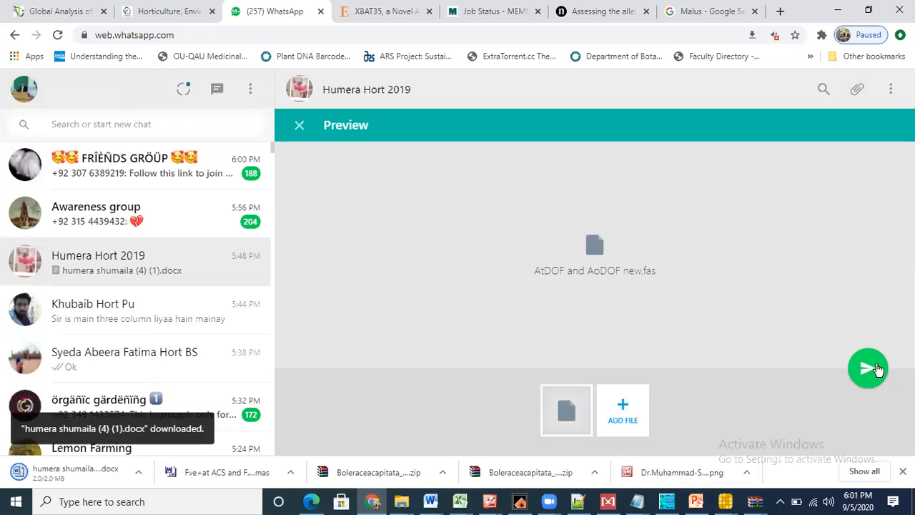
{"action": "left_click", "coordinate": [868, 369]}
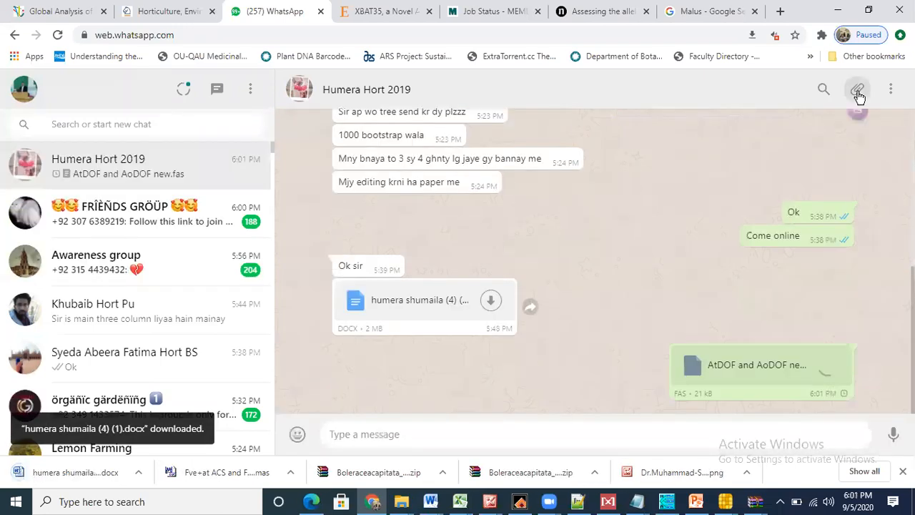
Start another document attachment in the chat and check the Analysis 5 Sept folder and its parent for the saved tree file
{"action": "left_click", "coordinate": [857, 89]}
{"action": "left_click", "coordinate": [857, 230]}
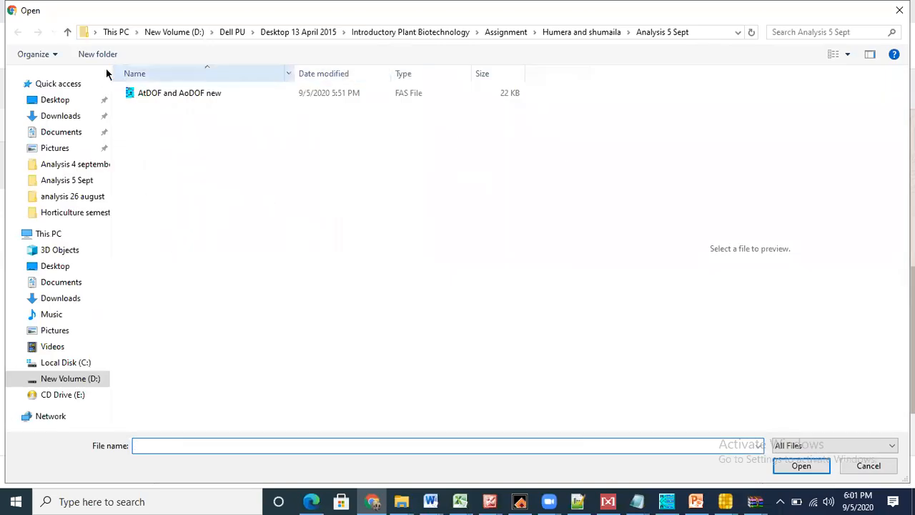
{"action": "left_click", "coordinate": [65, 31]}
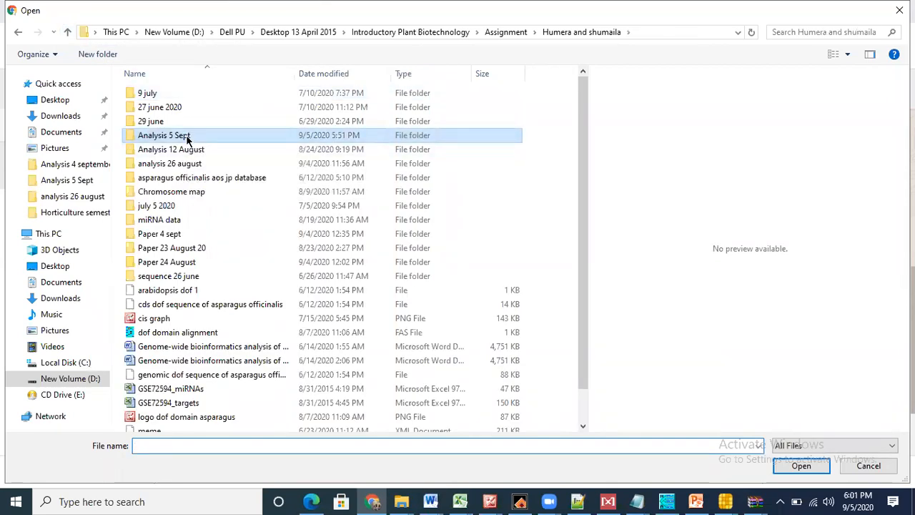
{"action": "double_click", "coordinate": [187, 139]}
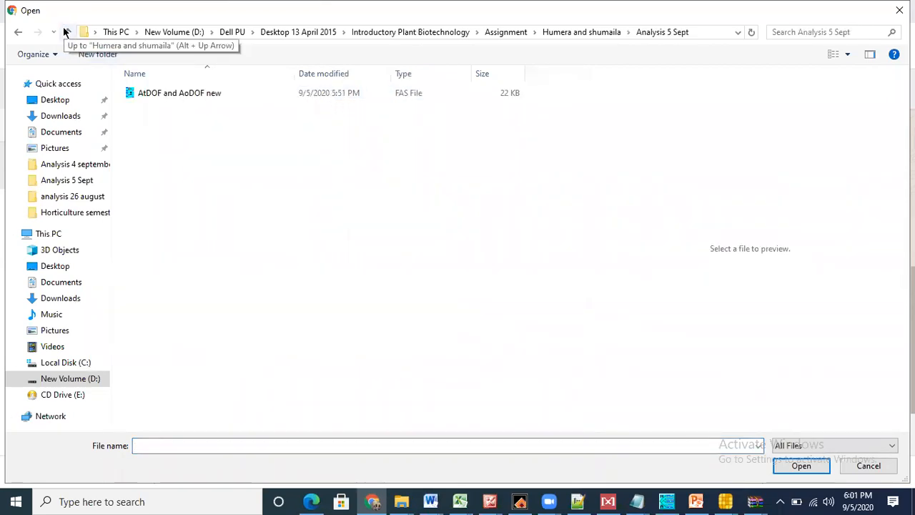
{"action": "left_click", "coordinate": [66, 32]}
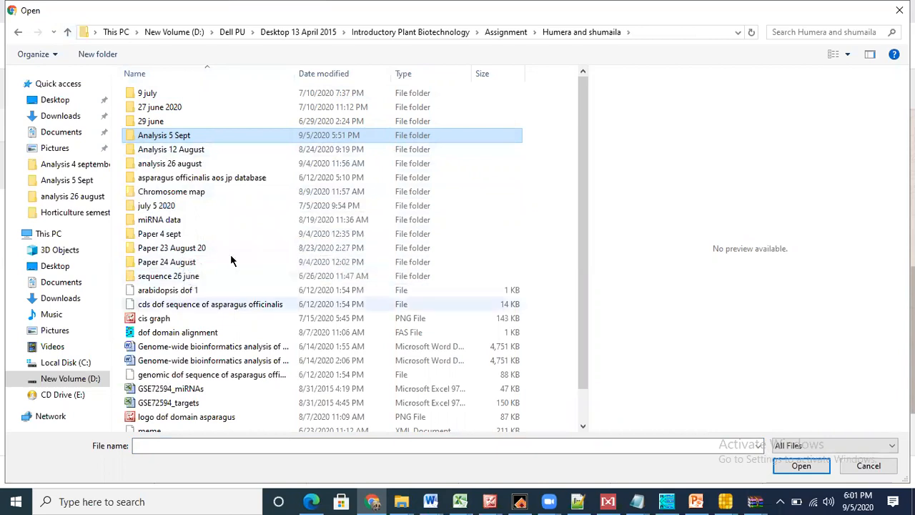
{"action": "double_click", "coordinate": [176, 140]}
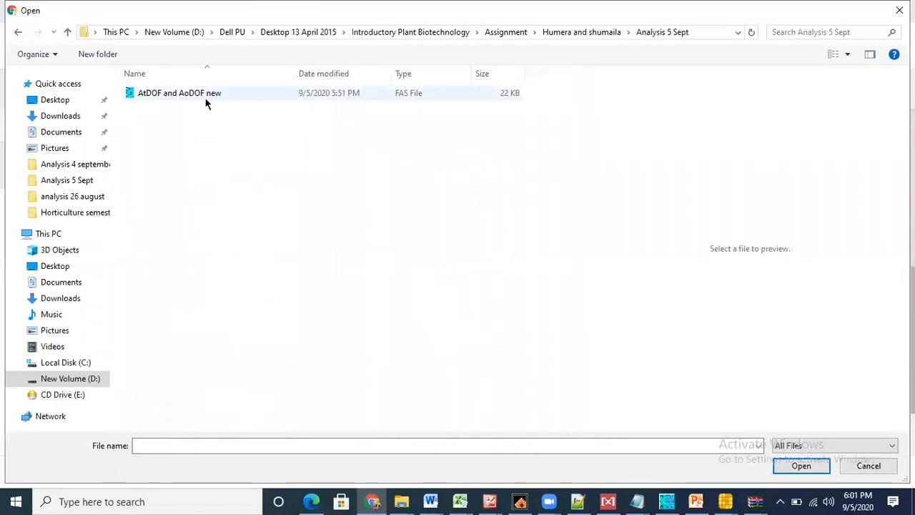
{"action": "left_click", "coordinate": [67, 32]}
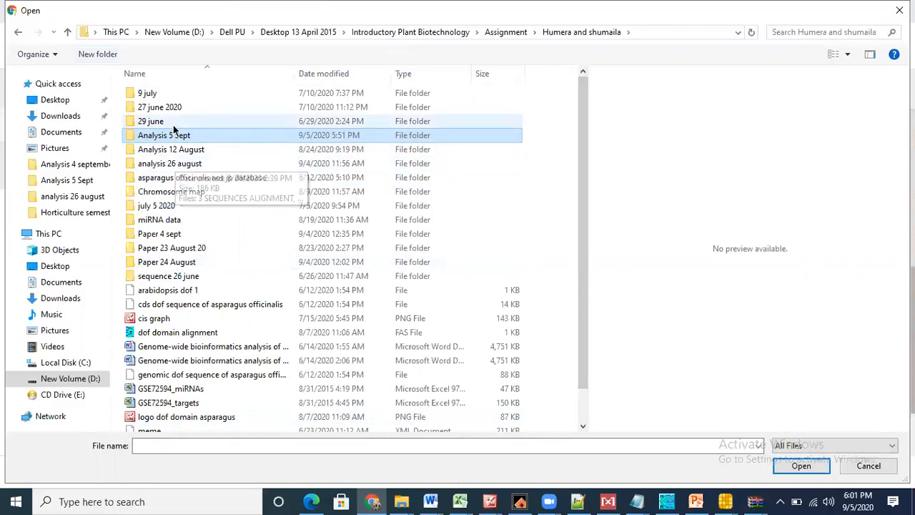
{"action": "double_click", "coordinate": [172, 136]}
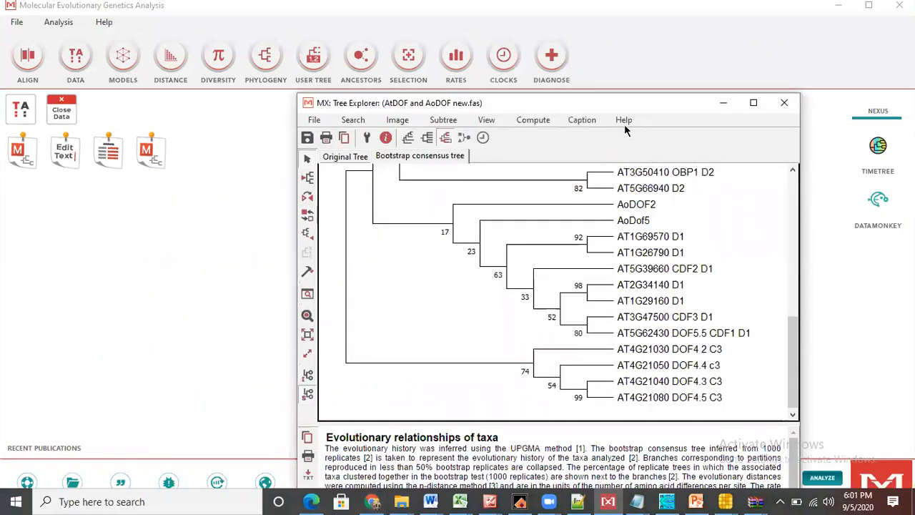
{"action": "double_click", "coordinate": [636, 103]}
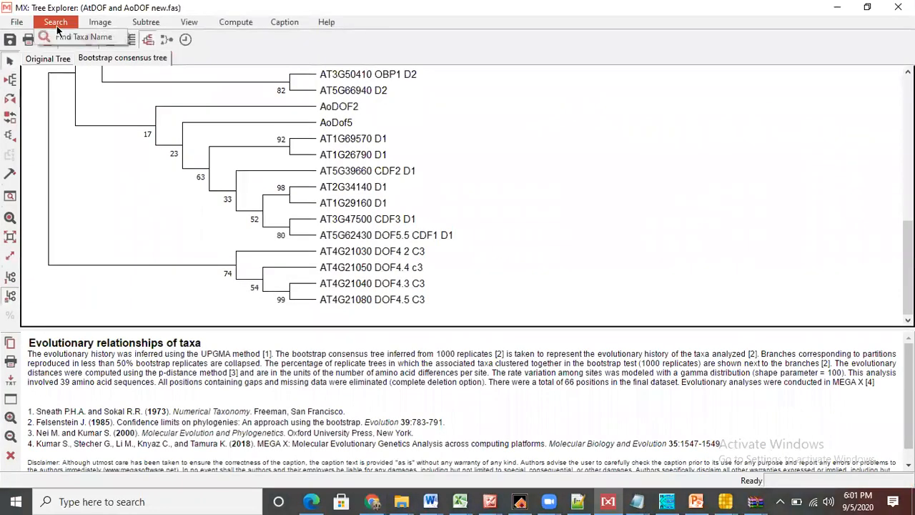
{"action": "left_click", "coordinate": [16, 21]}
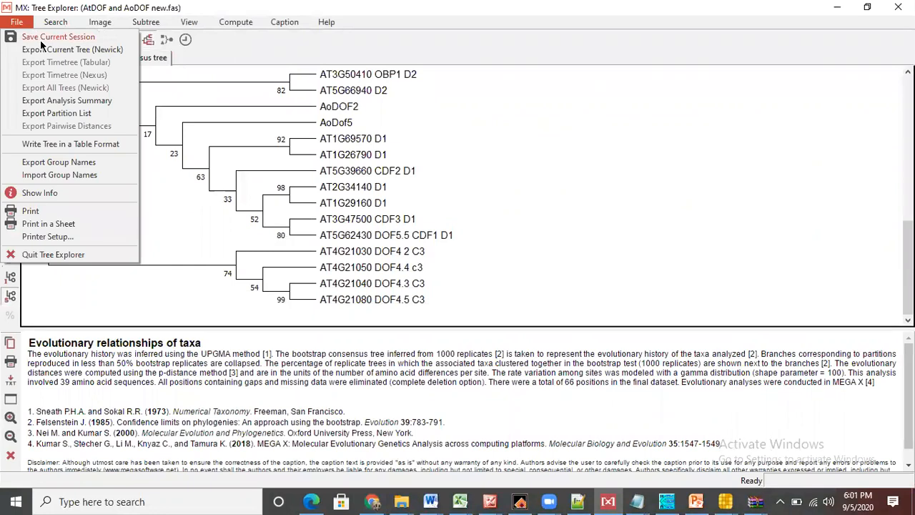
{"action": "left_click", "coordinate": [41, 42]}
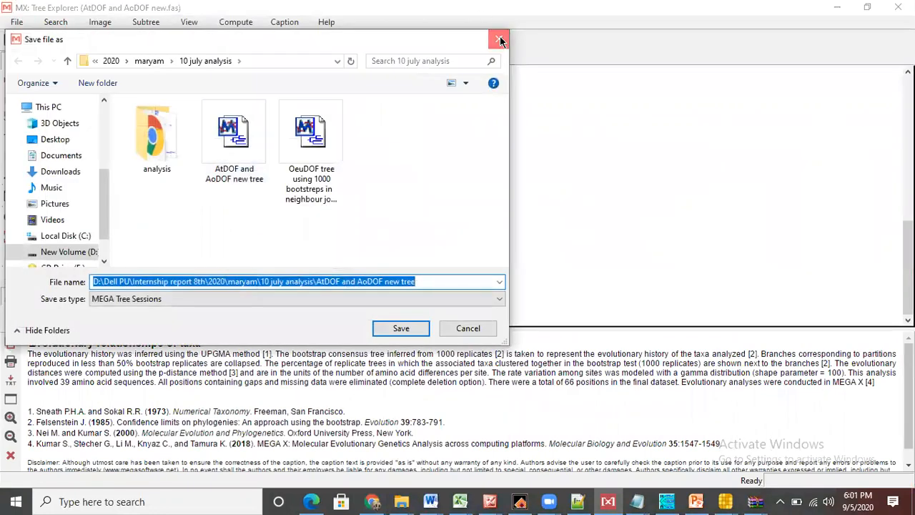
{"action": "left_click", "coordinate": [497, 37]}
Start saving the tree session again and browse to the Introductory Plant Biotechnology folder inside Dell PU's Desktop 13 April 2015 folder
{"action": "left_click", "coordinate": [14, 22]}
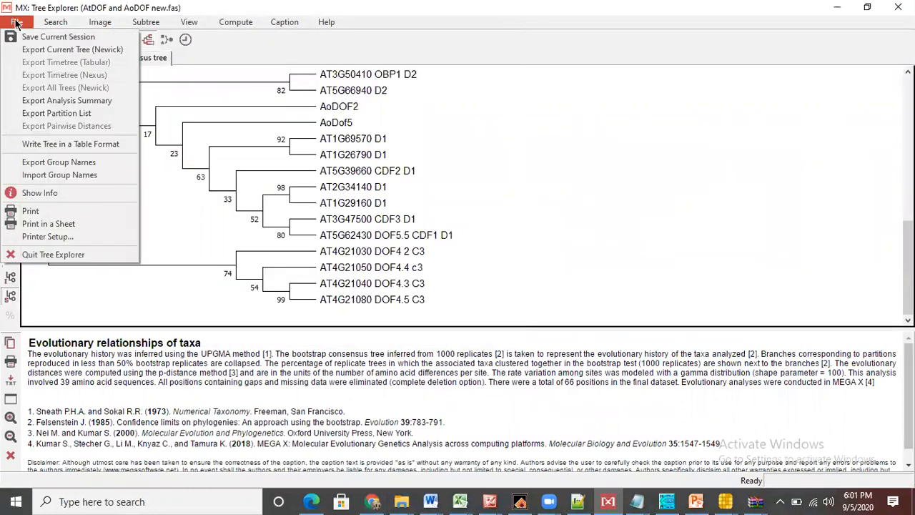
{"action": "left_click", "coordinate": [28, 39]}
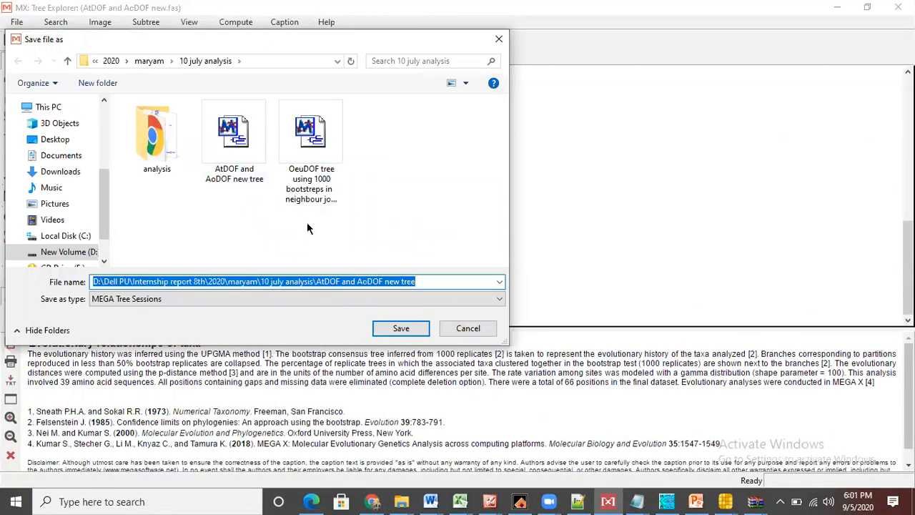
{"action": "left_click", "coordinate": [111, 61]}
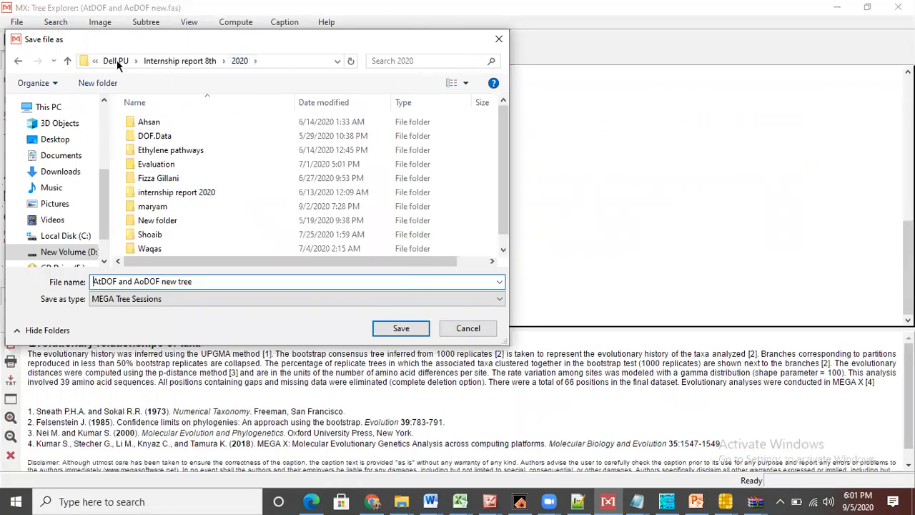
{"action": "left_click", "coordinate": [129, 59]}
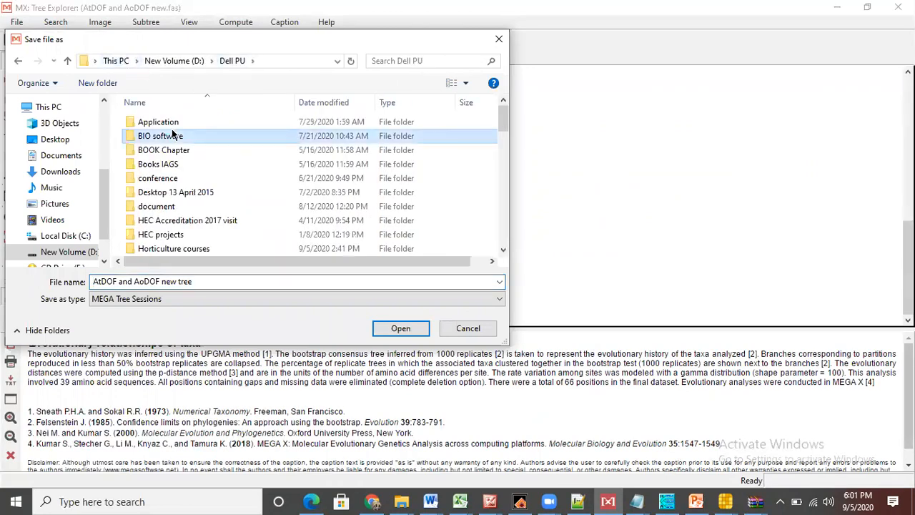
{"action": "double_click", "coordinate": [177, 192]}
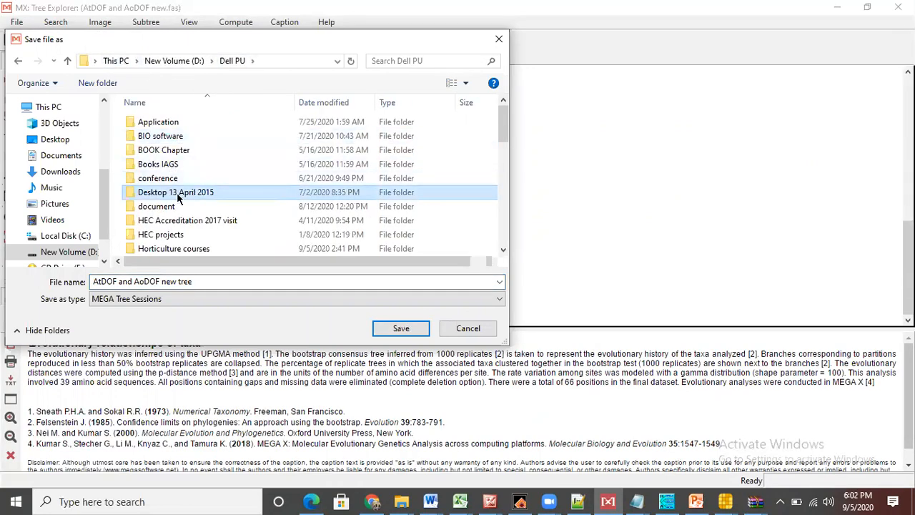
{"action": "scroll", "coordinate": [178, 191], "scroll_direction": "down", "scroll_amount": 5}
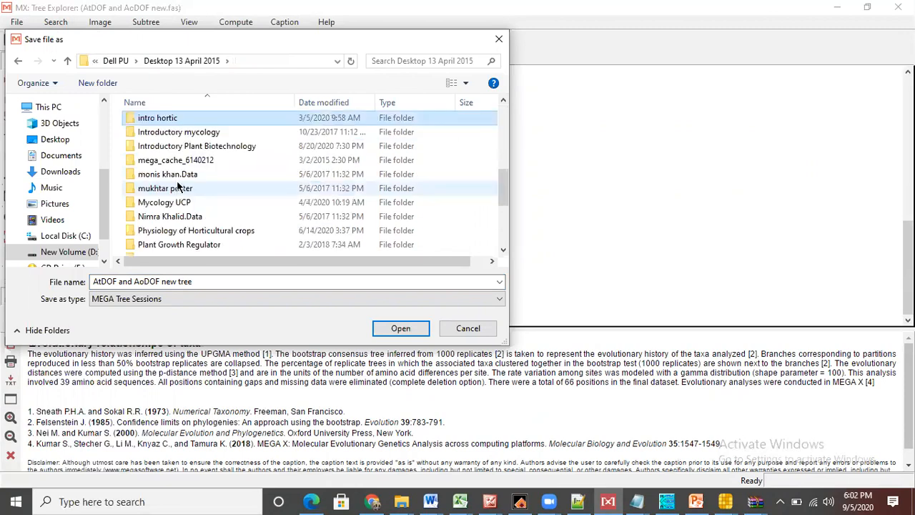
{"action": "left_click", "coordinate": [184, 146]}
{"action": "double_click", "coordinate": [185, 145]}
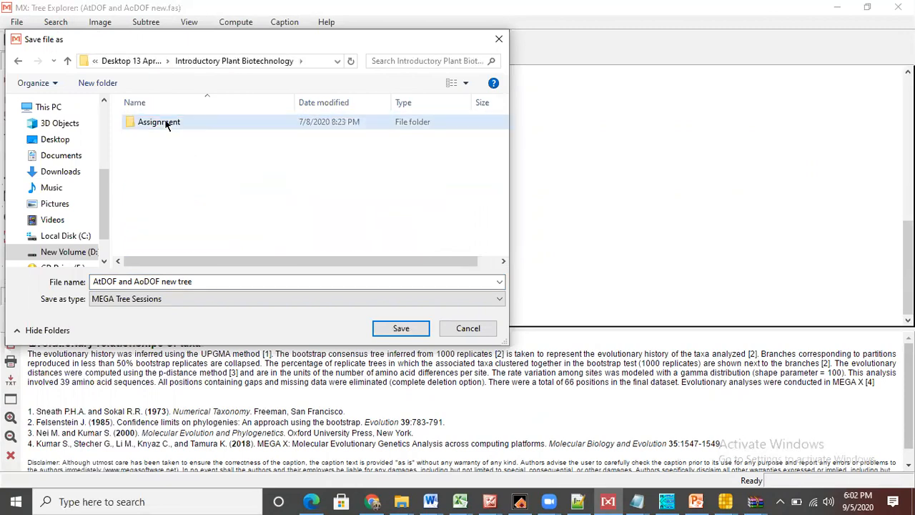
Save the tree session as AtDOF and AoDOF new tree in the Analysis 5 Sept folder of the students' assignment
{"action": "double_click", "coordinate": [167, 122]}
{"action": "double_click", "coordinate": [161, 149]}
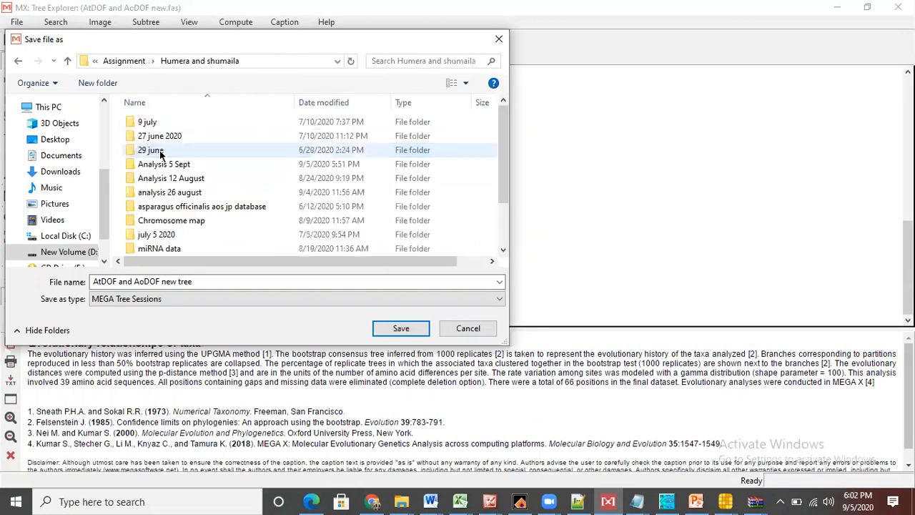
{"action": "double_click", "coordinate": [182, 164]}
{"action": "left_click", "coordinate": [401, 327]}
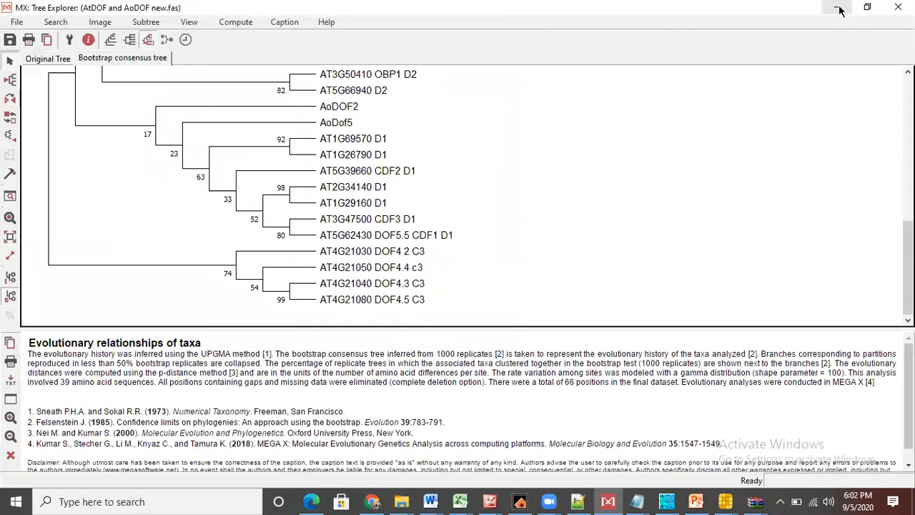
Close the tree explorer, then attach AtDOF and AoDOF new tree from the Analysis 5 Sept folder and send it in the chat
{"action": "left_click", "coordinate": [898, 7]}
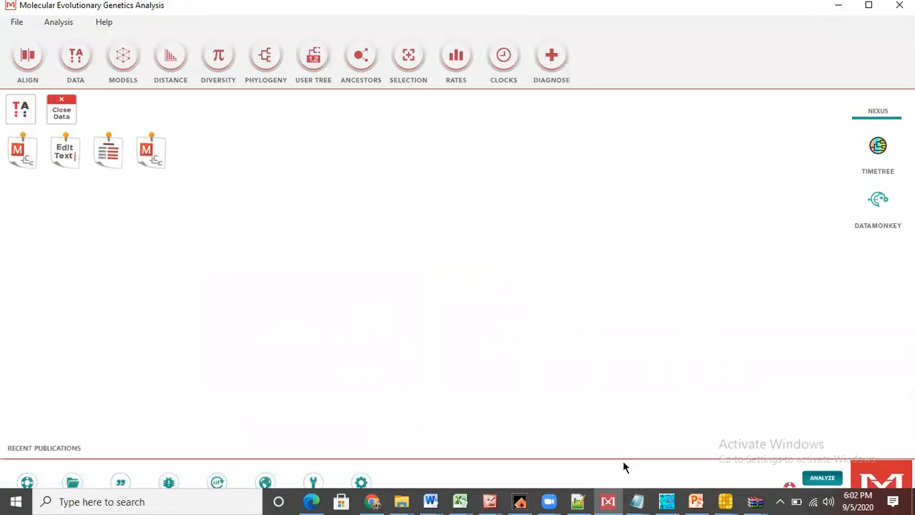
{"action": "left_click", "coordinate": [372, 501]}
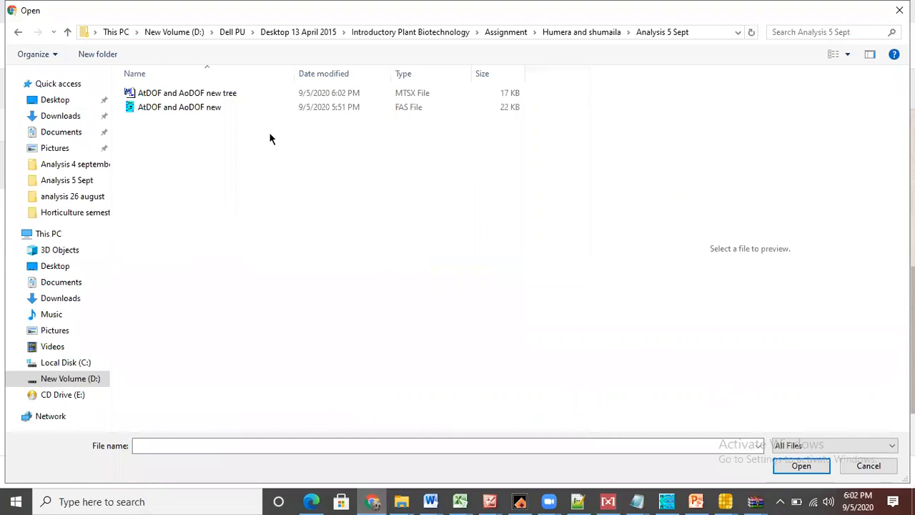
{"action": "left_click", "coordinate": [214, 94]}
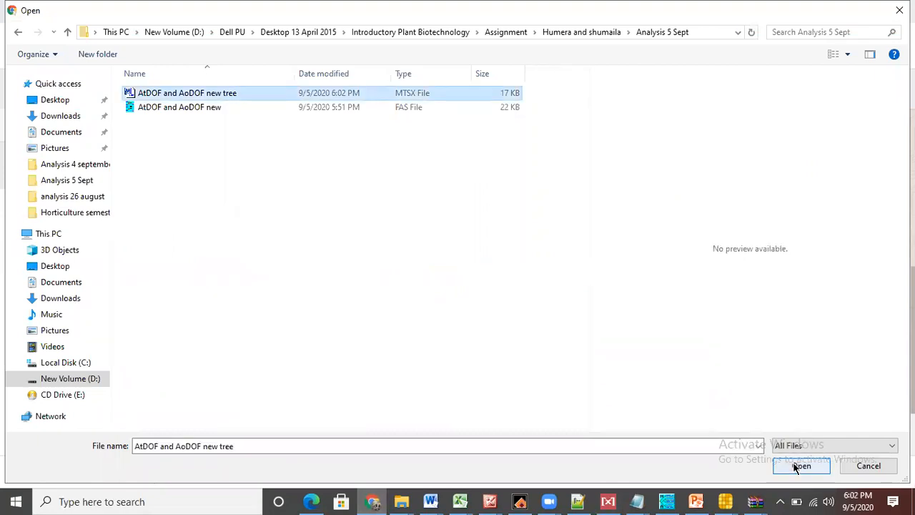
{"action": "left_click", "coordinate": [795, 466]}
{"action": "left_click", "coordinate": [873, 382]}
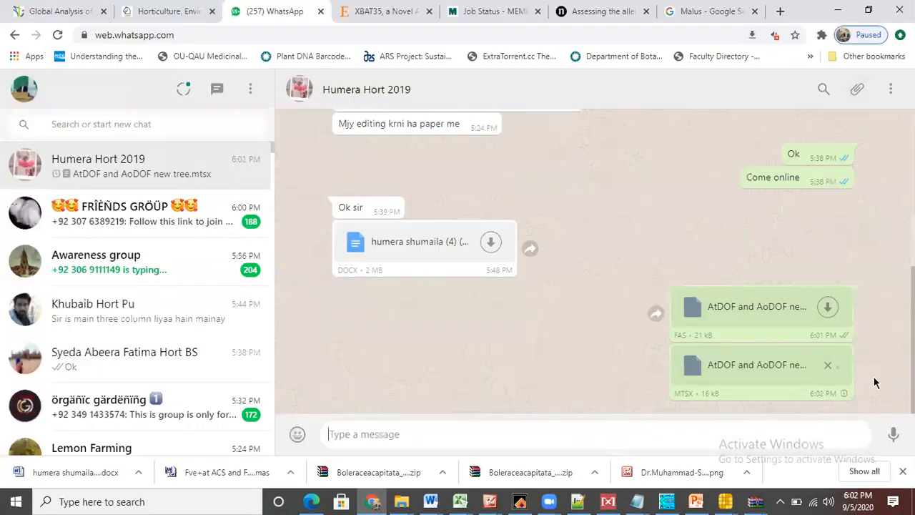
Open the student's downloaded Dof gene family manuscript from the browser in Word and enable editing
{"action": "left_click", "coordinate": [838, 10]}
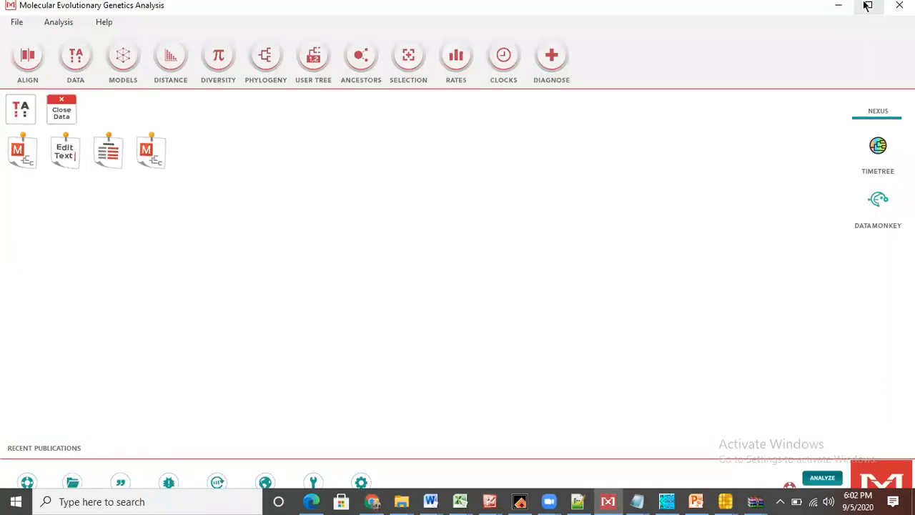
{"action": "left_click", "coordinate": [836, 9]}
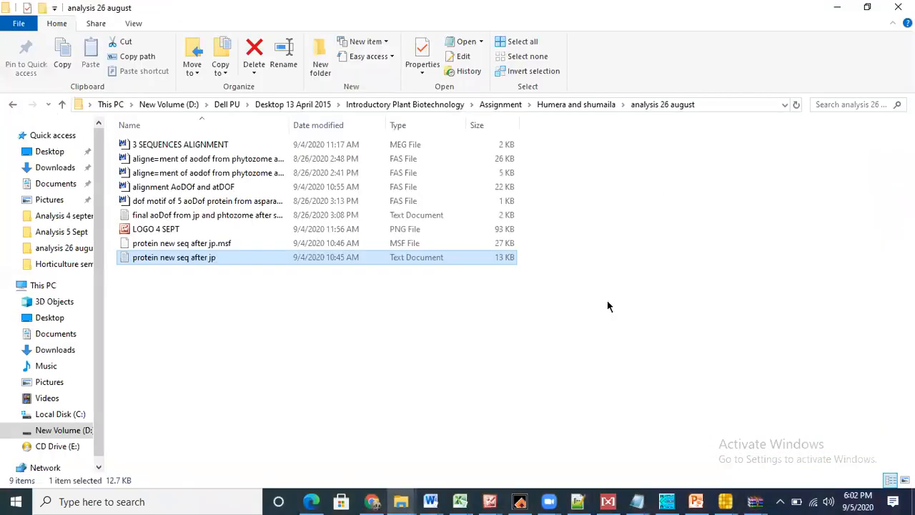
{"action": "left_click", "coordinate": [372, 501]}
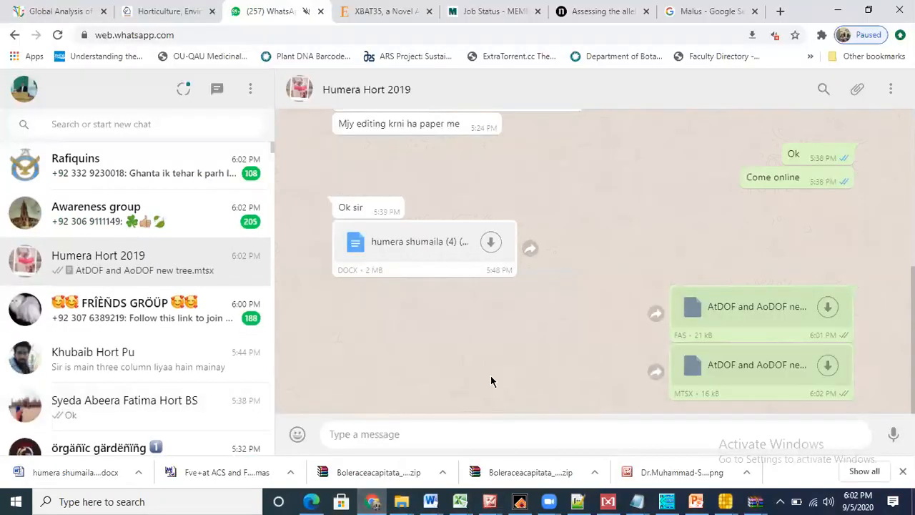
{"action": "left_click", "coordinate": [64, 475]}
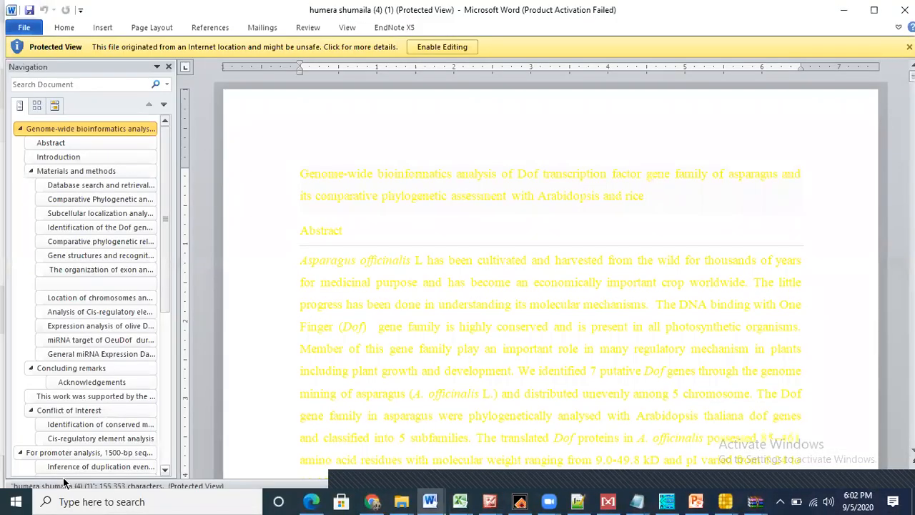
{"action": "left_click", "coordinate": [873, 9]}
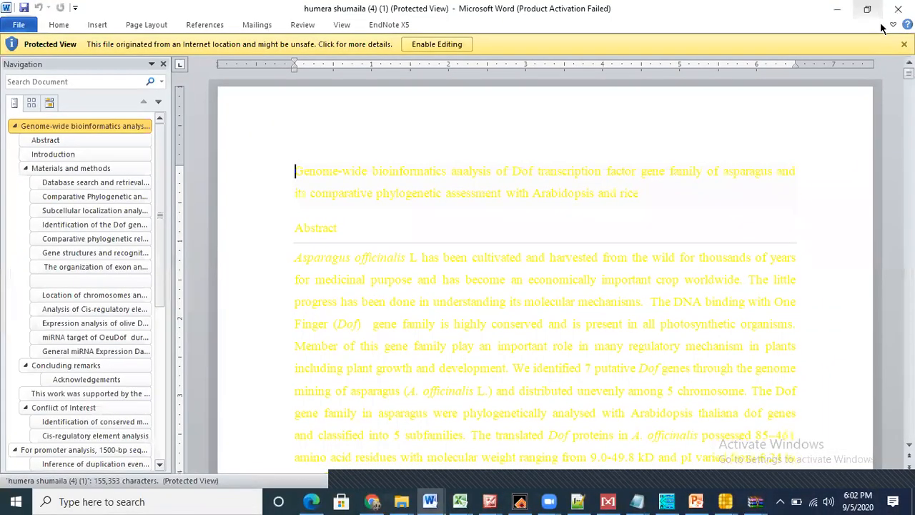
{"action": "left_click_drag", "start_coordinate": [908, 72], "coordinate": [908, 118]}
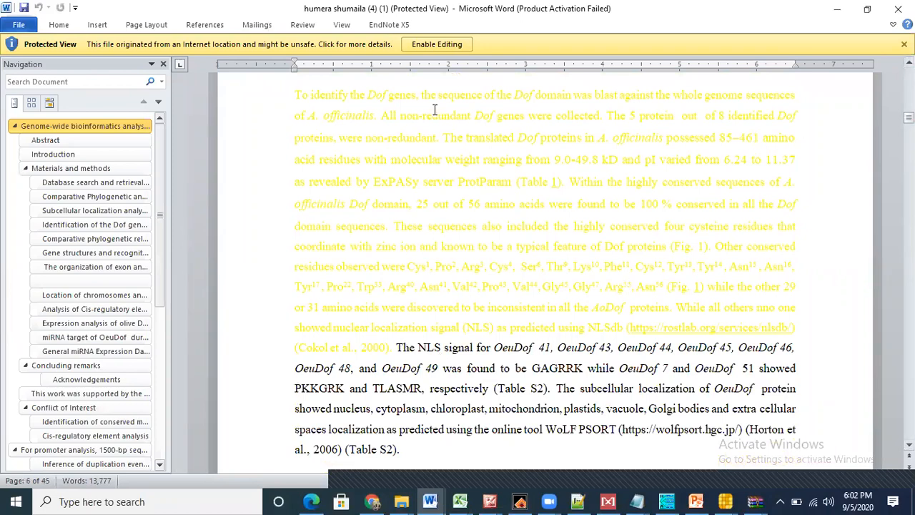
{"action": "left_click", "coordinate": [434, 44]}
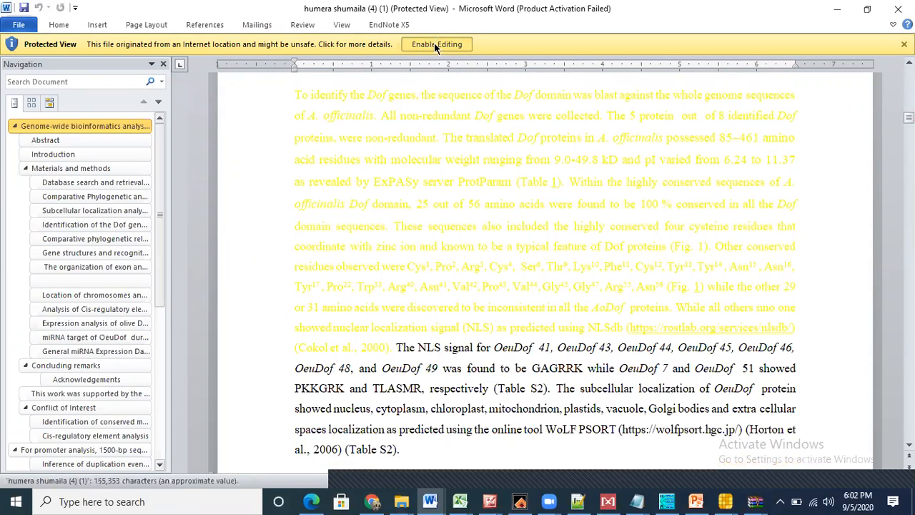
{"action": "left_click", "coordinate": [415, 288]}
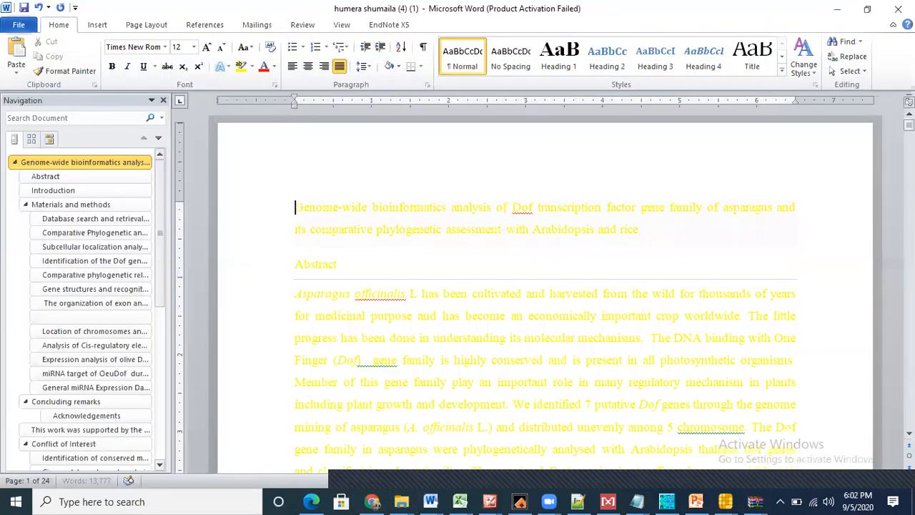
Change the font colour of the passage from "To identify the Dof genes" through the Cokol et al., 2000 citation to the blue theme colour
{"action": "left_click_drag", "start_coordinate": [908, 123], "coordinate": [908, 161]}
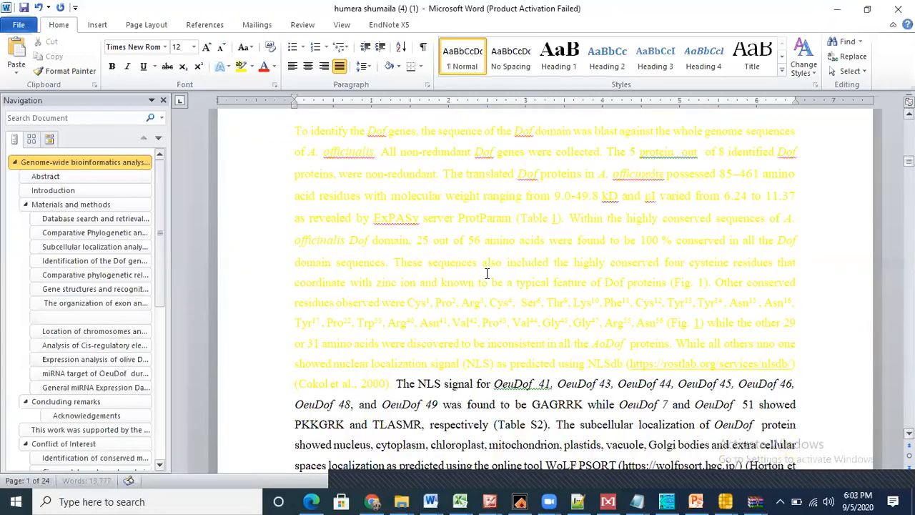
{"action": "left_click_drag", "start_coordinate": [395, 386], "coordinate": [289, 122]}
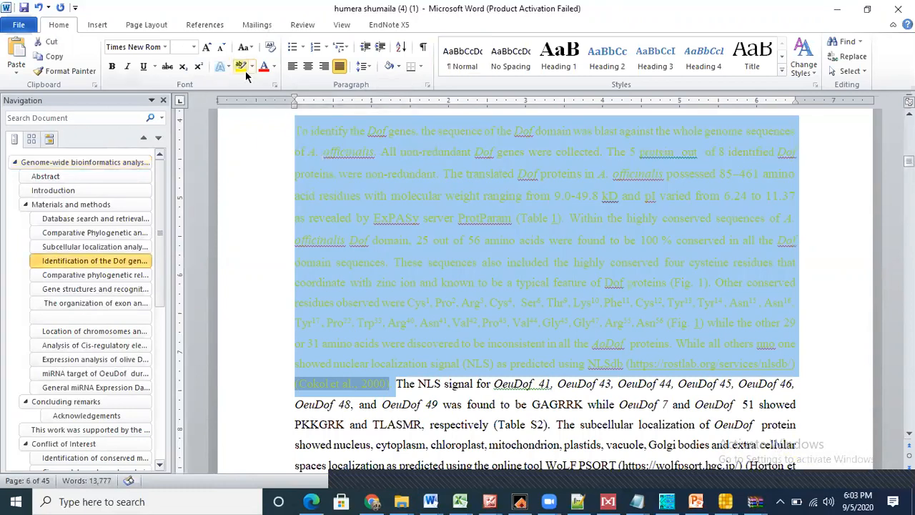
{"action": "left_click", "coordinate": [273, 67]}
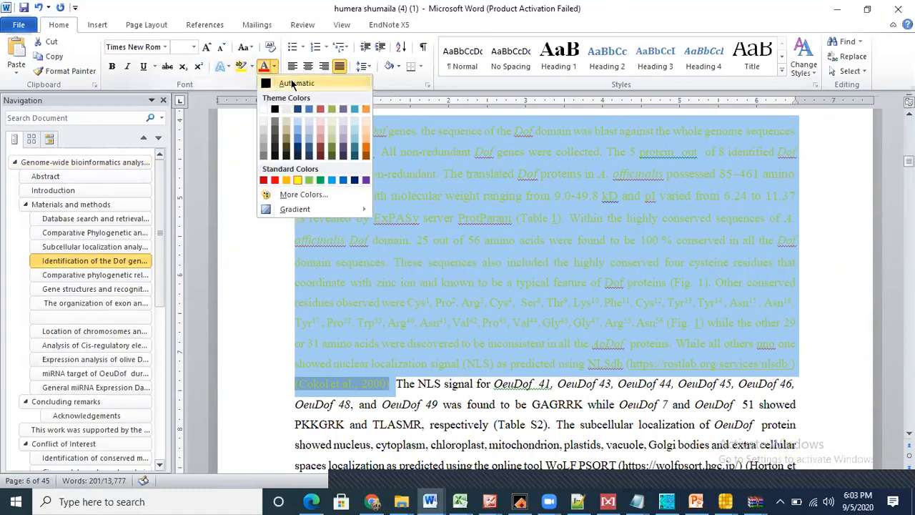
{"action": "left_click", "coordinate": [308, 107]}
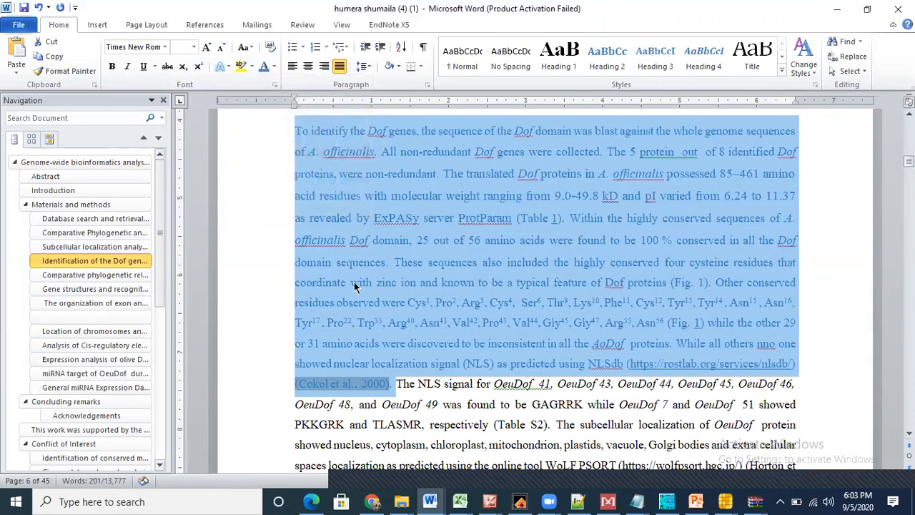
{"action": "left_click", "coordinate": [353, 283]}
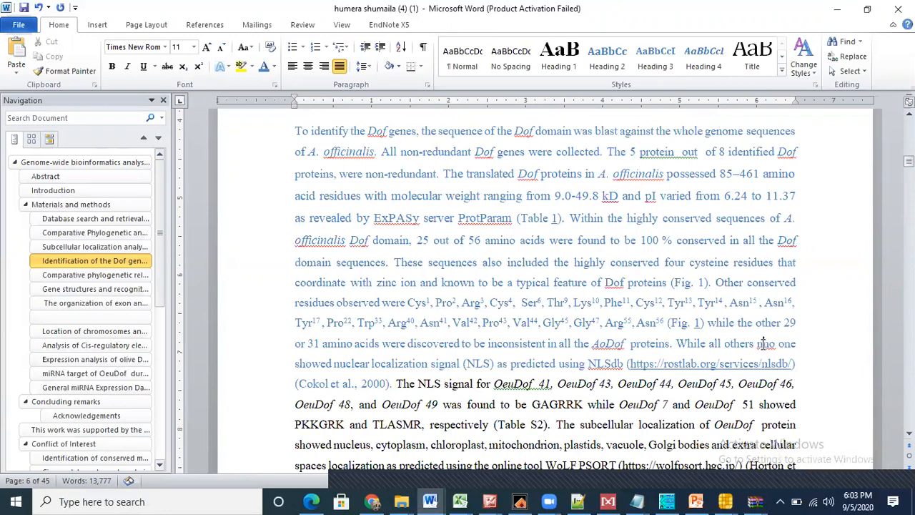
Delete the nuclear localization sentences from "While all others" through the OeuDof NLS signals, keeping the text from "The subcellular localization" onward
{"action": "key", "text": "BackSpace"}
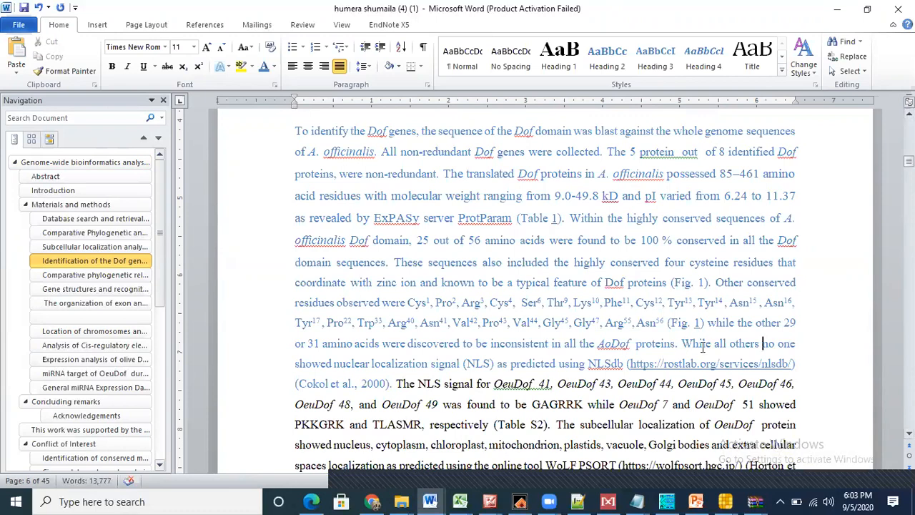
{"action": "left_click_drag", "start_coordinate": [681, 343], "coordinate": [392, 384]}
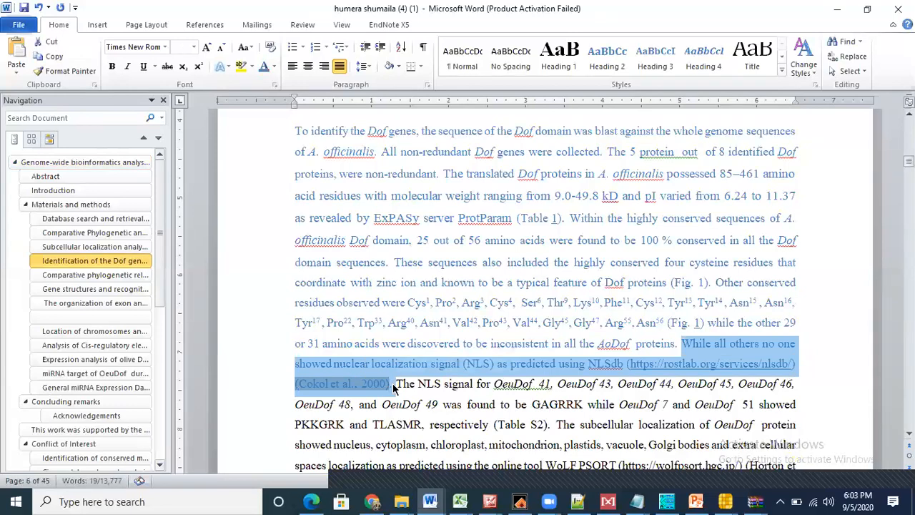
{"action": "key", "text": "Delete"}
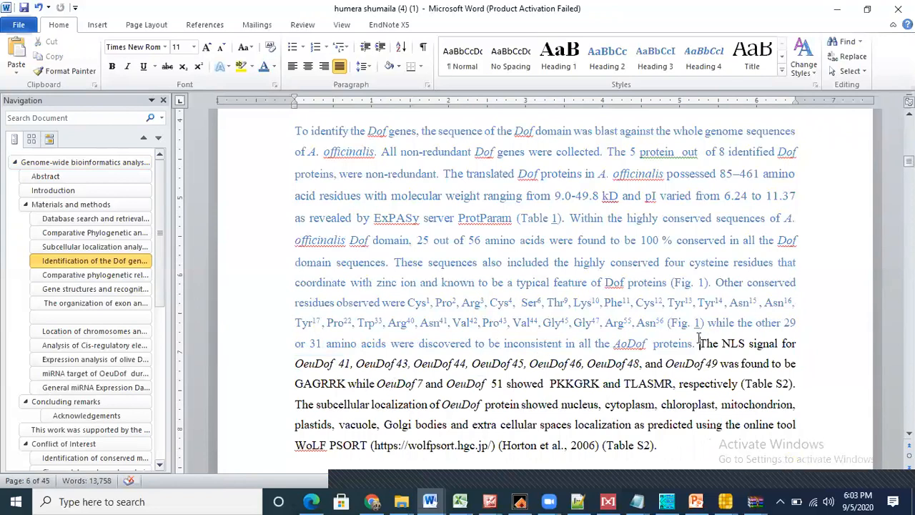
{"action": "left_click_drag", "start_coordinate": [699, 343], "coordinate": [799, 383]}
{"action": "key", "text": "Delete"}
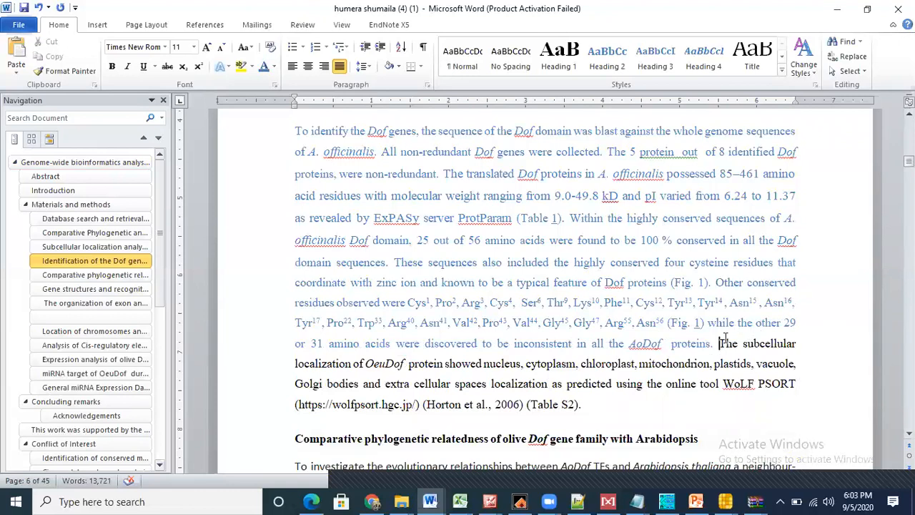
Change the font colour of the sentence on OeuDof subcellular localization predicted with WoLF PSORT to red
{"action": "left_click_drag", "start_coordinate": [719, 343], "coordinate": [586, 405]}
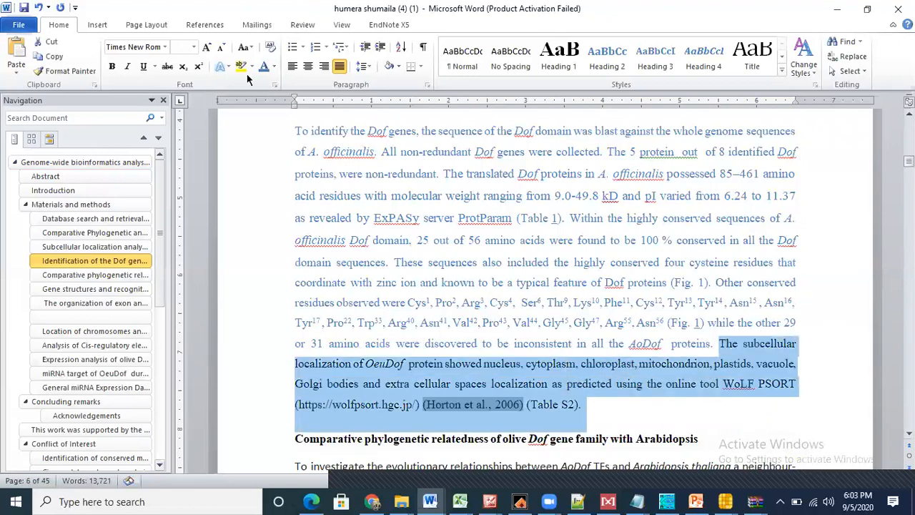
{"action": "left_click", "coordinate": [274, 67]}
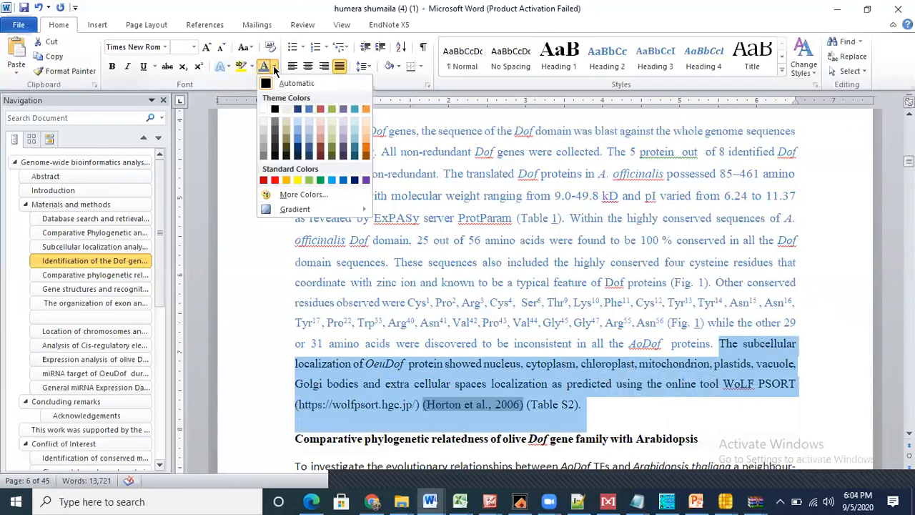
{"action": "left_click", "coordinate": [275, 180]}
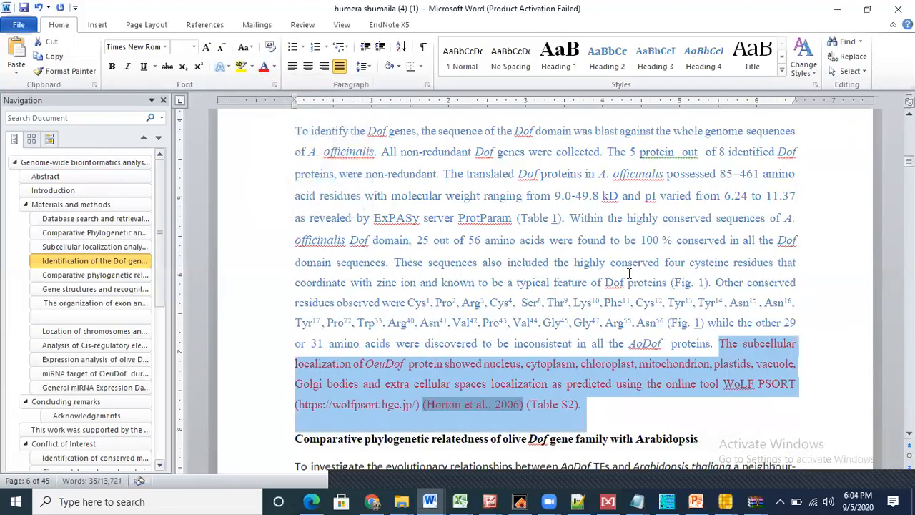
{"action": "left_click", "coordinate": [602, 412]}
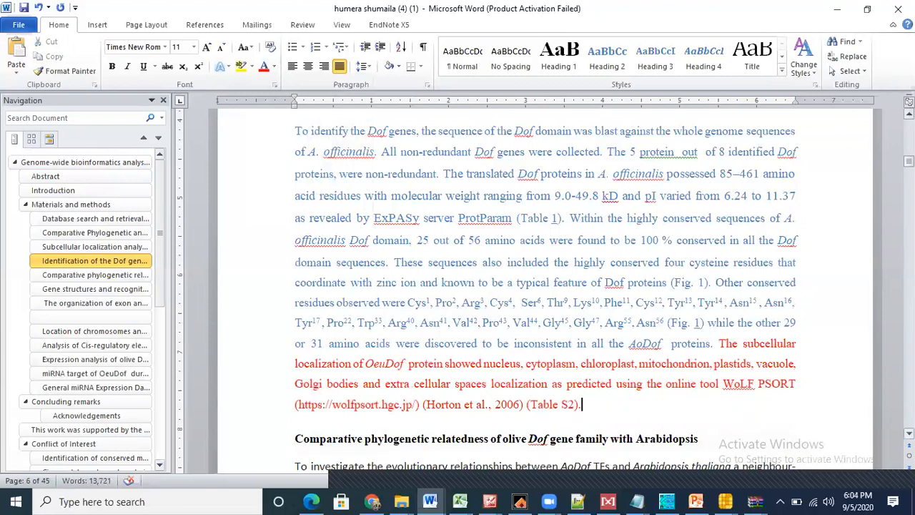
Review the manuscript's Dof gene list, subcellular location and gene duplication tables, along with its phylogenetic tree and chromosome location figures
{"action": "scroll", "coordinate": [543, 286], "scroll_direction": "down", "scroll_amount": 1}
{"action": "scroll", "coordinate": [544, 286], "scroll_direction": "down", "scroll_amount": 3}
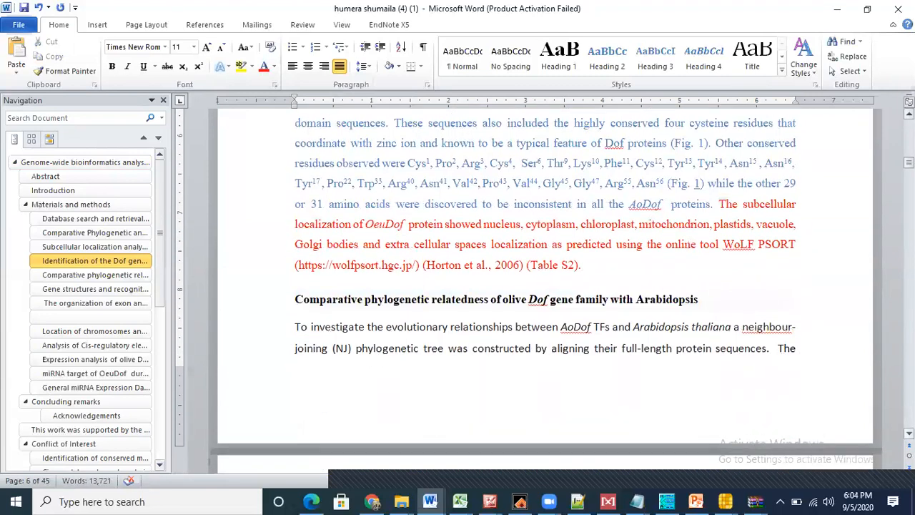
{"action": "left_click_drag", "start_coordinate": [908, 163], "coordinate": [908, 272]}
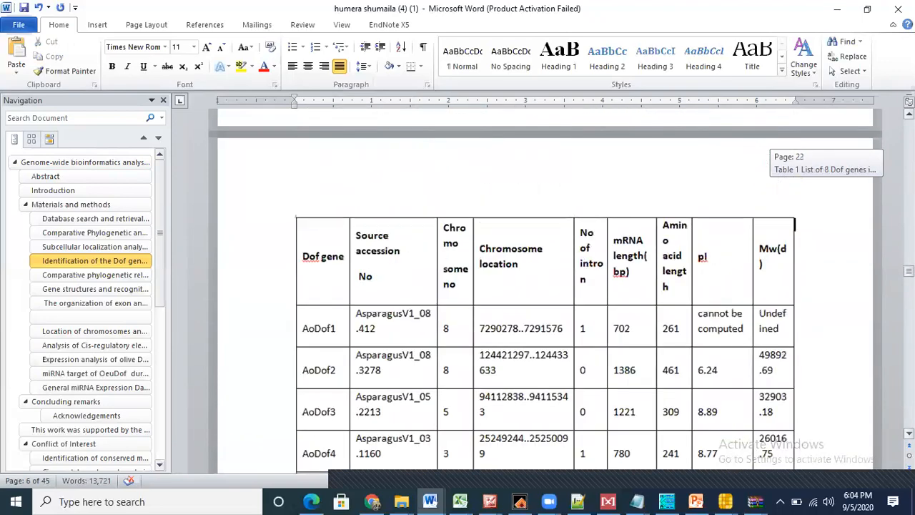
{"action": "left_click_drag", "start_coordinate": [909, 270], "coordinate": [908, 253]}
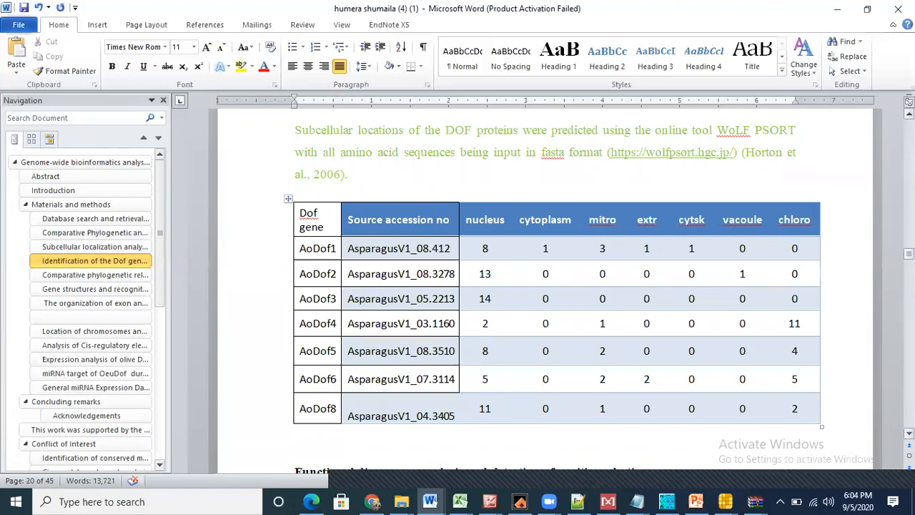
{"action": "left_click_drag", "start_coordinate": [908, 253], "coordinate": [909, 250]}
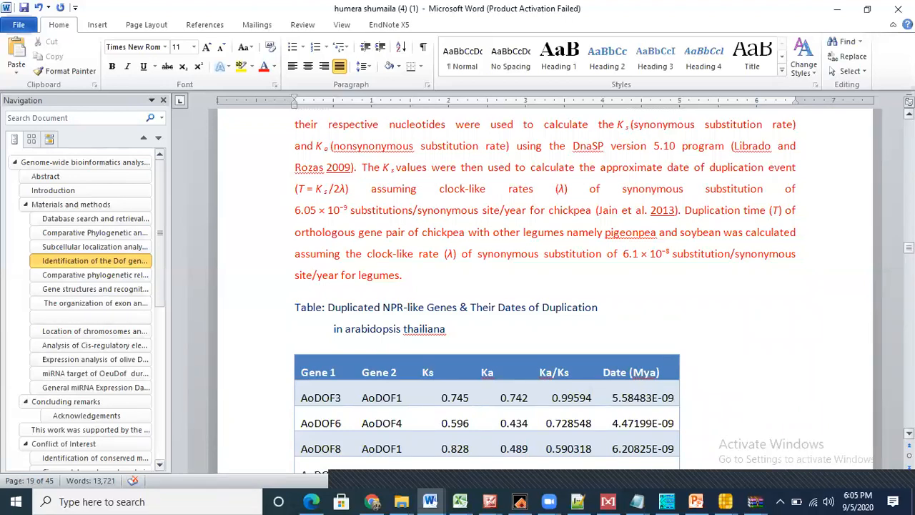
{"action": "left_click_drag", "start_coordinate": [908, 248], "coordinate": [908, 271]}
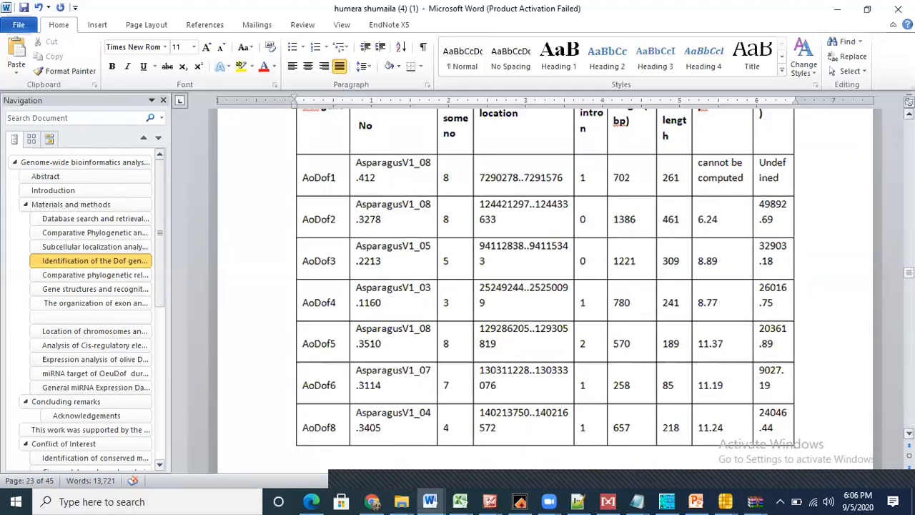
{"action": "left_click_drag", "start_coordinate": [909, 273], "coordinate": [909, 298]}
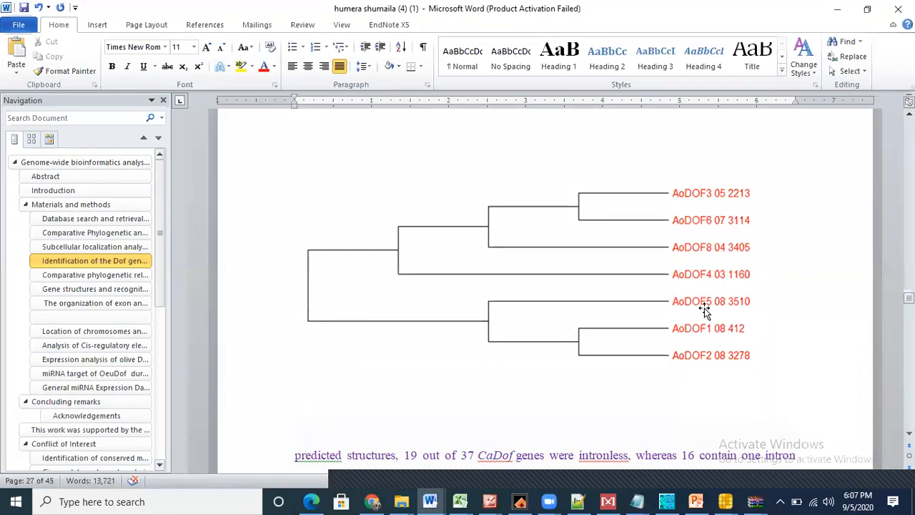
{"action": "scroll", "coordinate": [703, 309], "scroll_direction": "down", "scroll_amount": 15}
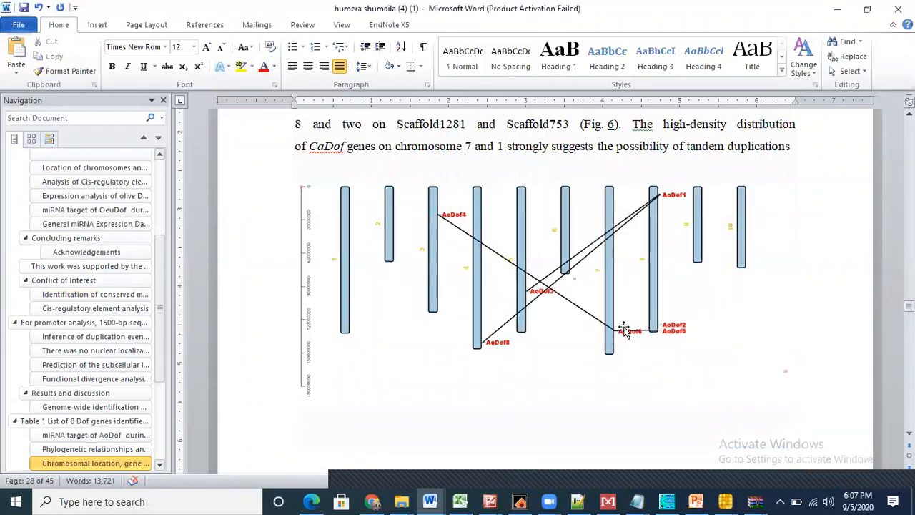
{"action": "scroll", "coordinate": [647, 238], "scroll_direction": "down", "scroll_amount": 1}
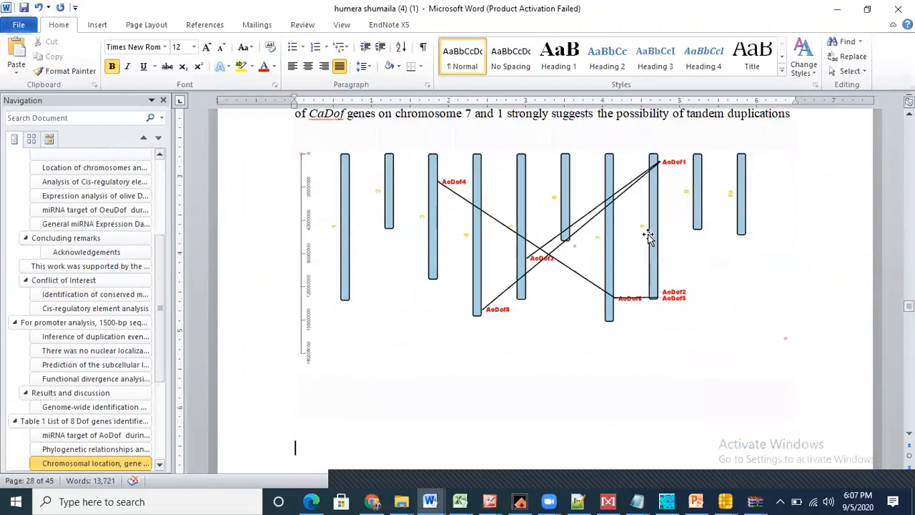
{"action": "scroll", "coordinate": [648, 238], "scroll_direction": "down", "scroll_amount": 12}
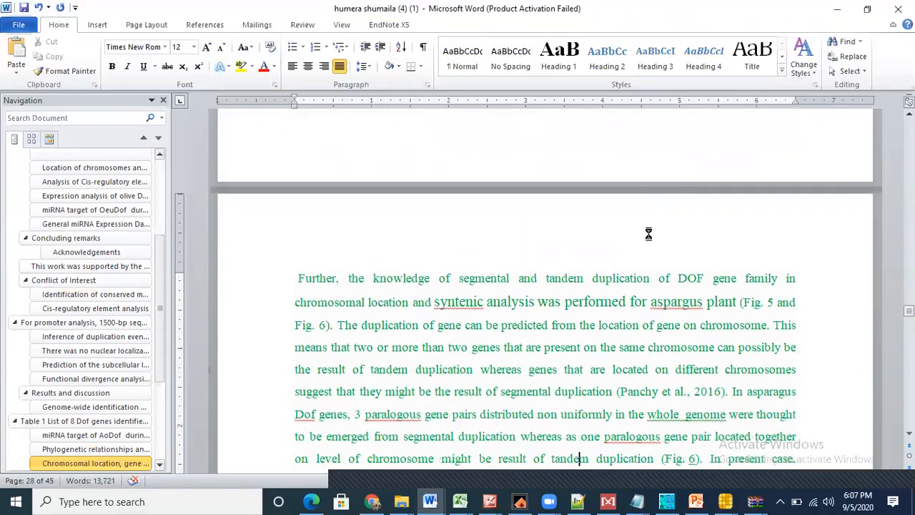
{"action": "scroll", "coordinate": [648, 233], "scroll_direction": "down", "scroll_amount": 15}
{"action": "scroll", "coordinate": [648, 233], "scroll_direction": "down", "scroll_amount": 9}
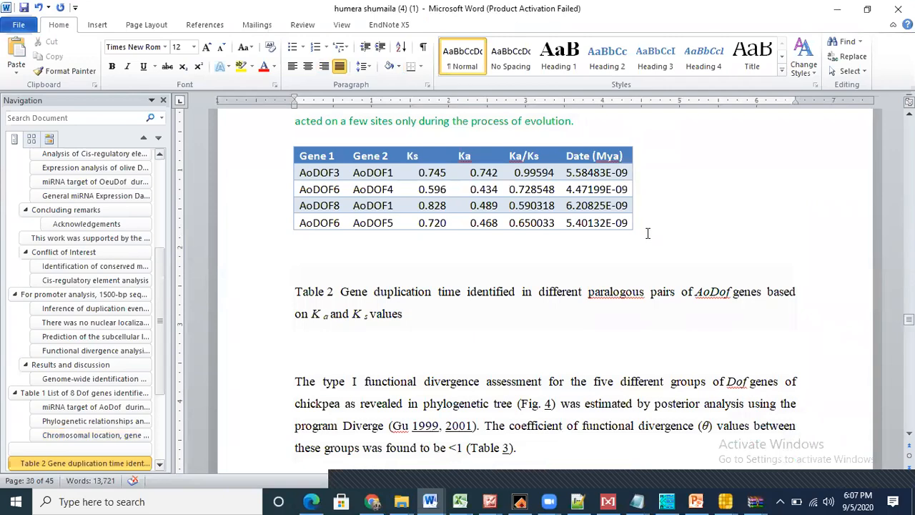
Review the functional divergence and positive selection results and the cis-regulatory element analysis, through to the Figure 7 caption
{"action": "scroll", "coordinate": [648, 233], "scroll_direction": "down", "scroll_amount": 15}
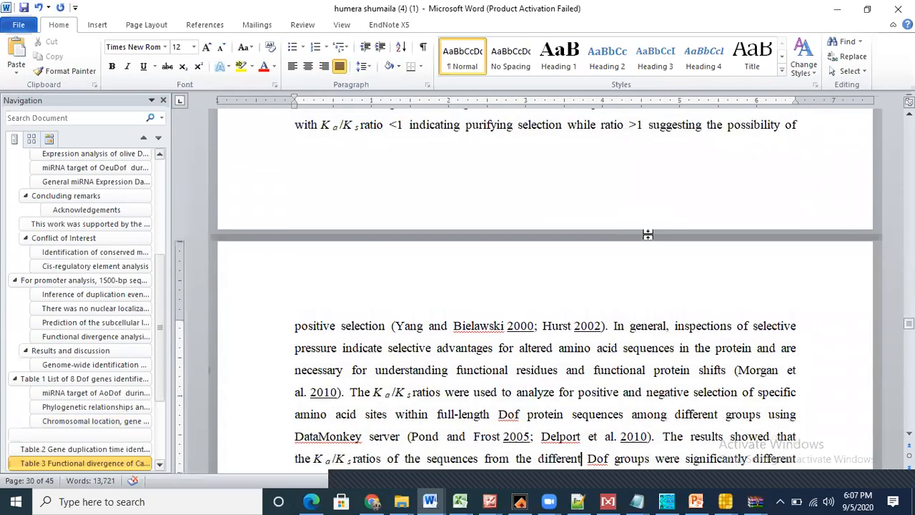
{"action": "scroll", "coordinate": [647, 235], "scroll_direction": "down", "scroll_amount": 12}
{"action": "scroll", "coordinate": [648, 234], "scroll_direction": "down", "scroll_amount": 10}
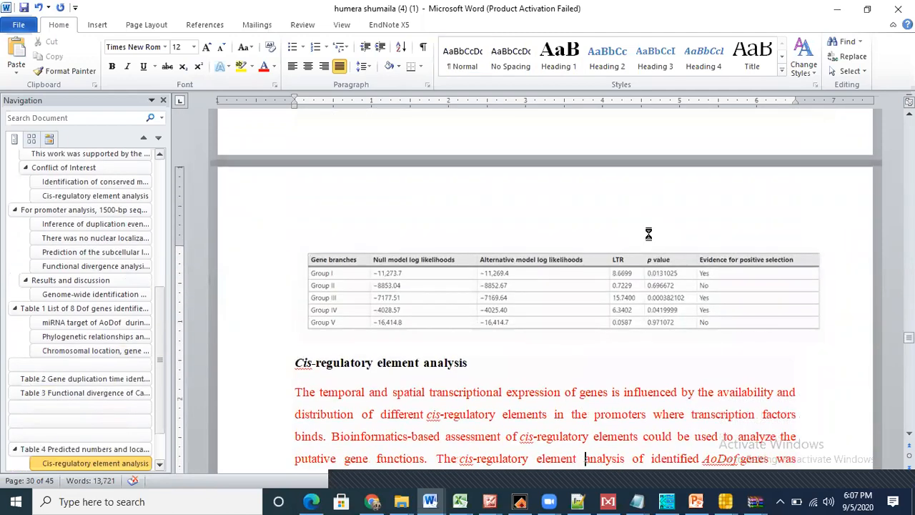
{"action": "scroll", "coordinate": [648, 234], "scroll_direction": "down", "scroll_amount": 12}
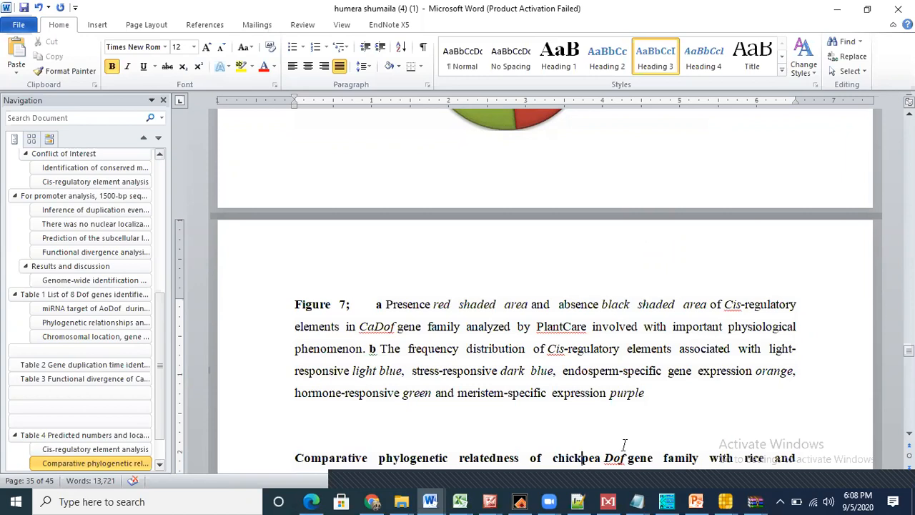
Switch to MEGA's Tree Explorer and examine the AoDOF and AtDOF tree at full window size, including its topmost clades, returning to the Word manuscript
{"action": "left_click", "coordinate": [607, 501]}
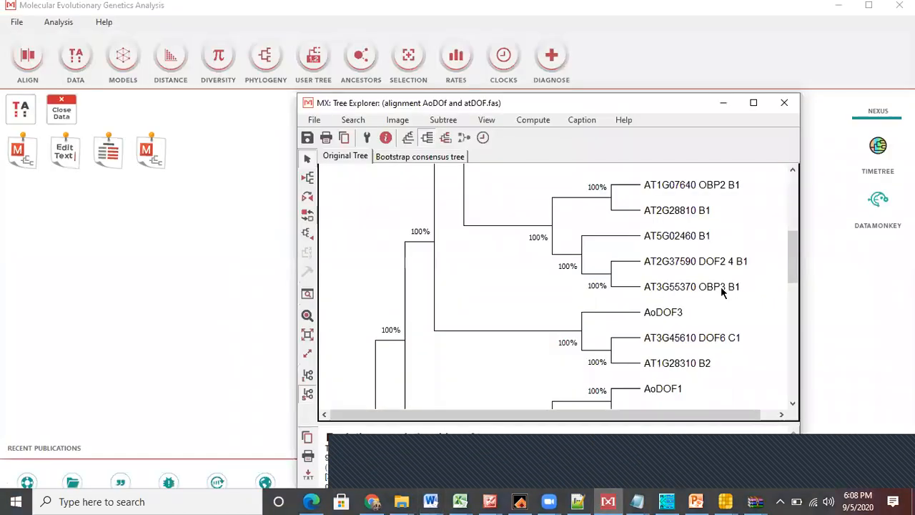
{"action": "left_click", "coordinate": [754, 102]}
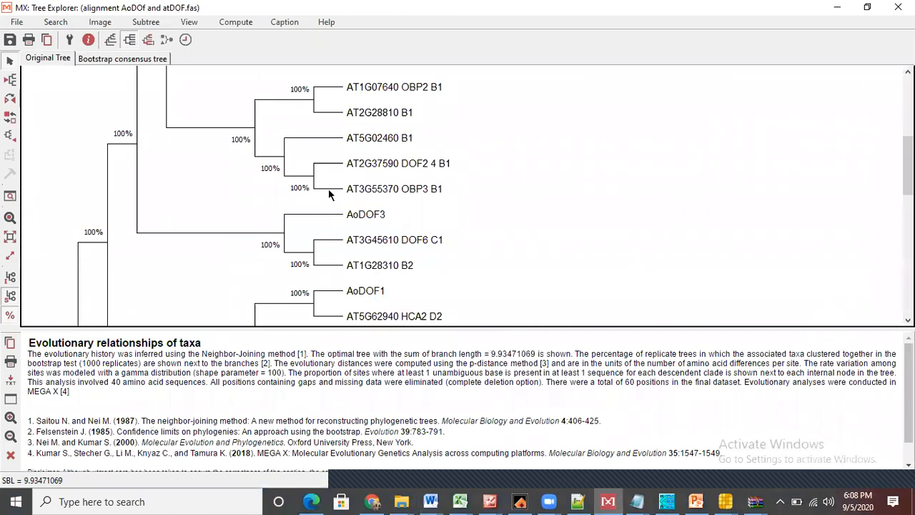
{"action": "left_click_drag", "start_coordinate": [907, 179], "coordinate": [907, 117]}
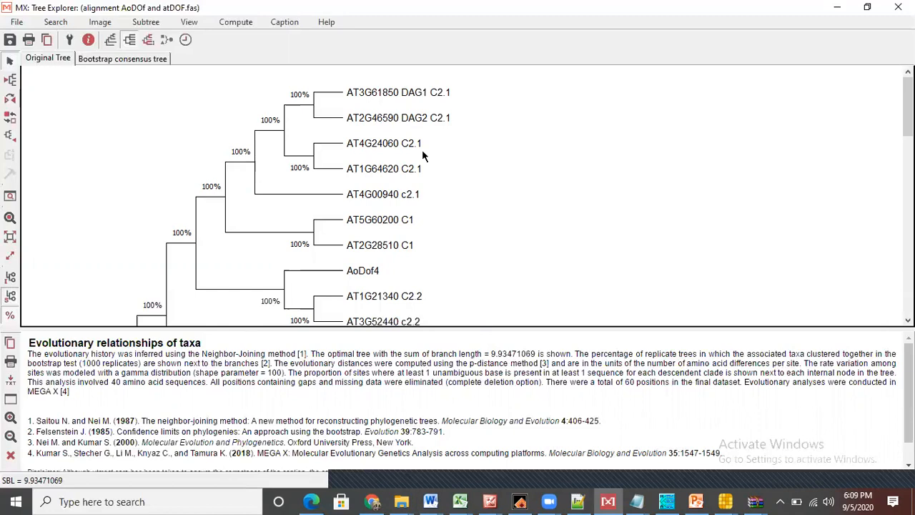
{"action": "left_click", "coordinate": [836, 7]}
{"action": "left_click", "coordinate": [833, 8]}
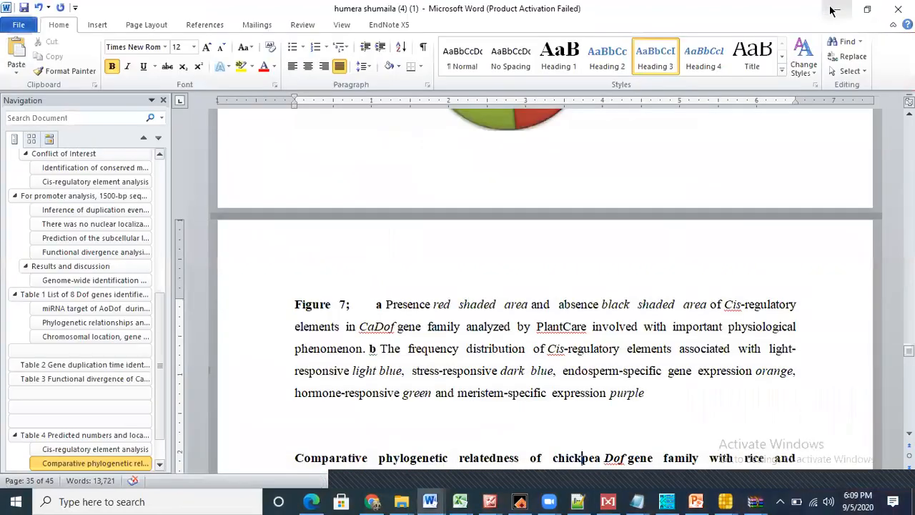
Review the manuscript's miRNA, gene expression and gene structure sections, going back to the identification of the Dof genes in A. officinalis
{"action": "left_click_drag", "start_coordinate": [909, 350], "coordinate": [909, 194]}
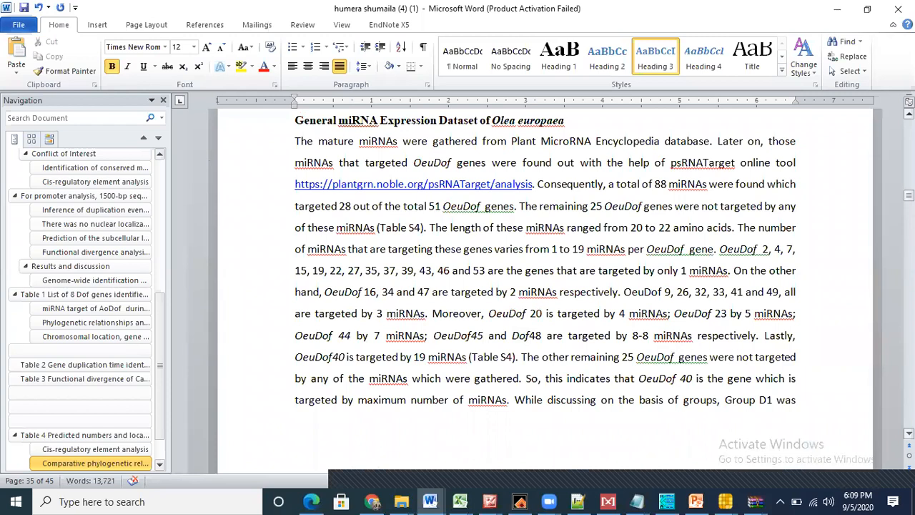
{"action": "left_click", "coordinate": [909, 114]}
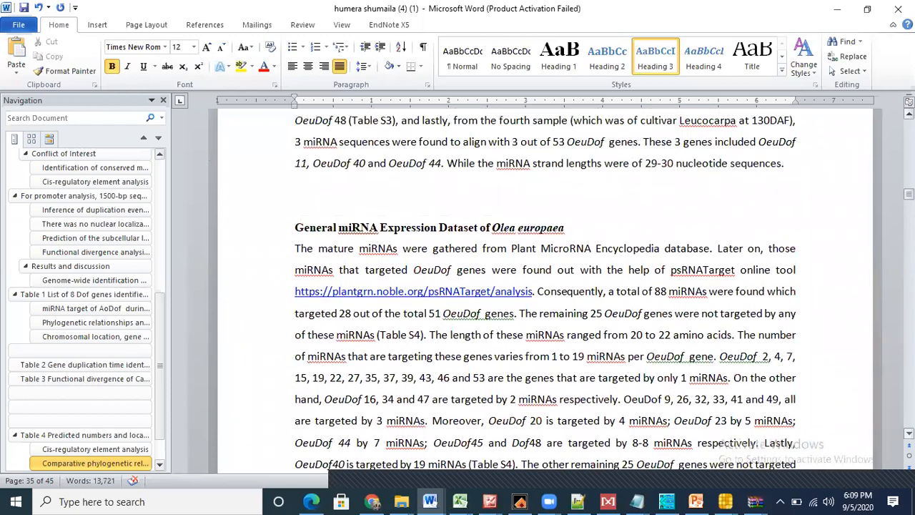
{"action": "left_click", "coordinate": [909, 114]}
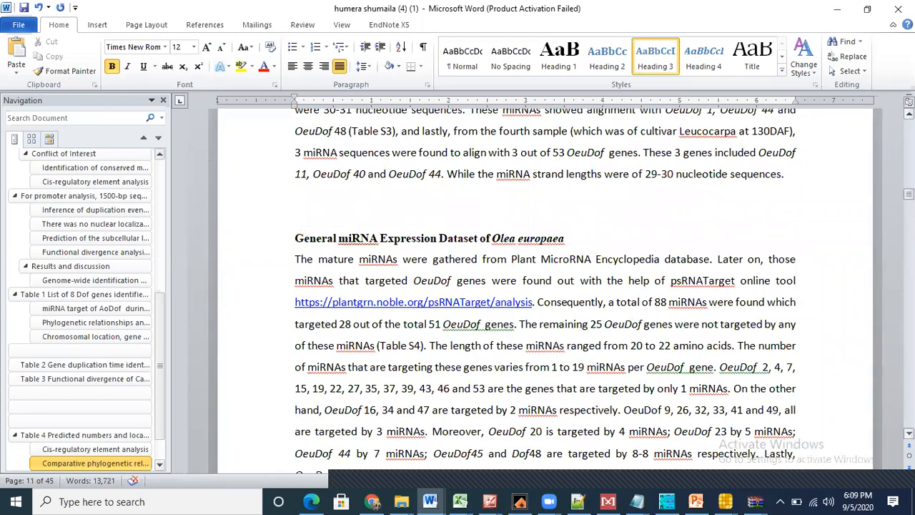
{"action": "scroll", "coordinate": [546, 290], "scroll_direction": "up", "scroll_amount": 5}
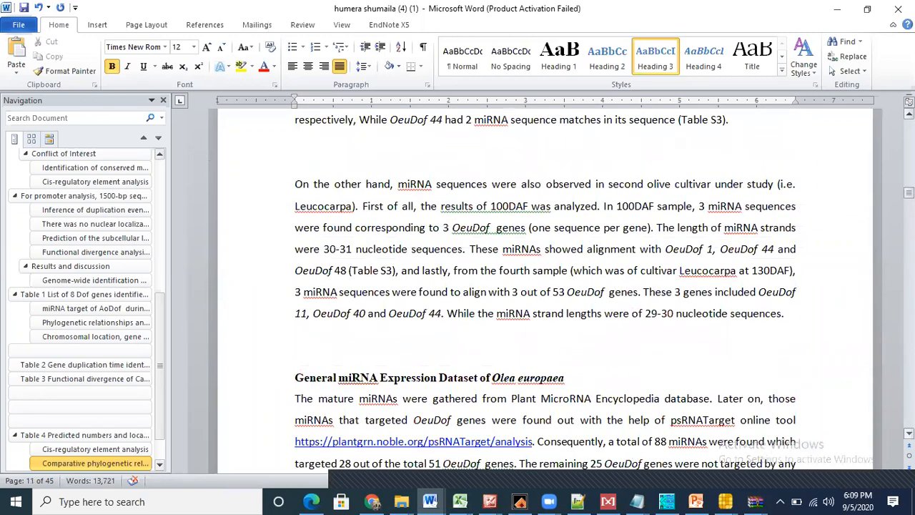
{"action": "scroll", "coordinate": [546, 289], "scroll_direction": "up", "scroll_amount": 5}
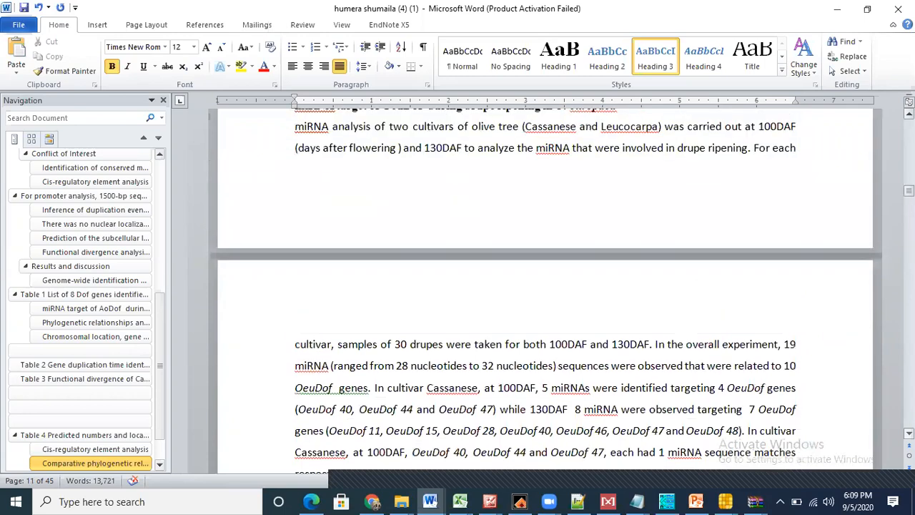
{"action": "scroll", "coordinate": [546, 290], "scroll_direction": "up", "scroll_amount": 5}
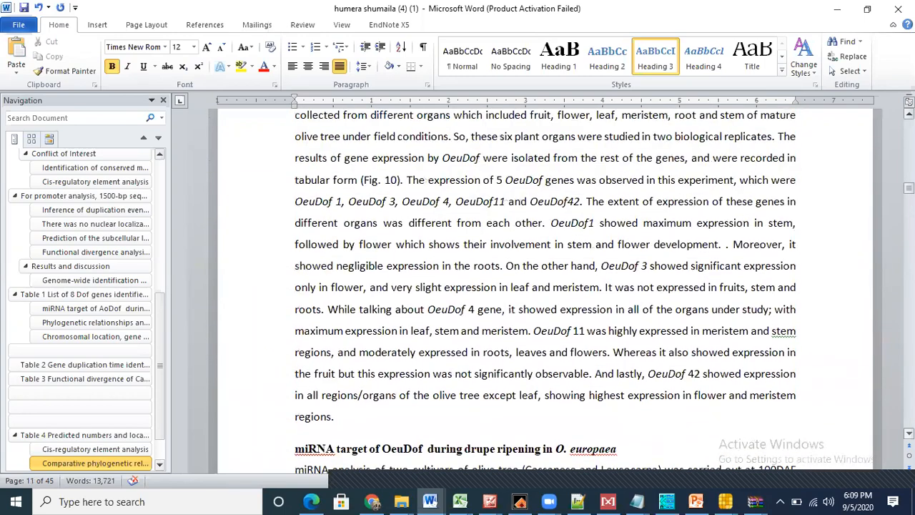
{"action": "left_click_drag", "start_coordinate": [909, 187], "coordinate": [908, 182]}
{"action": "left_click_drag", "start_coordinate": [908, 182], "coordinate": [908, 161]}
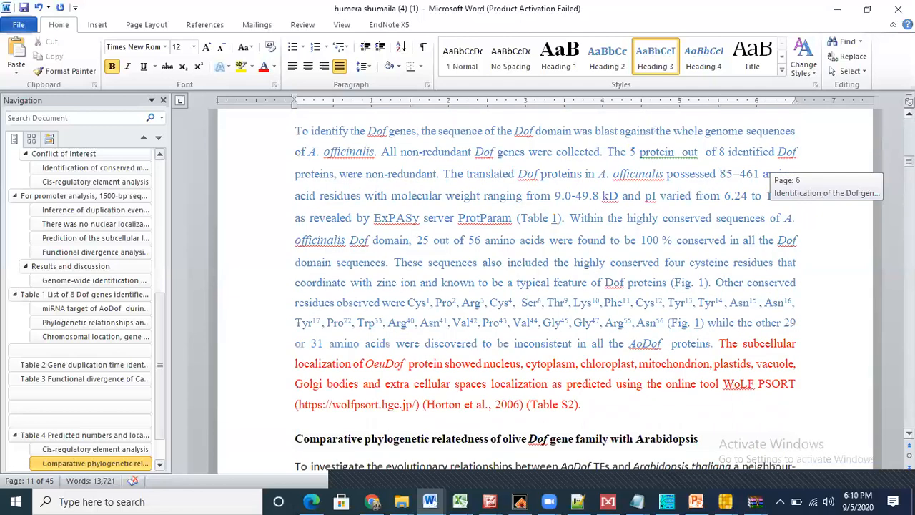
{"action": "left_click_drag", "start_coordinate": [909, 162], "coordinate": [909, 161]}
{"action": "left_click_drag", "start_coordinate": [909, 161], "coordinate": [908, 171]}
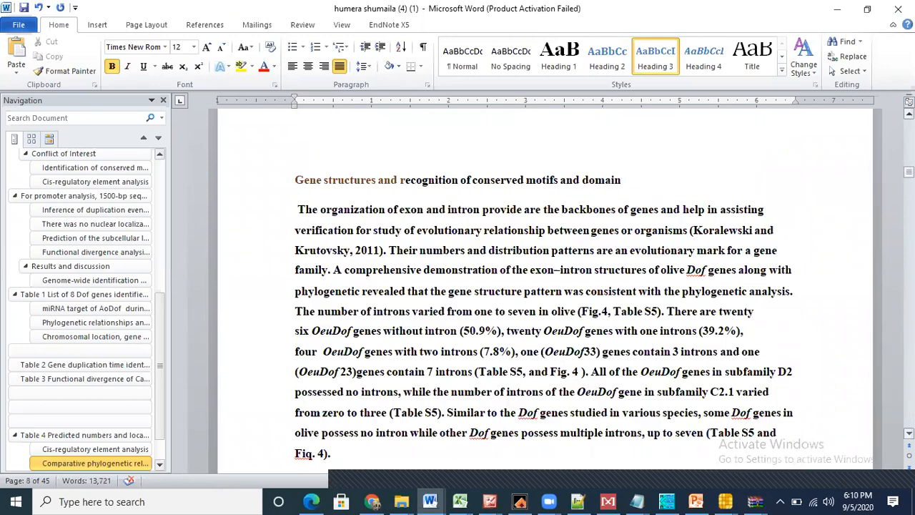
{"action": "left_click_drag", "start_coordinate": [908, 172], "coordinate": [908, 160]}
{"action": "scroll", "coordinate": [545, 289], "scroll_direction": "up", "scroll_amount": 1}
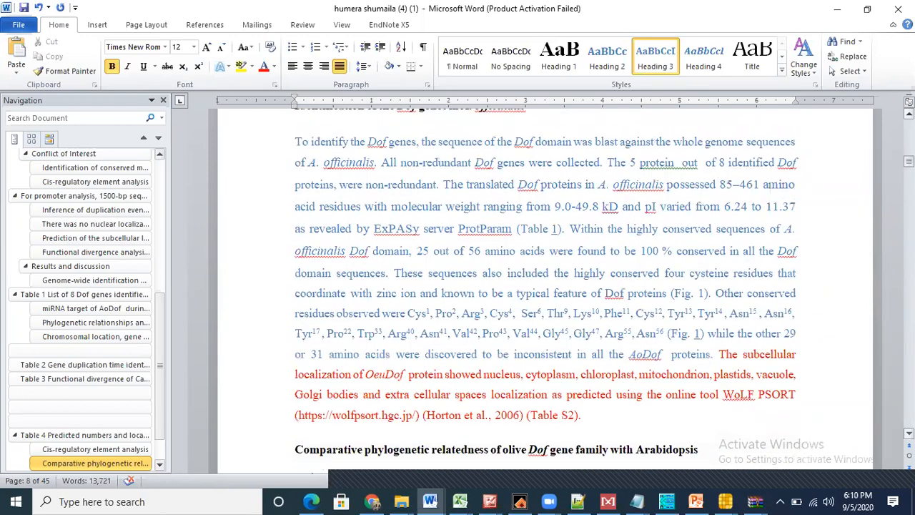
{"action": "scroll", "coordinate": [635, 205], "scroll_direction": "up", "scroll_amount": 2}
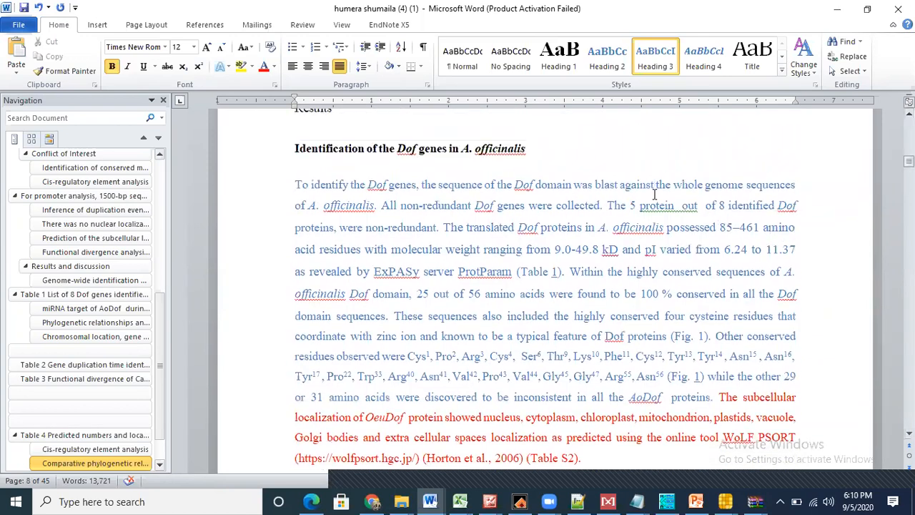
Set the number of non-redundant proteins in the Dof identification paragraph to 7 and check the residue range of the translated proteins
{"action": "left_click", "coordinate": [635, 205]}
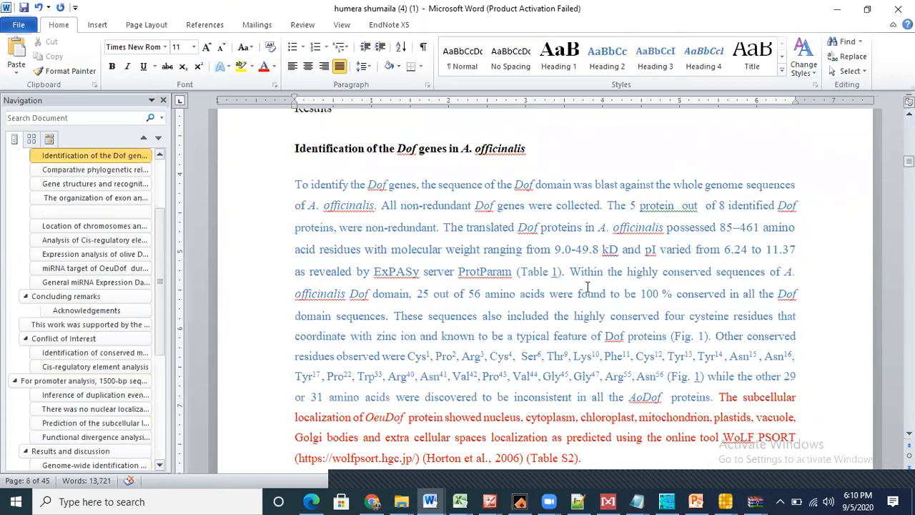
{"action": "key", "text": "BackSpace"}
{"action": "type", "text": "7"}
{"action": "left_click_drag", "start_coordinate": [365, 227], "coordinate": [437, 227]}
{"action": "left_click", "coordinate": [368, 227]}
{"action": "left_click_drag", "start_coordinate": [366, 227], "coordinate": [436, 229]}
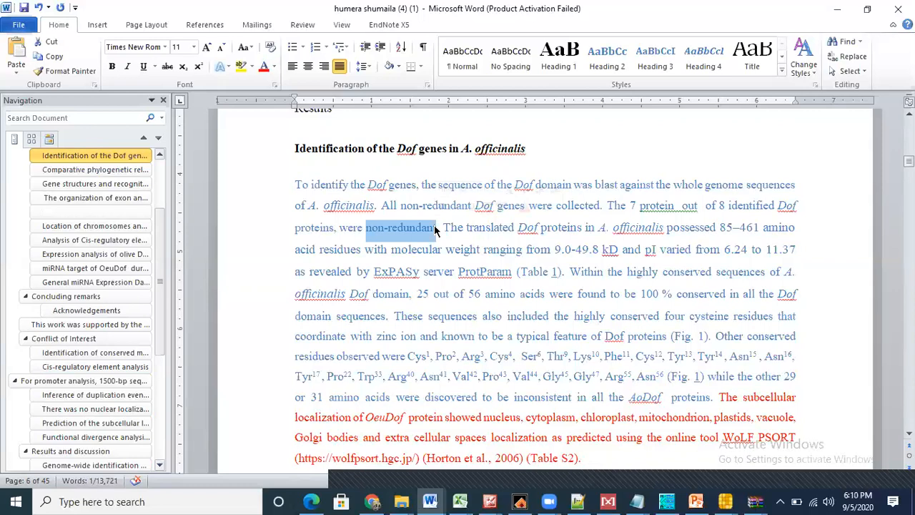
{"action": "left_click", "coordinate": [466, 227]}
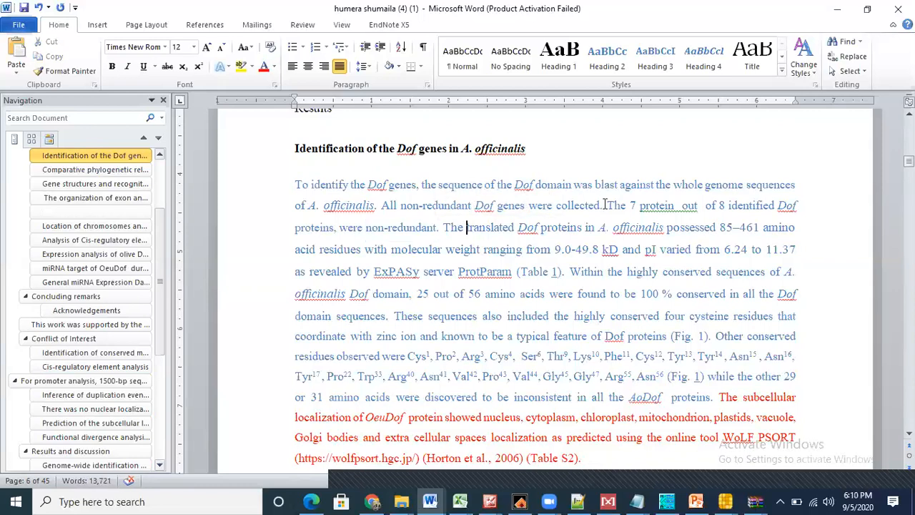
{"action": "left_click_drag", "start_coordinate": [720, 228], "coordinate": [764, 227]}
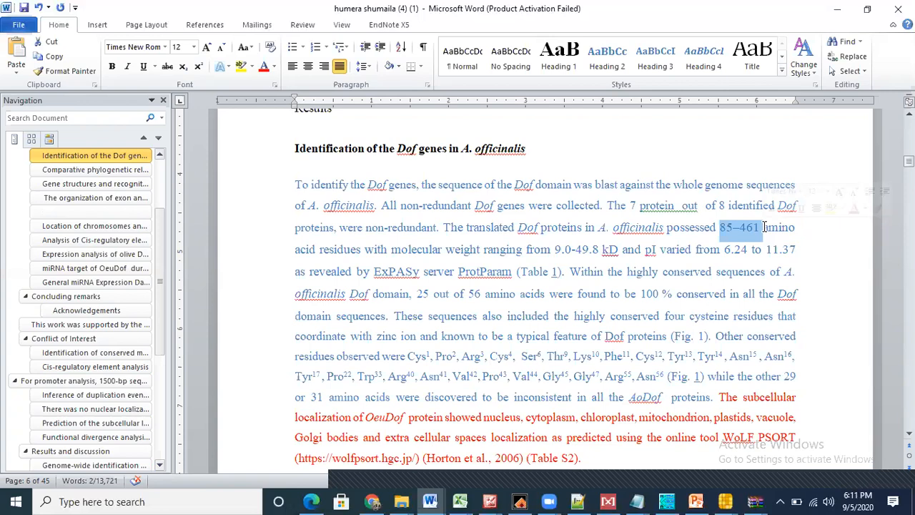
Set the number of non-redundant proteins out of the 8 identified Dof proteins to 4
{"action": "left_click", "coordinate": [629, 206]}
{"action": "type", "text": "9"}
{"action": "key", "text": "Delete"}
{"action": "type", "text": "4"}
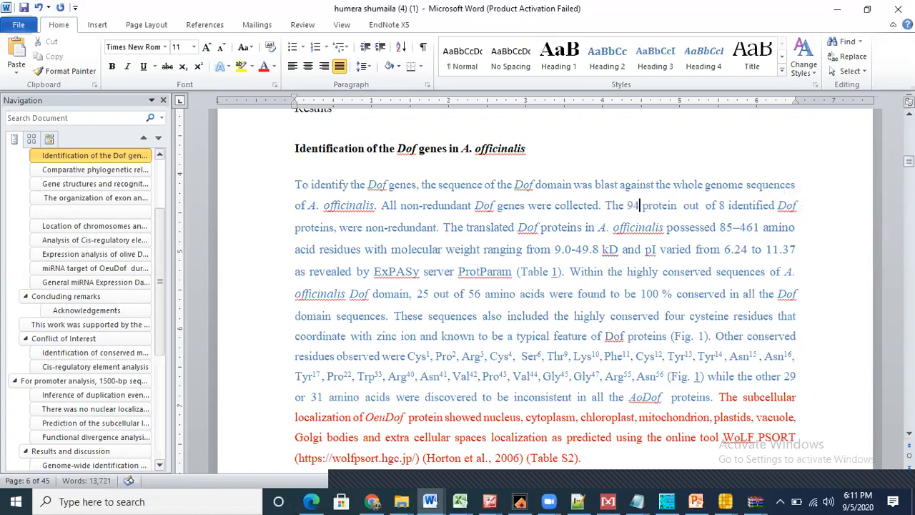
{"action": "key", "text": "BackSpace"}
{"action": "key", "text": "BackSpace"}
{"action": "type", "text": "4"}
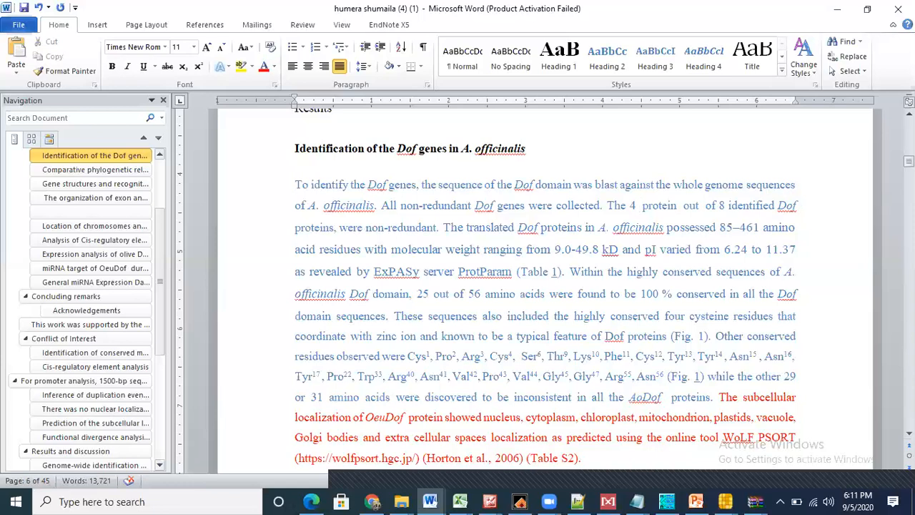
Set the number of non-redundant proteins out of the 8 identified Dof proteins to 3
{"action": "key", "text": "BackSpace"}
{"action": "key", "text": "BackSpace"}
{"action": "type", "text": "3"}
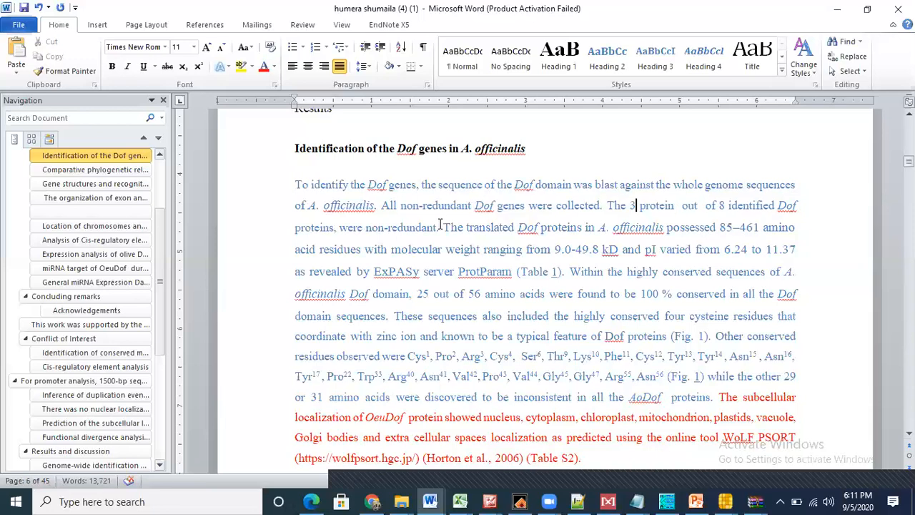
Extend the sentence ending in "were non-redundant" with "while 5 protein were redundant."
{"action": "left_click", "coordinate": [439, 228]}
{"action": "type", "text": ". 1) "}
{"action": "type", "text": "while 5"}
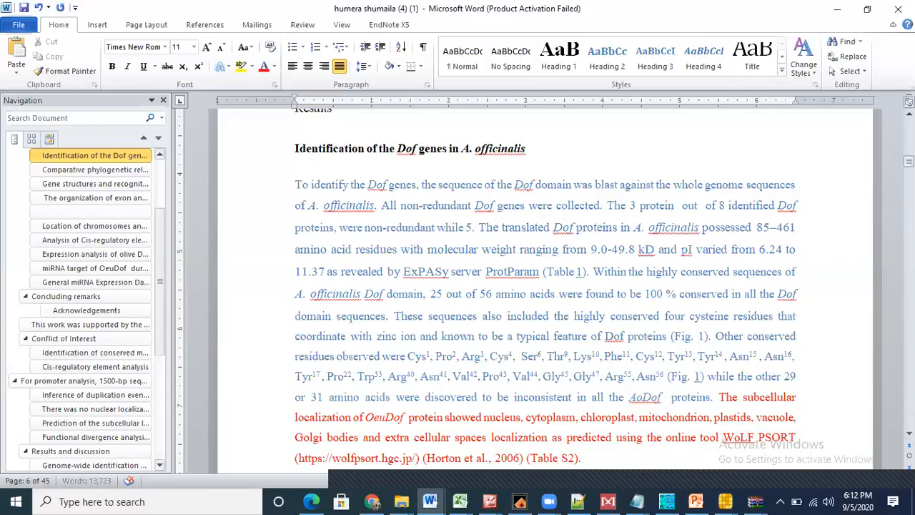
{"action": "key", "text": "Delete"}
{"action": "type", "text": "5"}
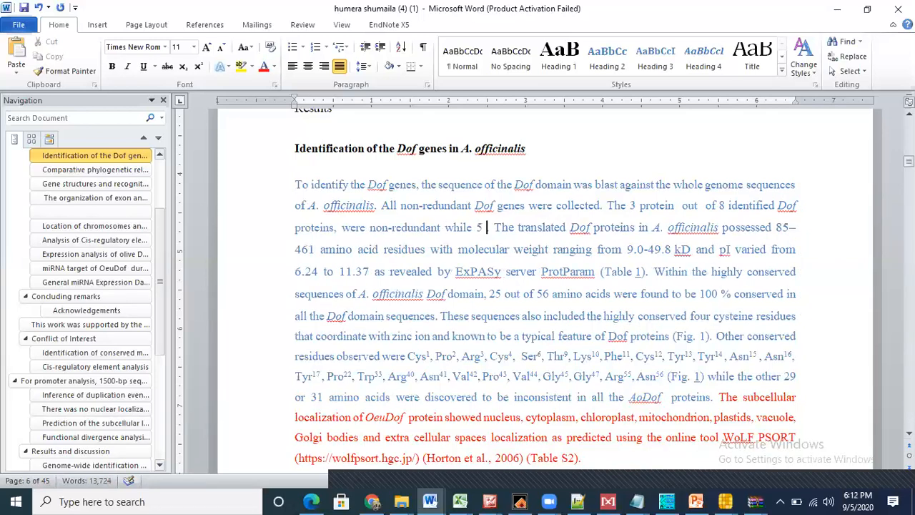
{"action": "type", "text": " pro"}
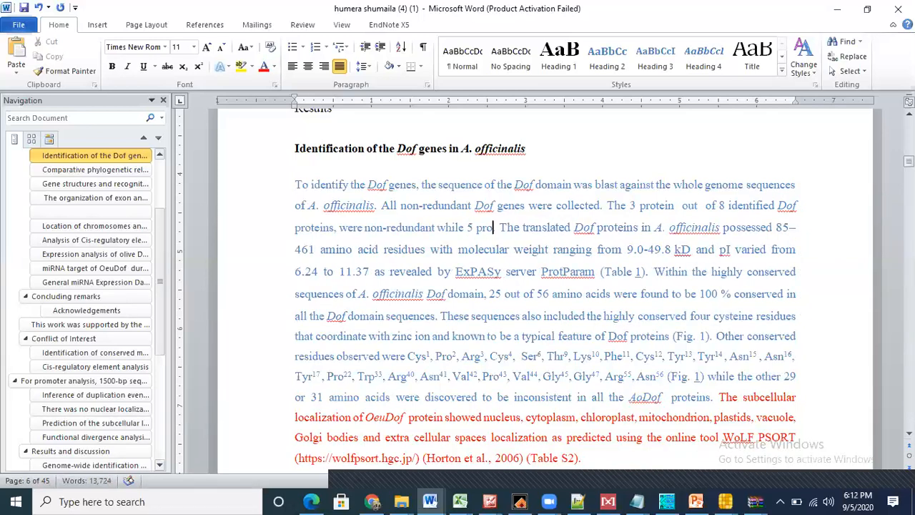
{"action": "type", "text": "tein wer.e redundant."}
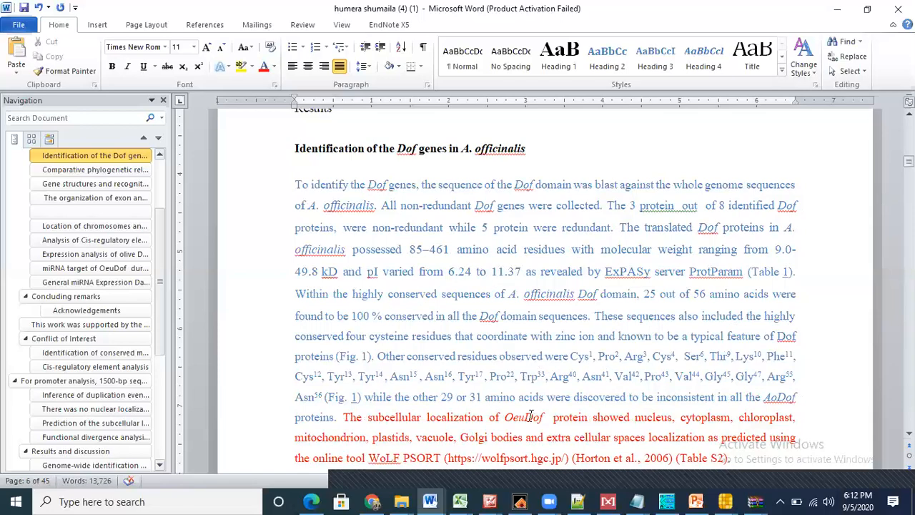
Switch to Notepad++ and look through its open Newick and peptide sequence files
{"action": "left_click", "coordinate": [579, 501]}
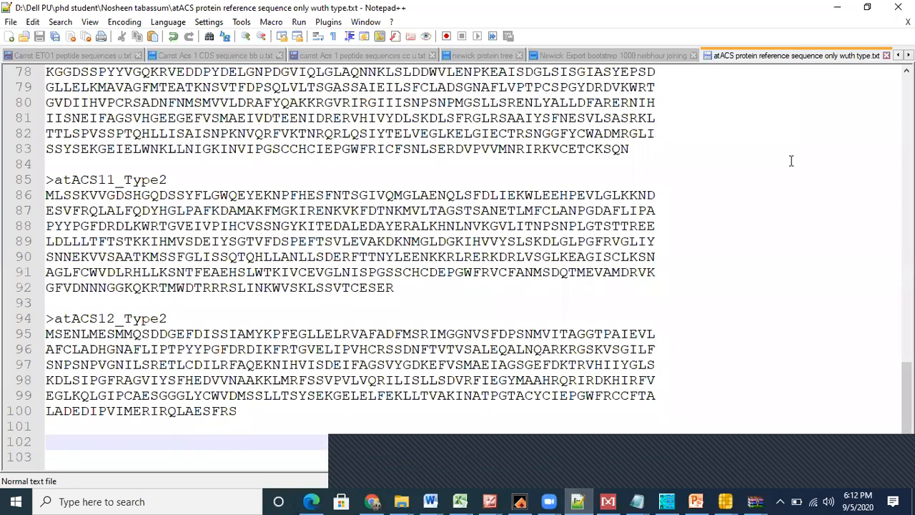
{"action": "left_click", "coordinate": [558, 55]}
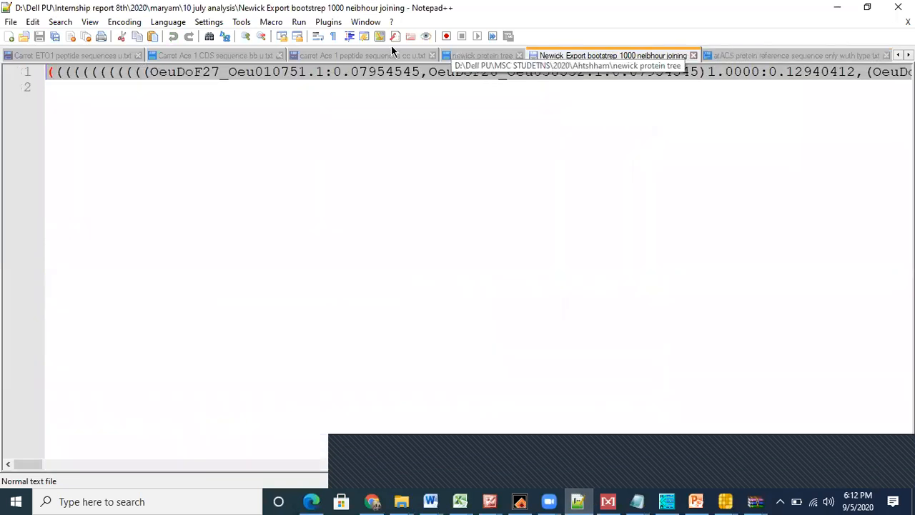
{"action": "left_click", "coordinate": [353, 55]}
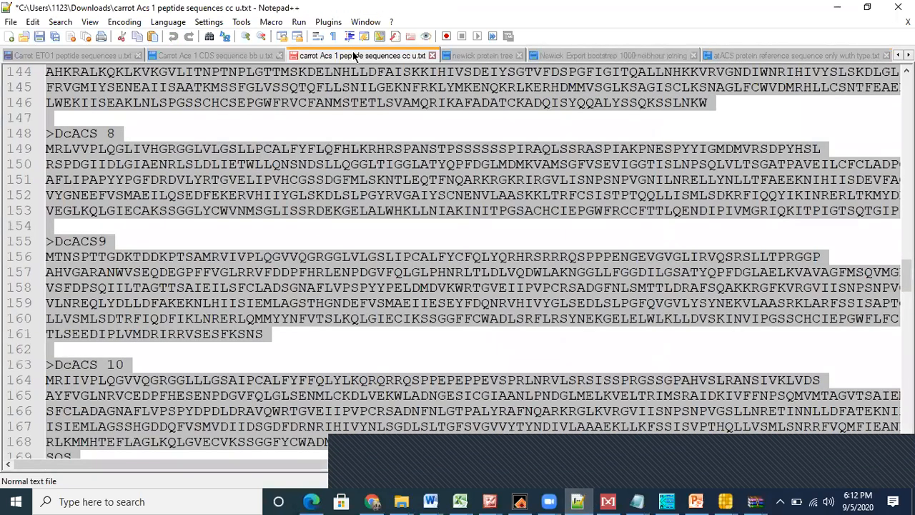
{"action": "left_click", "coordinate": [836, 6]}
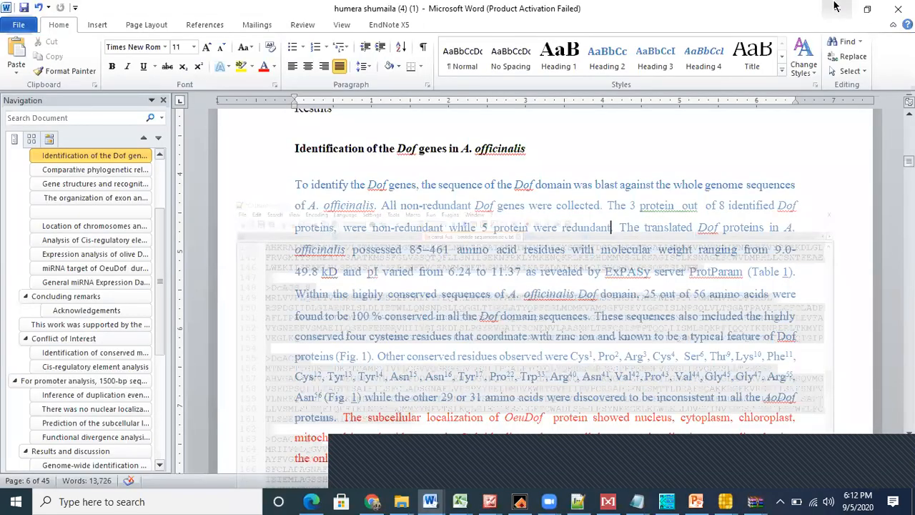
Open "protein new seq after jp" from the analysis 26 august folder and delete the space in front of AoDOF1 in the first header
{"action": "left_click", "coordinate": [835, 7]}
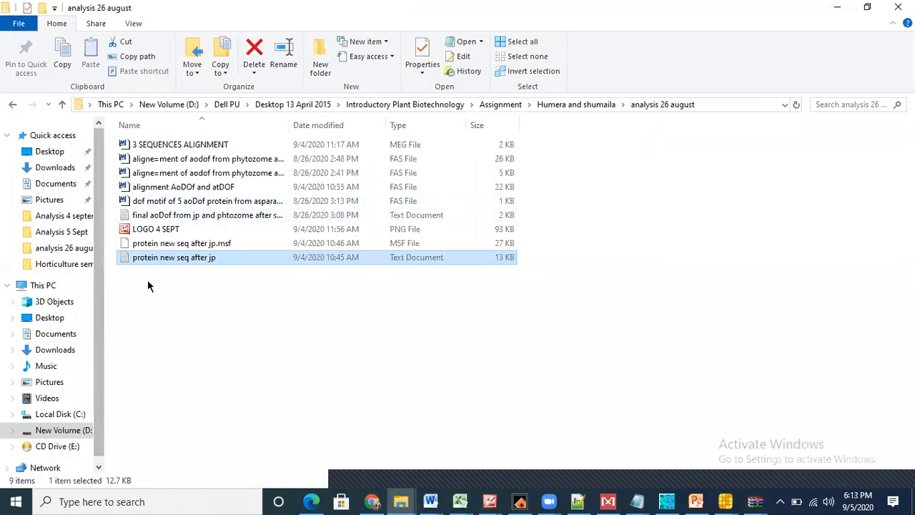
{"action": "double_click", "coordinate": [168, 259]}
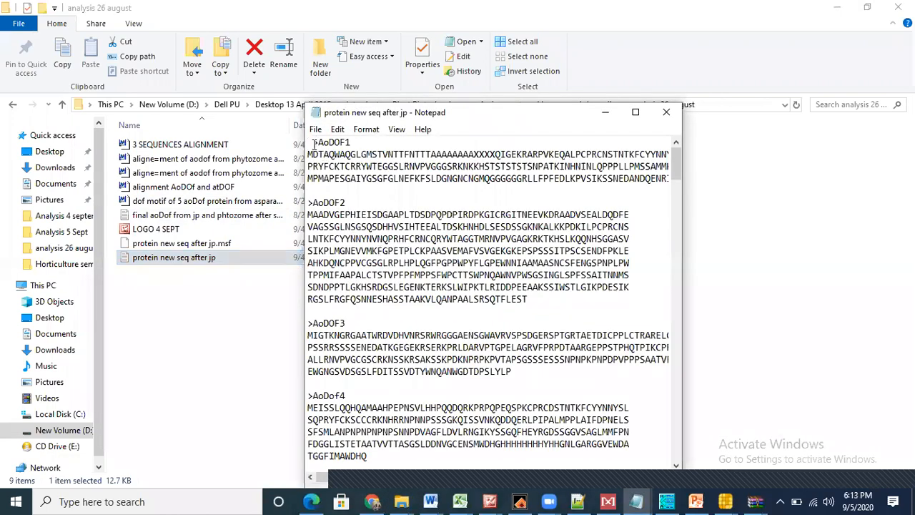
{"action": "left_click", "coordinate": [312, 143]}
{"action": "key", "text": "BackSpace"}
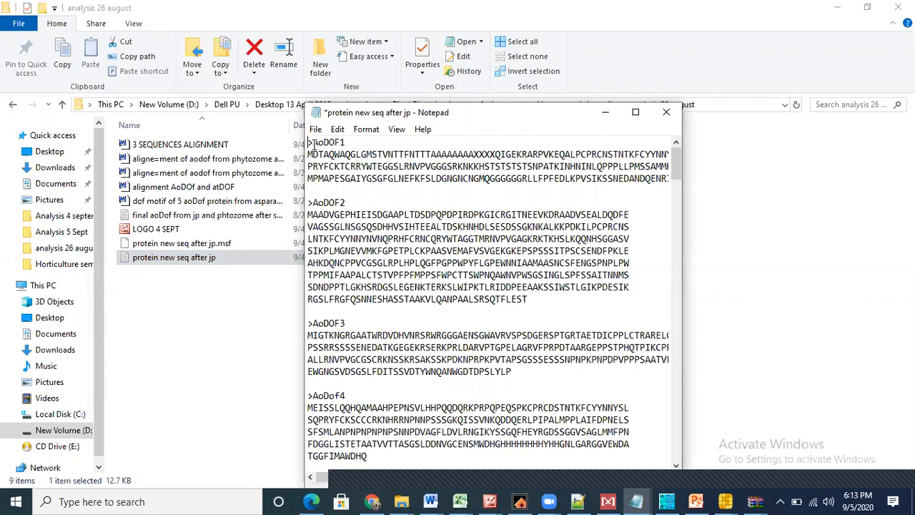
Copy the AoDOF1, AoDOF2 and AoDOF3 protein sequences from "protein new seq after jp" and minimize the file
{"action": "left_click_drag", "start_coordinate": [312, 143], "coordinate": [521, 371]}
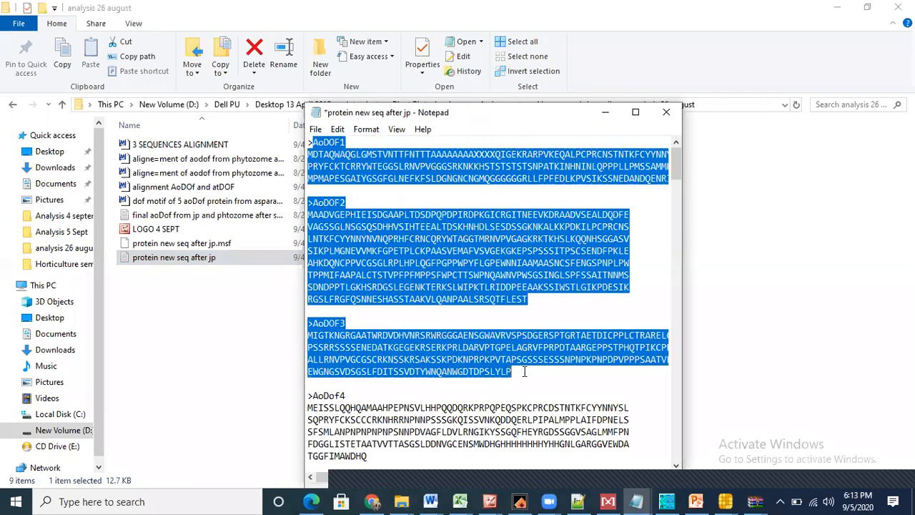
{"action": "right_click", "coordinate": [429, 286]}
{"action": "left_click", "coordinate": [470, 328]}
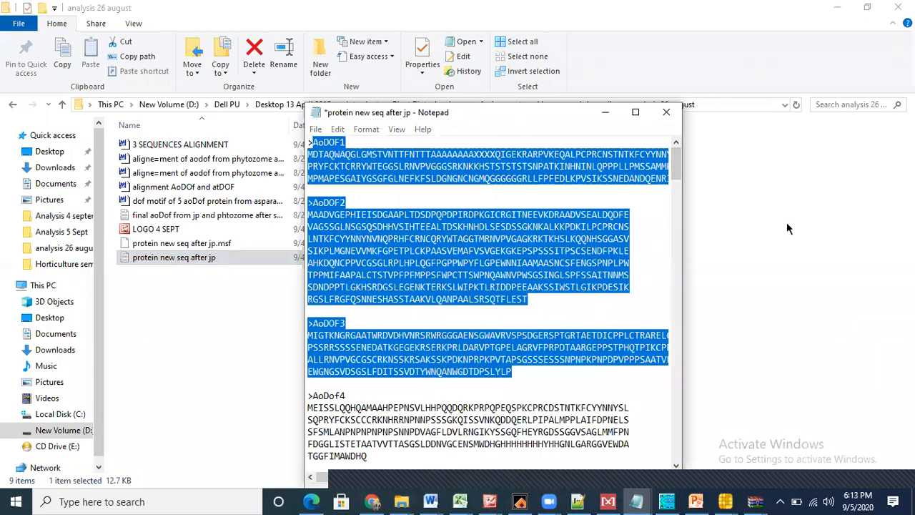
{"action": "left_click", "coordinate": [786, 227]}
{"action": "left_click", "coordinate": [838, 8]}
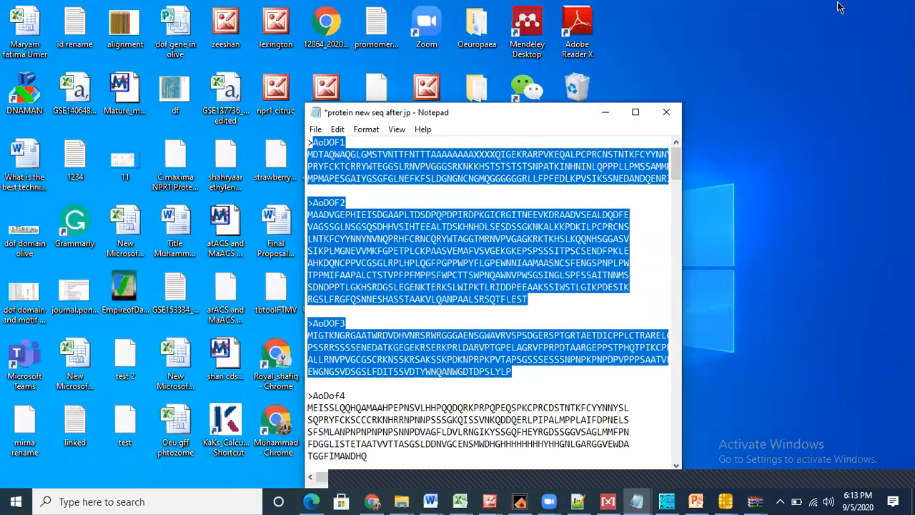
{"action": "left_click", "coordinate": [635, 112]}
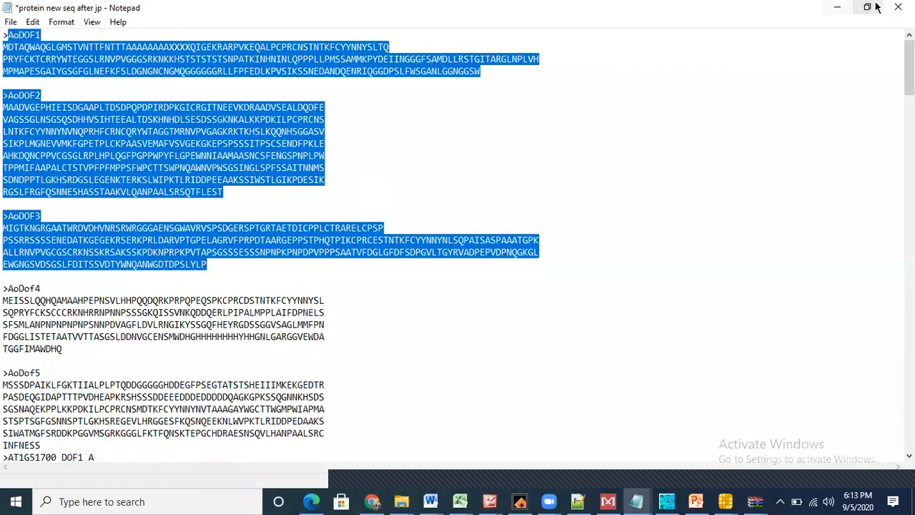
{"action": "left_click", "coordinate": [836, 7]}
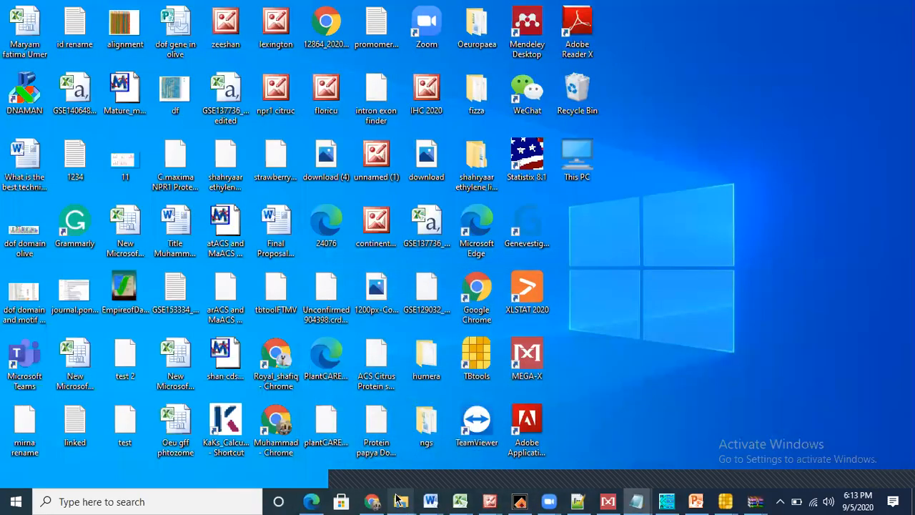
Open the "final aoDof from jp and phtozome" text file in the analysis 26 august folder, view its sequences and close it
{"action": "mouse_move", "coordinate": [401, 501]}
{"action": "left_click", "coordinate": [40, 457]}
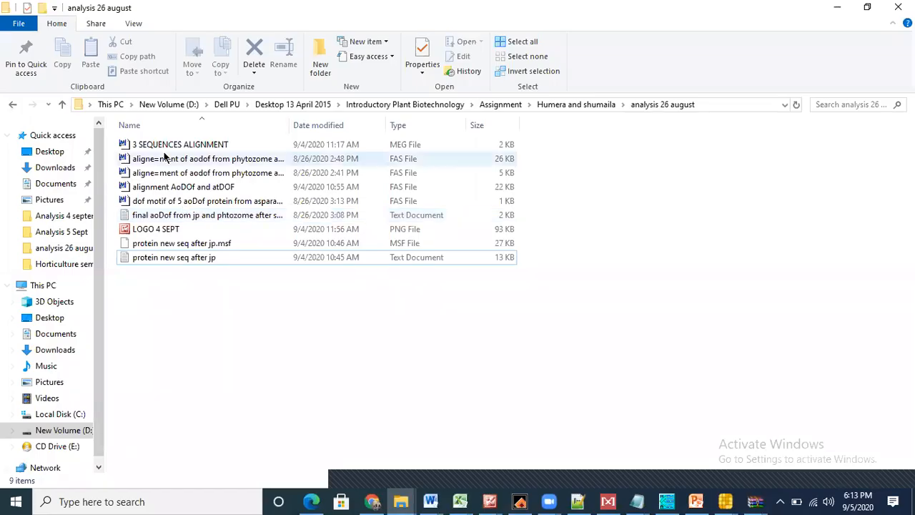
{"action": "left_click", "coordinate": [197, 217]}
{"action": "double_click", "coordinate": [196, 220]}
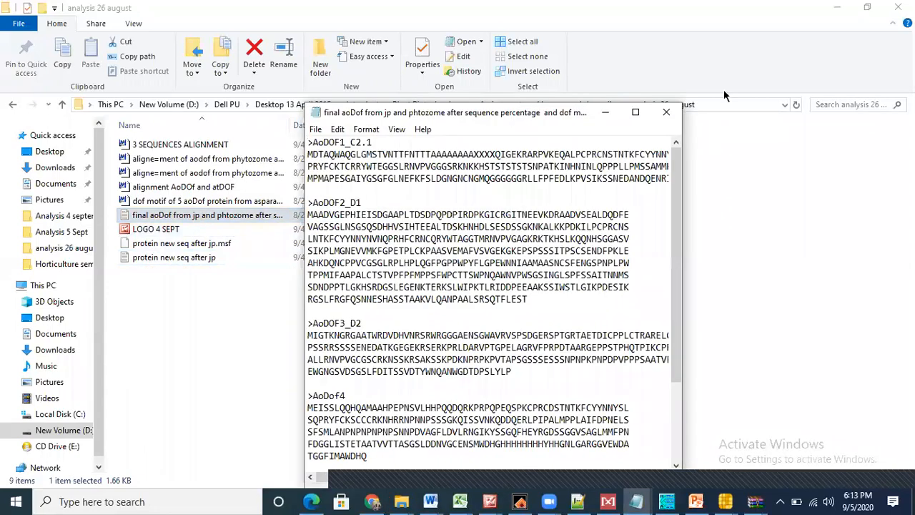
{"action": "left_click", "coordinate": [668, 114]}
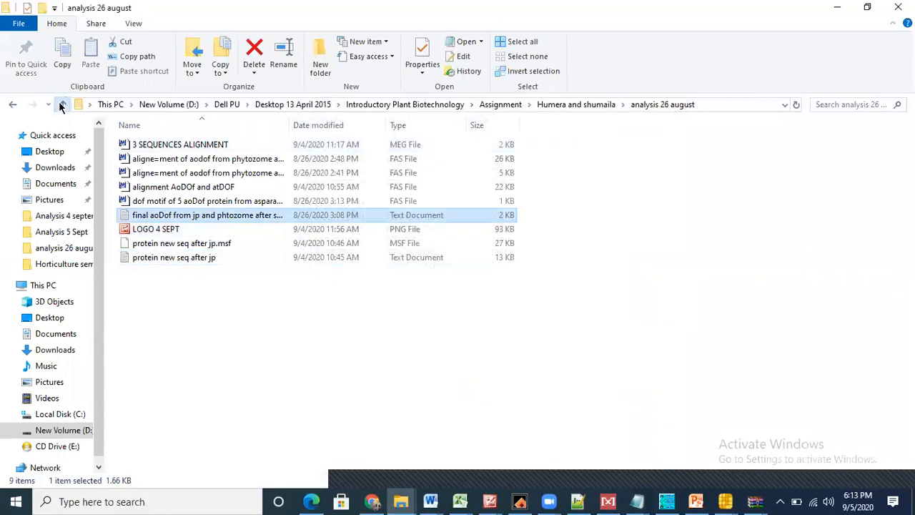
Open "dof motif of 5 aoDof protein from asparagus.fas" from the Paper 4 sept folder in Notepad++
{"action": "left_click", "coordinate": [62, 104]}
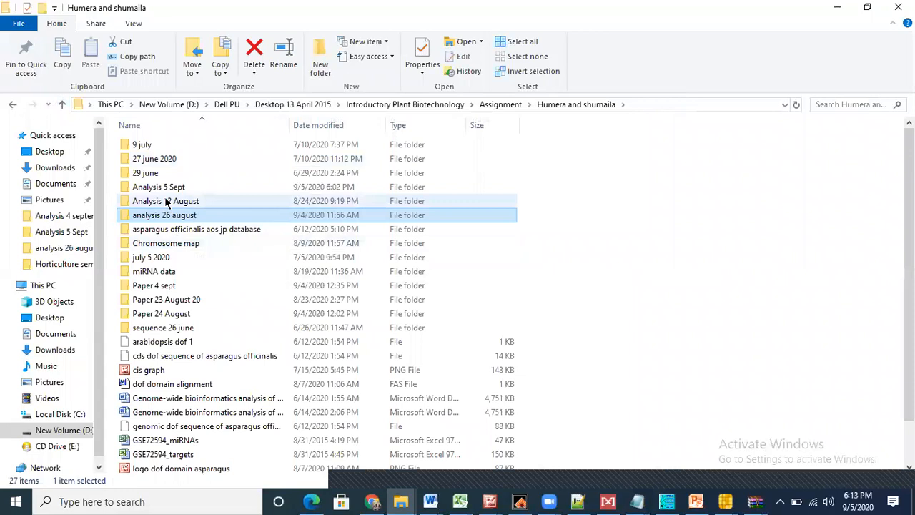
{"action": "double_click", "coordinate": [170, 286]}
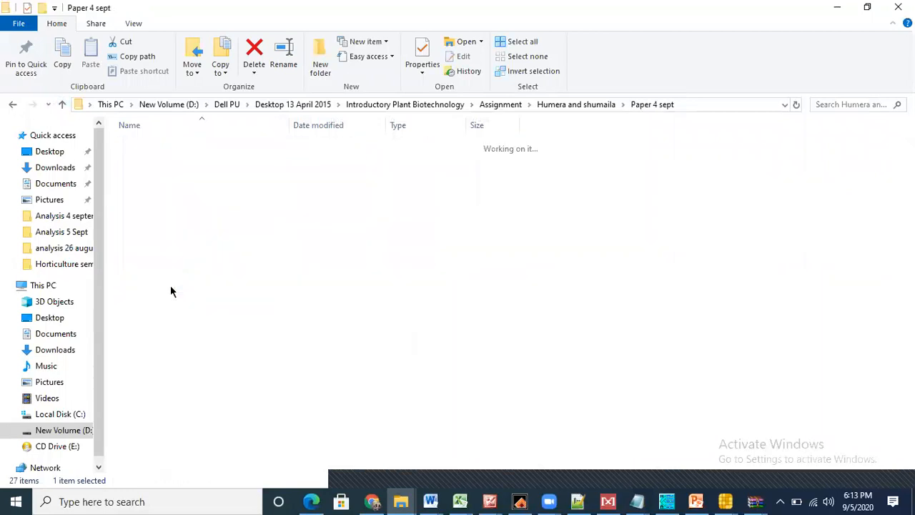
{"action": "left_click", "coordinate": [226, 149]}
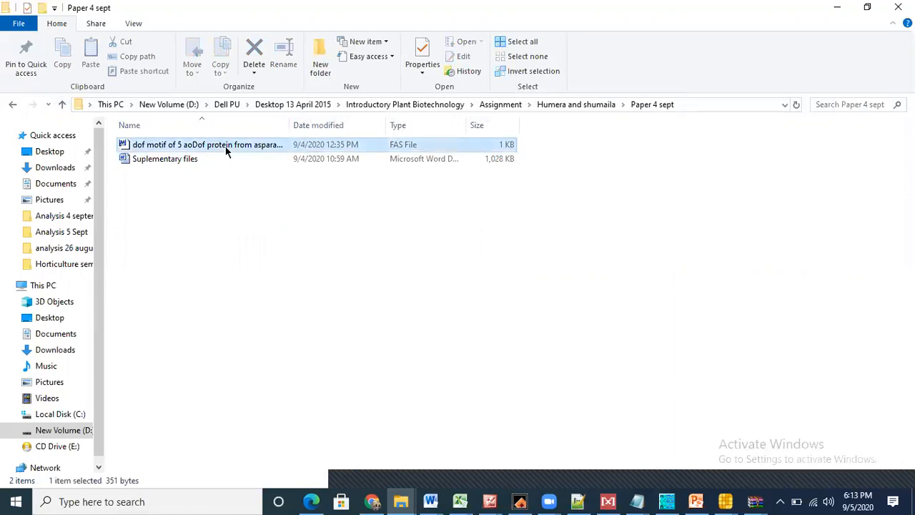
{"action": "right_click", "coordinate": [185, 149]}
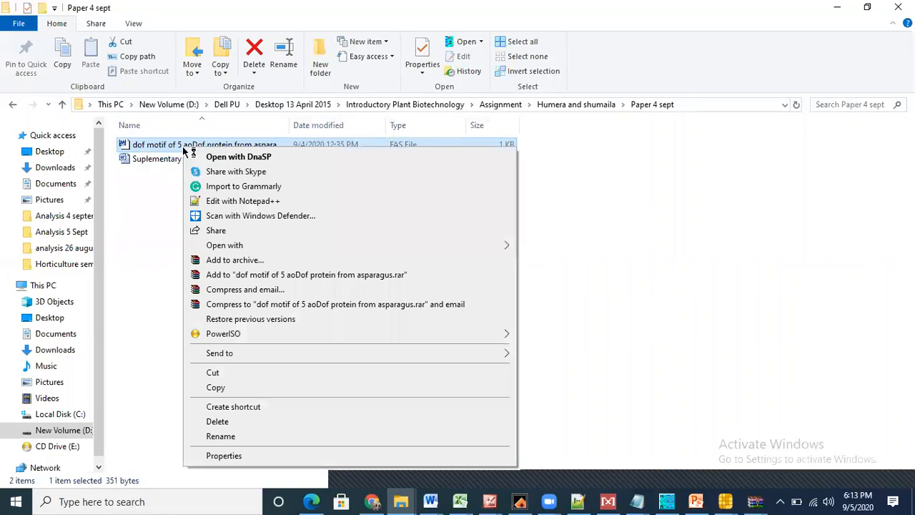
{"action": "left_click", "coordinate": [221, 201]}
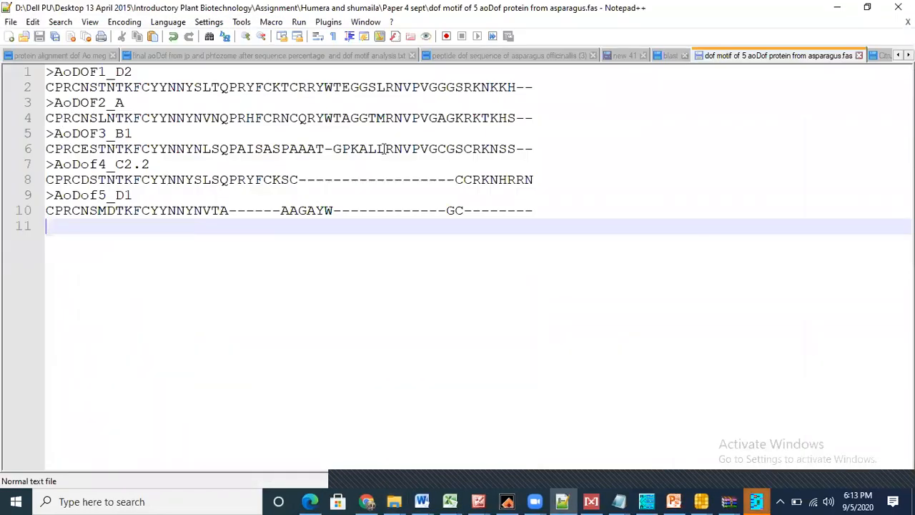
Copy the AoDOF1_D2, AoDOF2_A and AoDOF3_B1 motif sequences with their headers and minimize Notepad++
{"action": "left_click", "coordinate": [545, 149]}
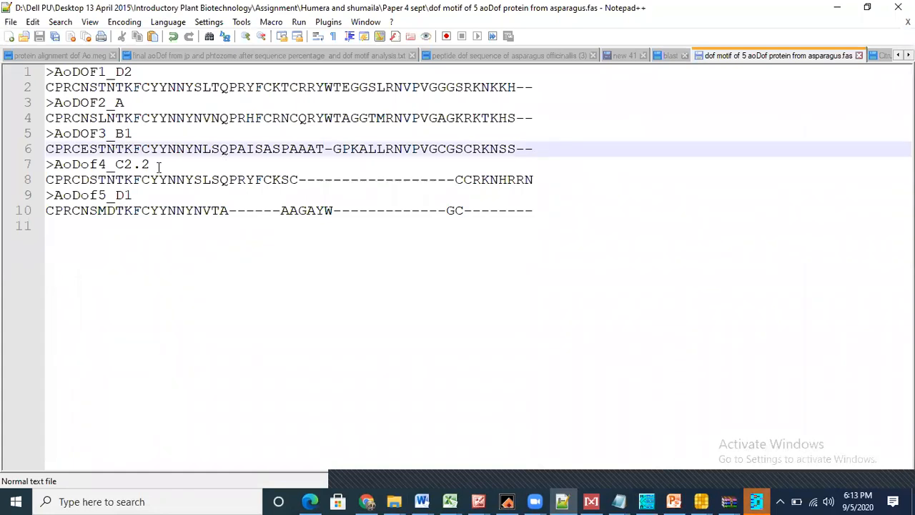
{"action": "left_click_drag", "start_coordinate": [47, 72], "coordinate": [369, 118]}
{"action": "left_click_drag", "start_coordinate": [433, 135], "coordinate": [552, 144]}
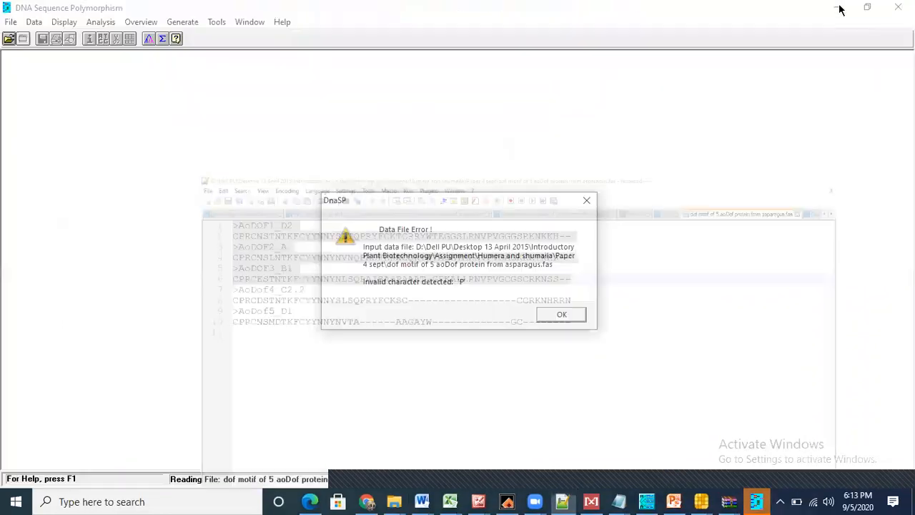
{"action": "left_click", "coordinate": [837, 7]}
Switch to TBtools and generate a SeqLogo from the three copied AoDOF motif sequences, replacing the sample sequences
{"action": "mouse_move", "coordinate": [702, 493]}
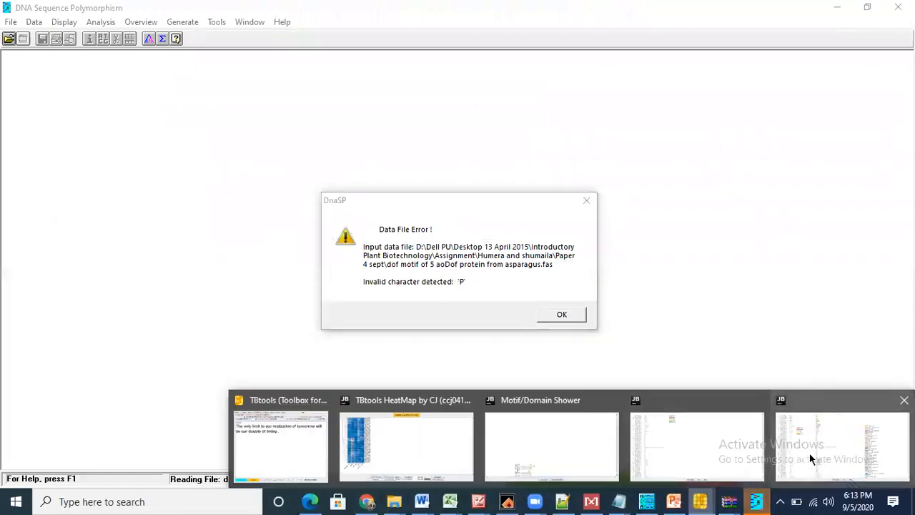
{"action": "left_click", "coordinate": [723, 453]}
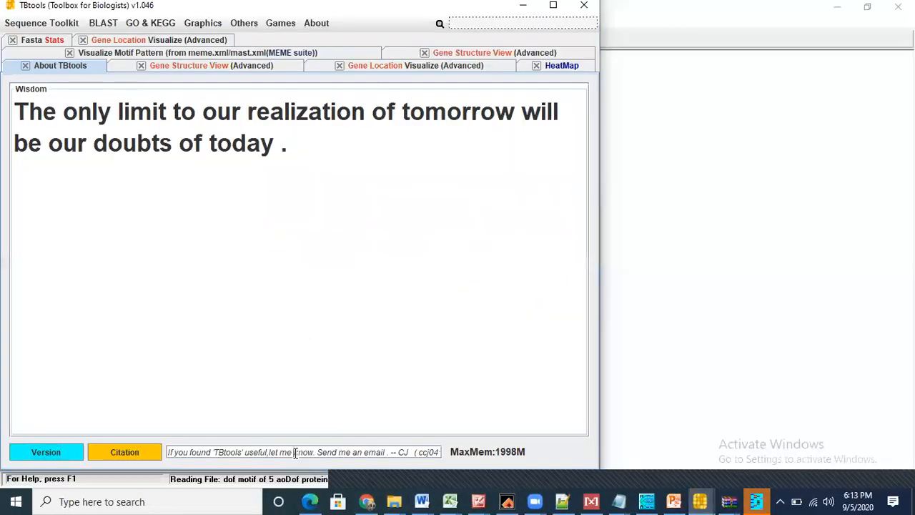
{"action": "left_click", "coordinate": [204, 24]}
{"action": "left_click", "coordinate": [203, 68]}
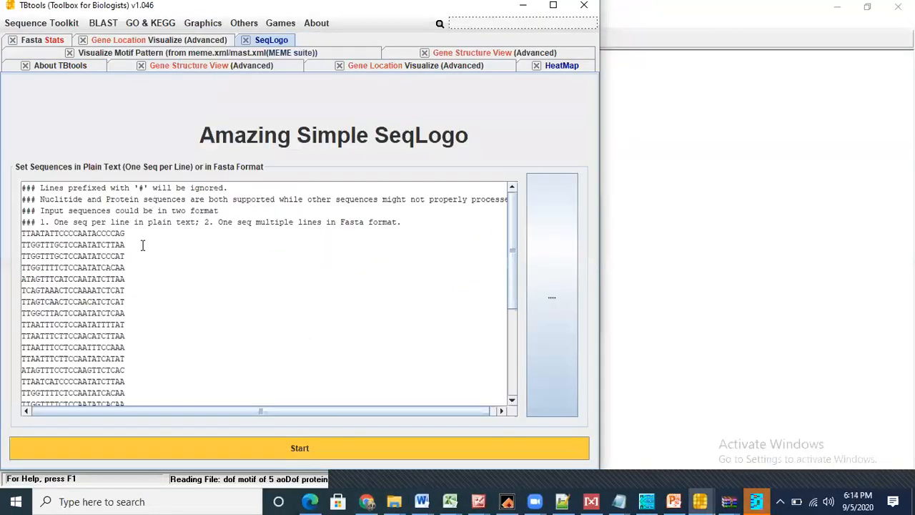
{"action": "left_click", "coordinate": [135, 270]}
{"action": "key", "text": "ctrl+a"}
{"action": "key", "text": "Delete"}
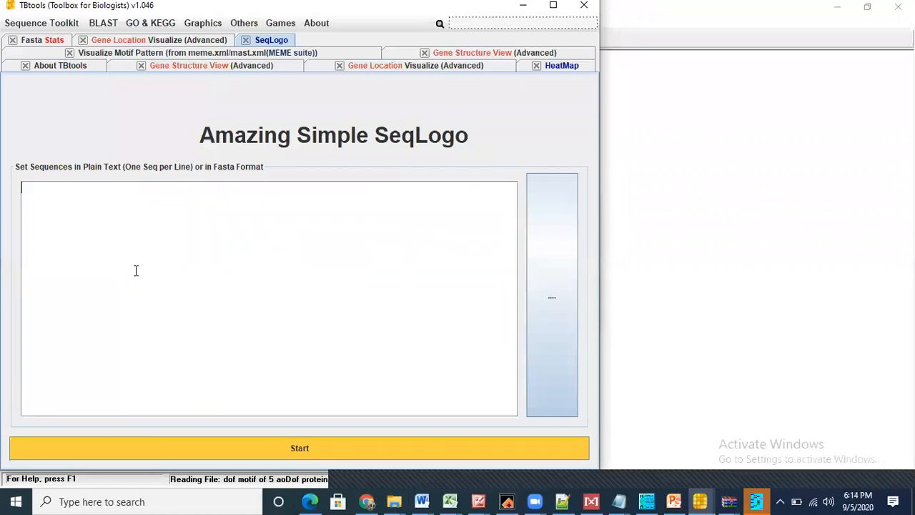
{"action": "key", "text": "ctrl+v"}
{"action": "left_click", "coordinate": [189, 446]}
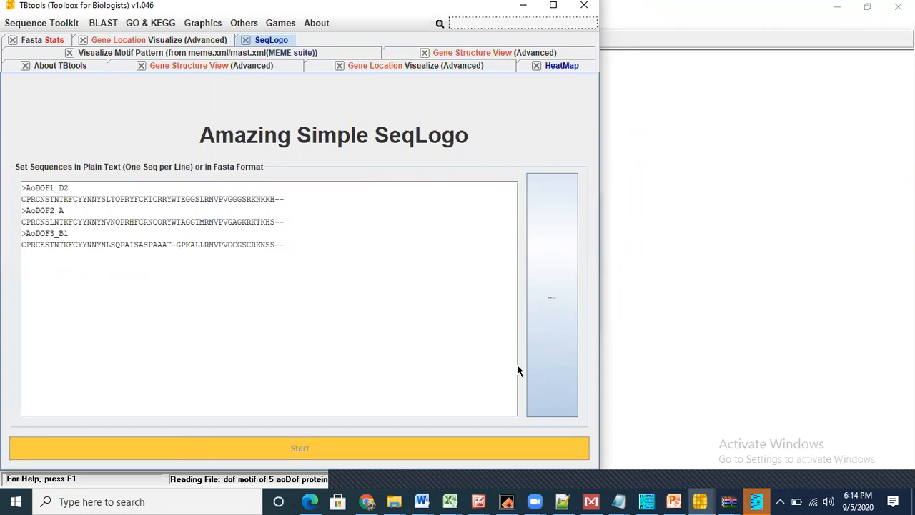
Bring up the generated sequence logo, enable UseStartPos with start position 1, and view the logo through to its end
{"action": "right_click", "coordinate": [755, 500]}
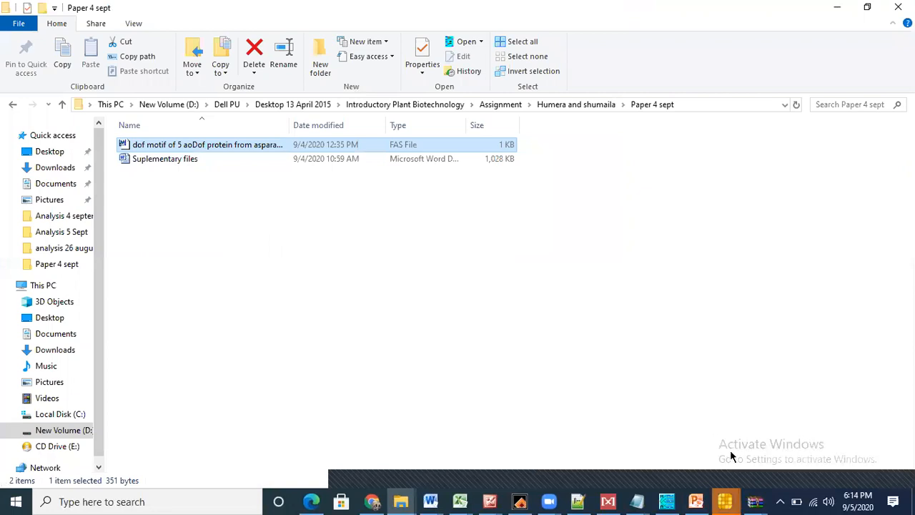
{"action": "mouse_move", "coordinate": [725, 500]}
{"action": "left_click", "coordinate": [814, 463]}
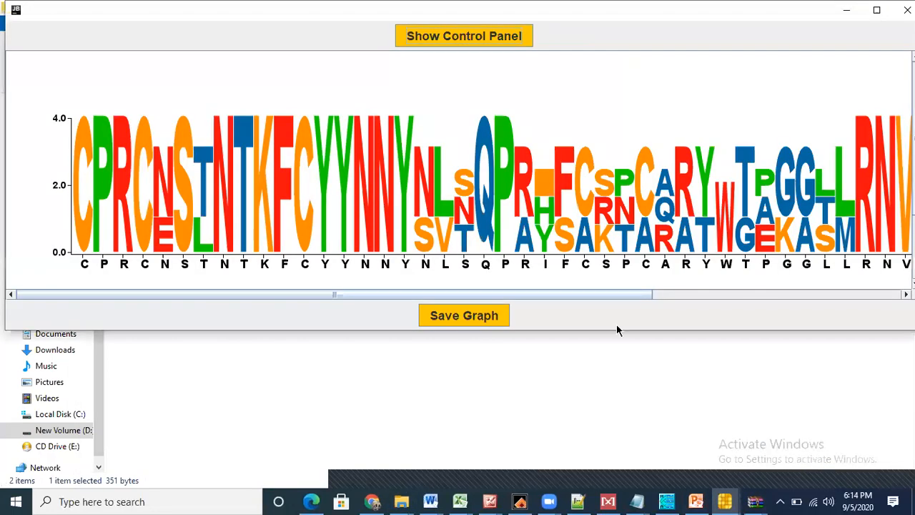
{"action": "left_click", "coordinate": [492, 34]}
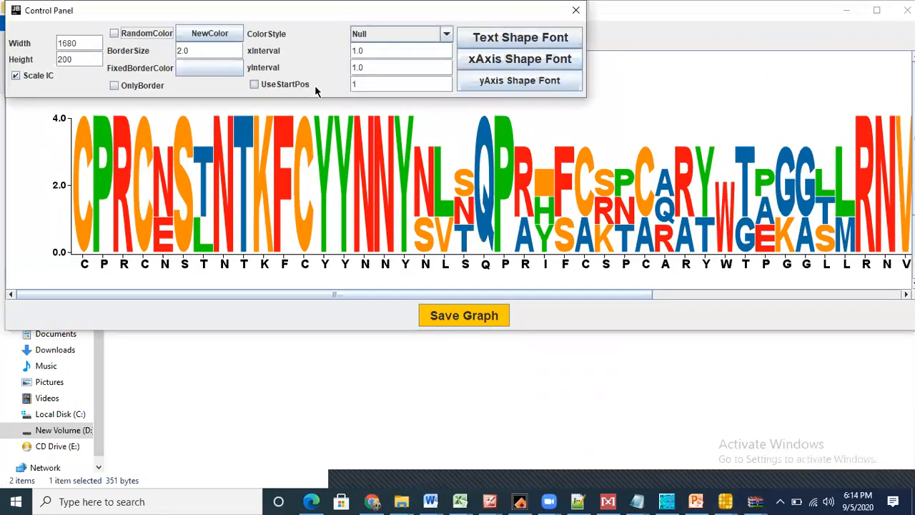
{"action": "left_click", "coordinate": [255, 84]}
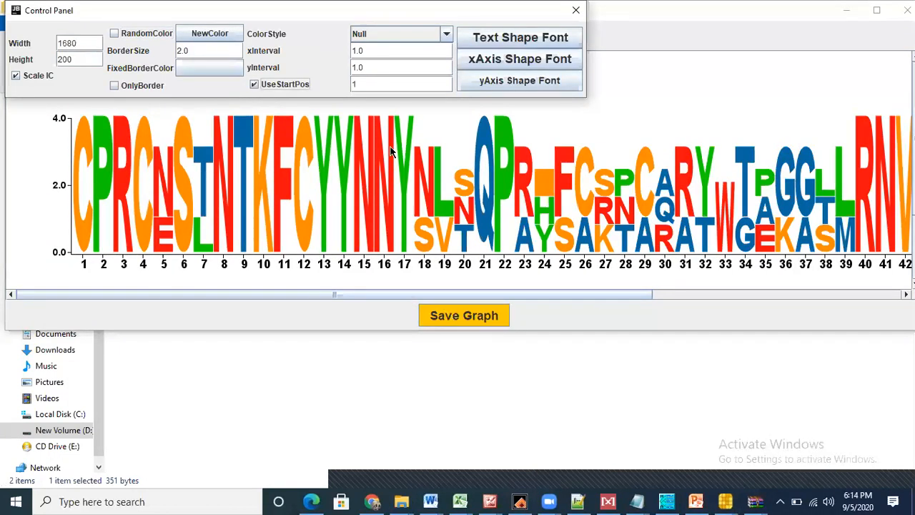
{"action": "left_click", "coordinate": [578, 10]}
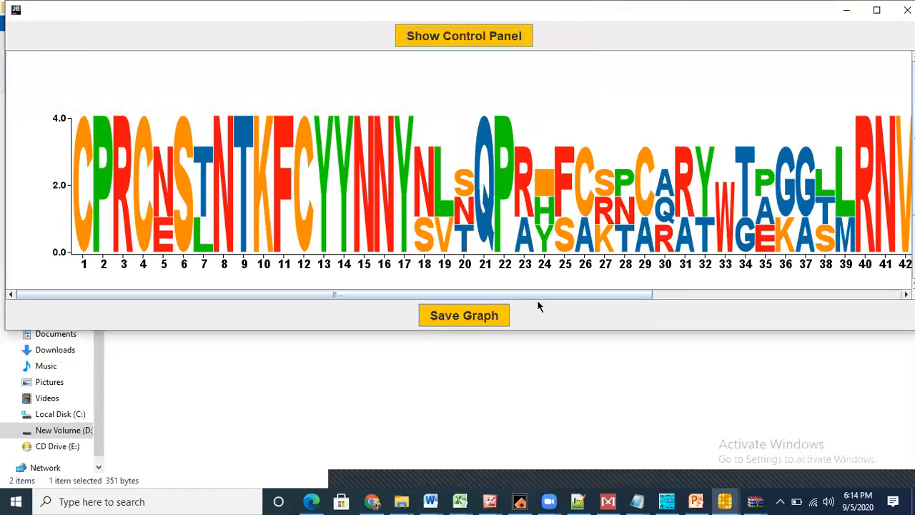
{"action": "left_click_drag", "start_coordinate": [563, 293], "coordinate": [814, 292]}
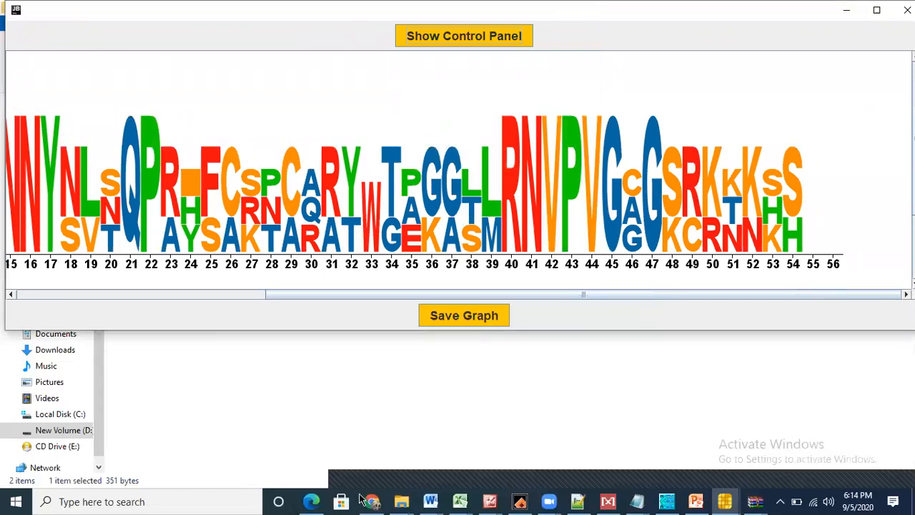
Switch to MEGA, create a new protein alignment and paste the three copied AoDOF motif sequences into it
{"action": "mouse_move", "coordinate": [710, 498]}
{"action": "mouse_move", "coordinate": [675, 499]}
{"action": "left_click", "coordinate": [607, 501]}
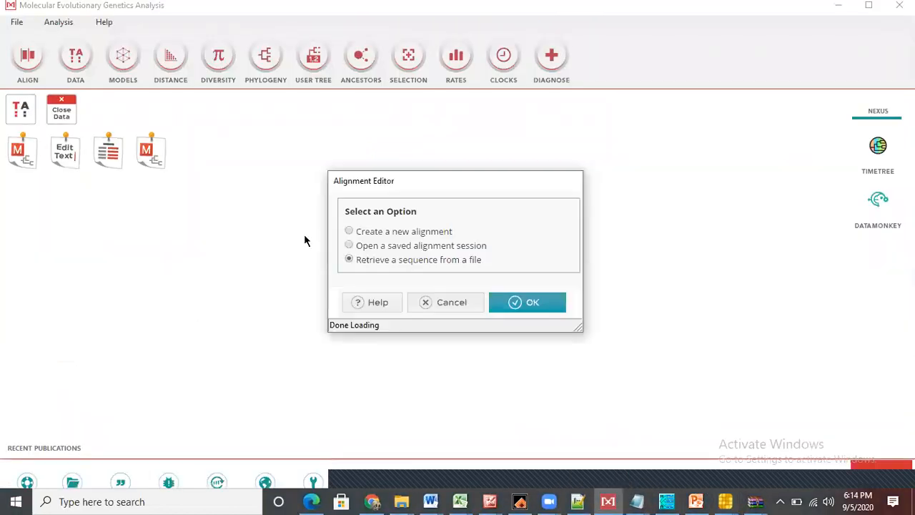
{"action": "left_click", "coordinate": [356, 232]}
{"action": "left_click", "coordinate": [510, 303]}
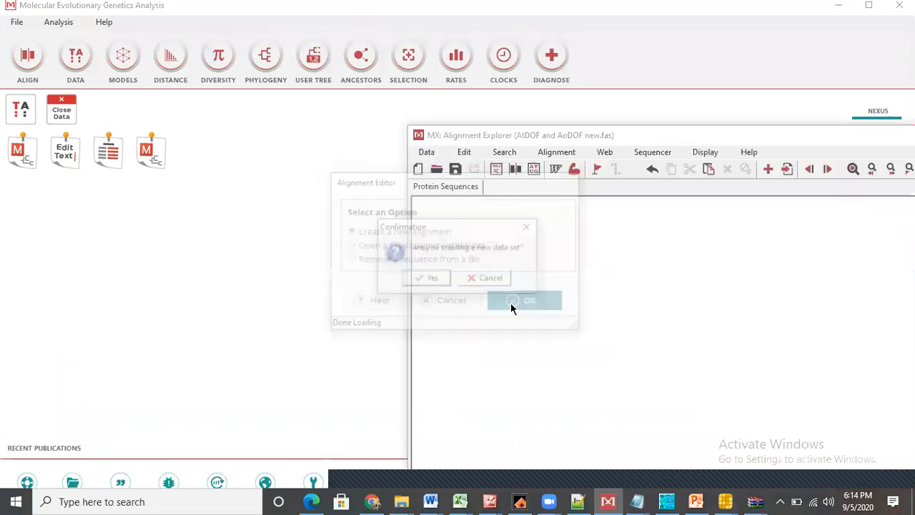
{"action": "left_click", "coordinate": [432, 279]}
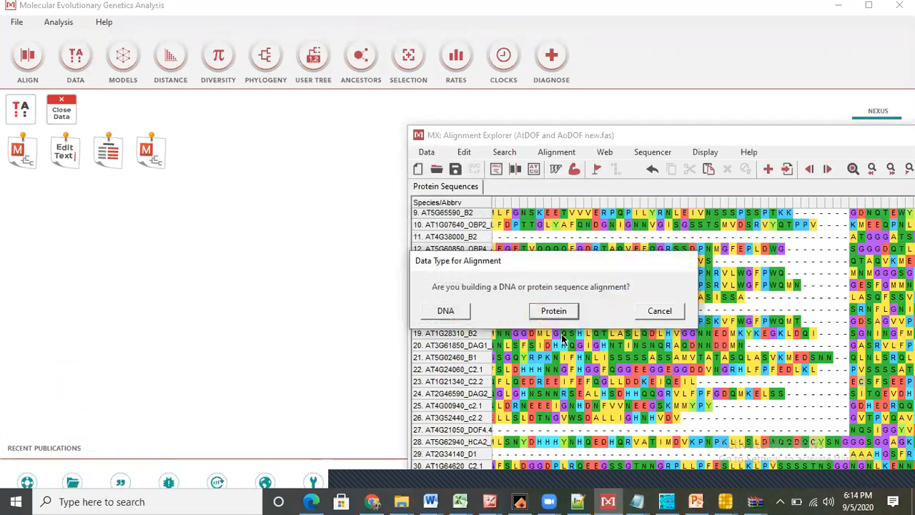
{"action": "left_click", "coordinate": [556, 311]}
{"action": "double_click", "coordinate": [573, 133]}
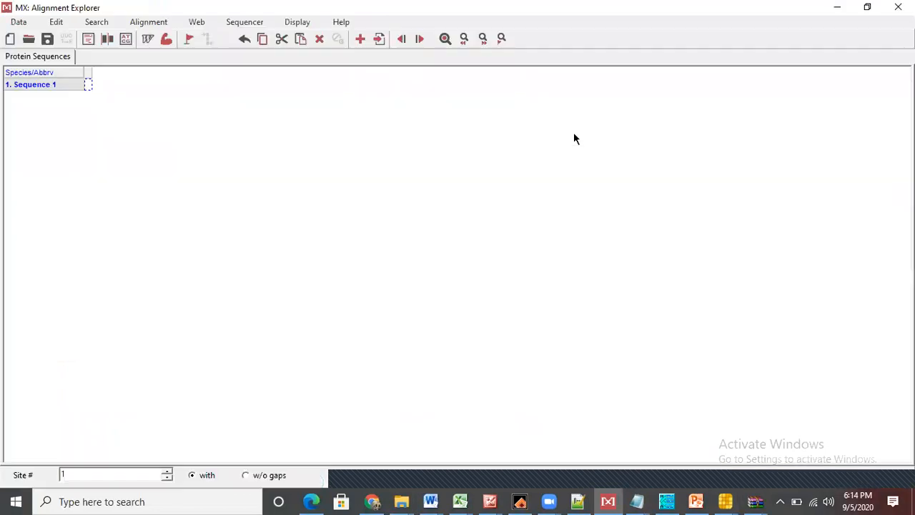
{"action": "key", "text": "ctrl+v"}
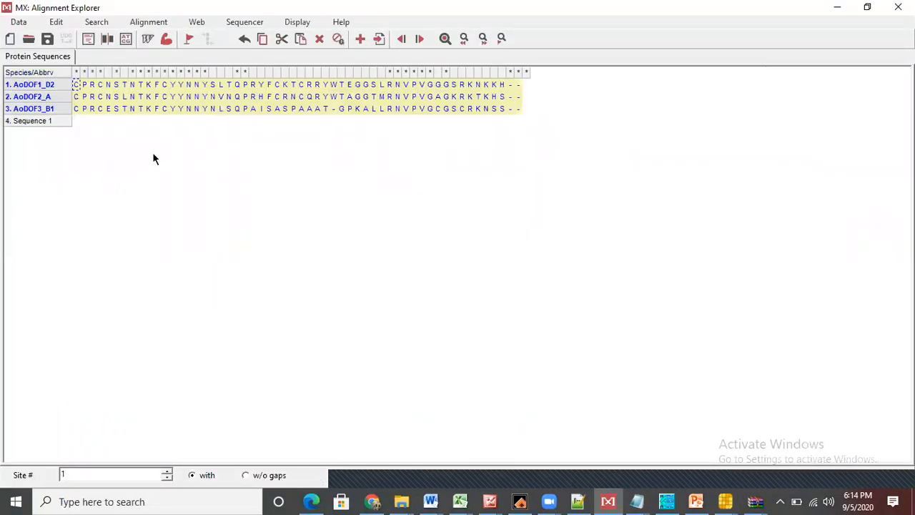
Align the three AoDOF motif sequences by MUSCLE with the offered settings
{"action": "left_click", "coordinate": [150, 22]}
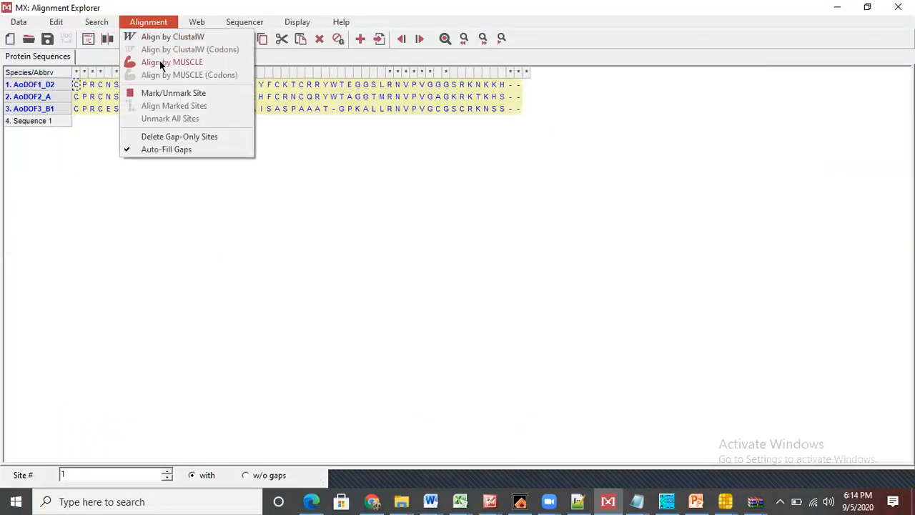
{"action": "left_click", "coordinate": [159, 62]}
{"action": "left_click", "coordinate": [681, 375]}
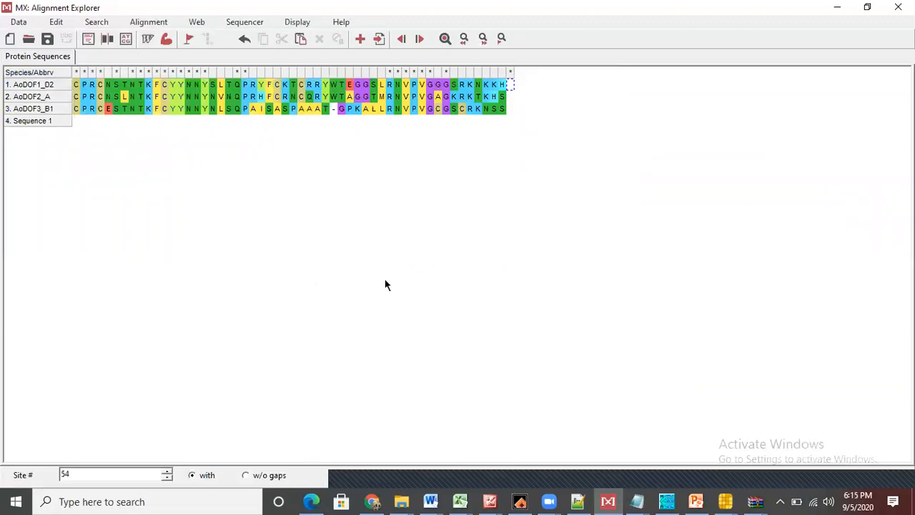
Start exporting the alignment in FASTA format to the Analysis 5 Sept folder, with AtDOF and AoDOF new as the base file name
{"action": "left_click", "coordinate": [17, 22]}
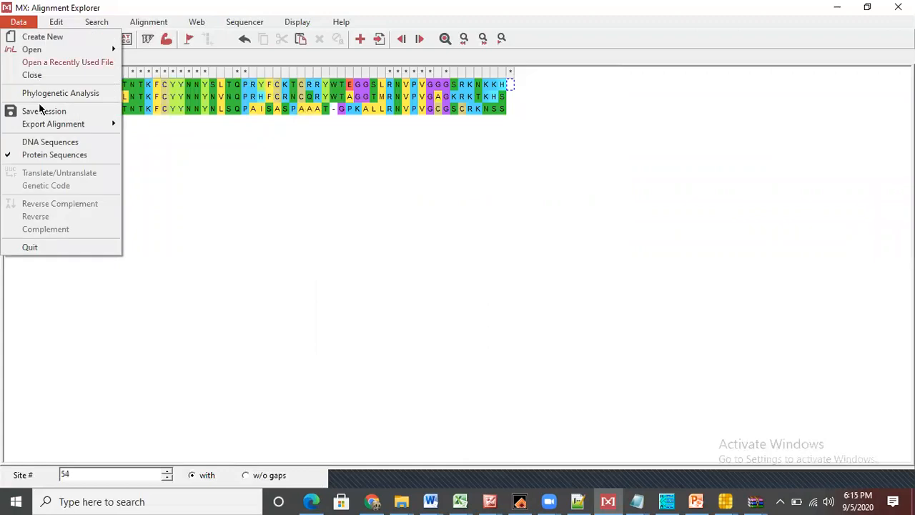
{"action": "mouse_move", "coordinate": [58, 125]}
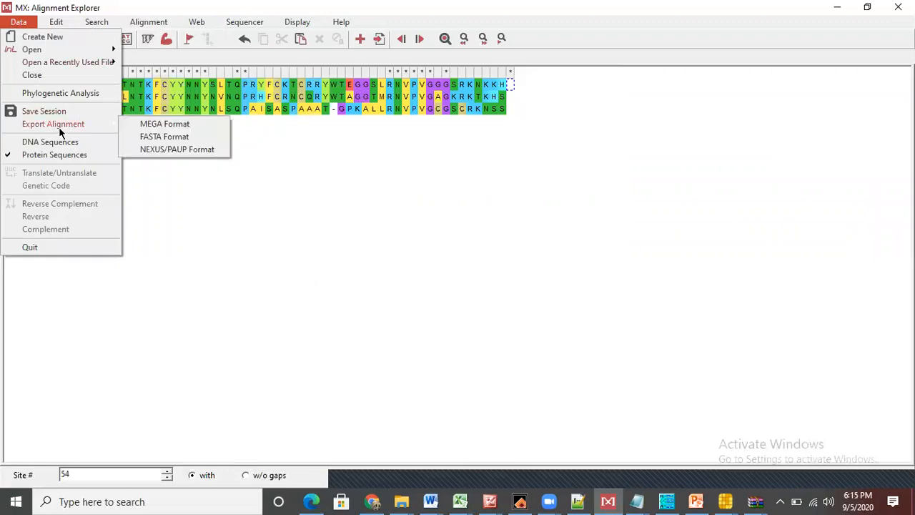
{"action": "left_click", "coordinate": [171, 138]}
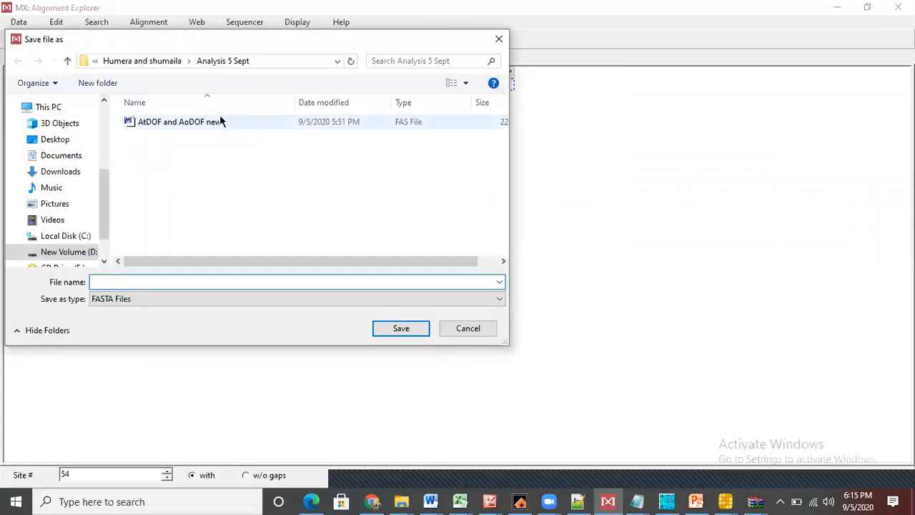
{"action": "left_click", "coordinate": [218, 121]}
{"action": "left_click", "coordinate": [186, 281]}
{"action": "double_click", "coordinate": [186, 281]}
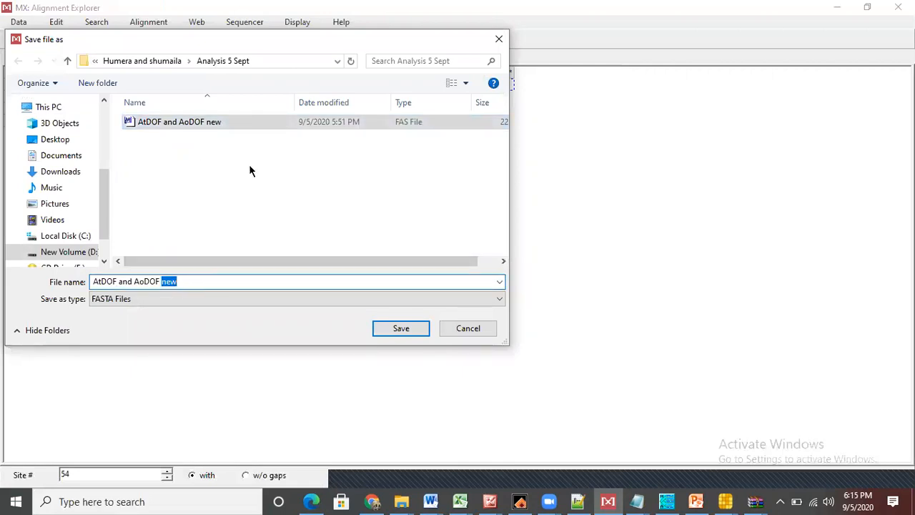
{"action": "left_click", "coordinate": [188, 123]}
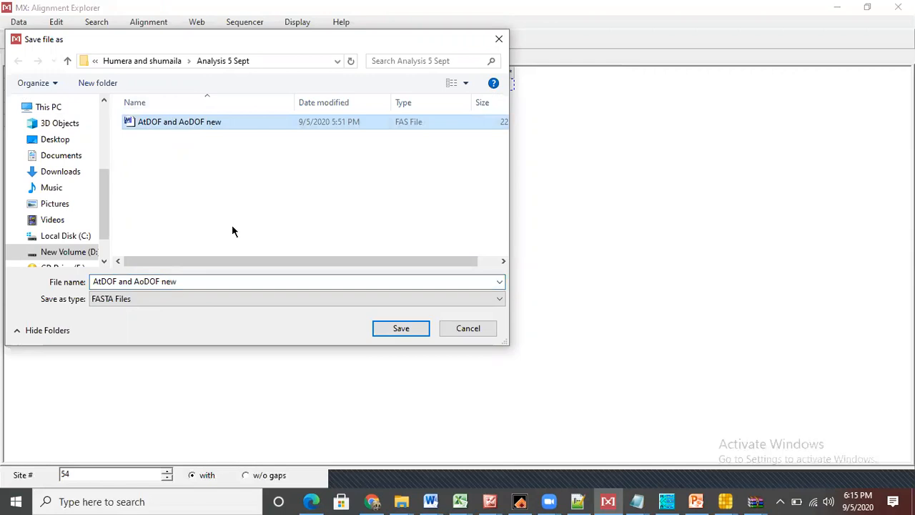
{"action": "left_click", "coordinate": [198, 282]}
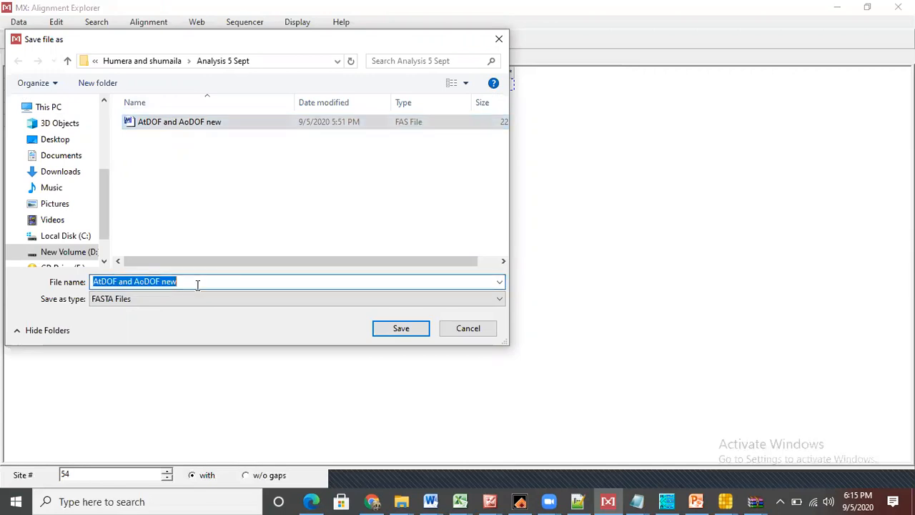
{"action": "left_click", "coordinate": [67, 62]}
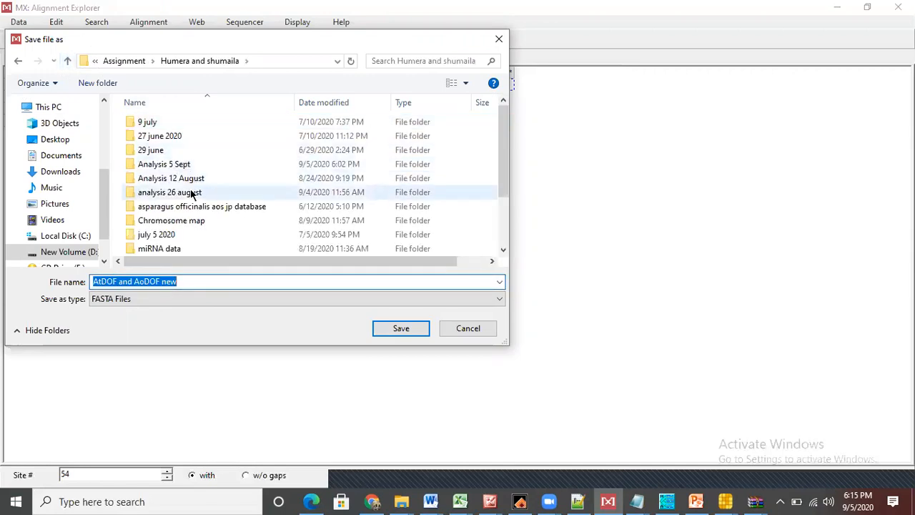
{"action": "double_click", "coordinate": [184, 164]}
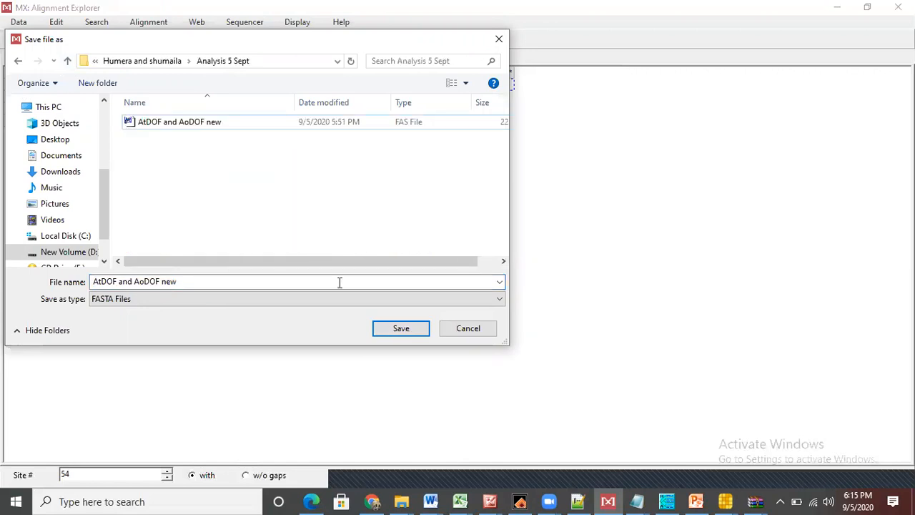
Change the export's file name to AtDOF and AoDOF dof motif and save the FASTA file
{"action": "left_click", "coordinate": [256, 283]}
{"action": "double_click", "coordinate": [255, 283]}
{"action": "left_click", "coordinate": [255, 283]}
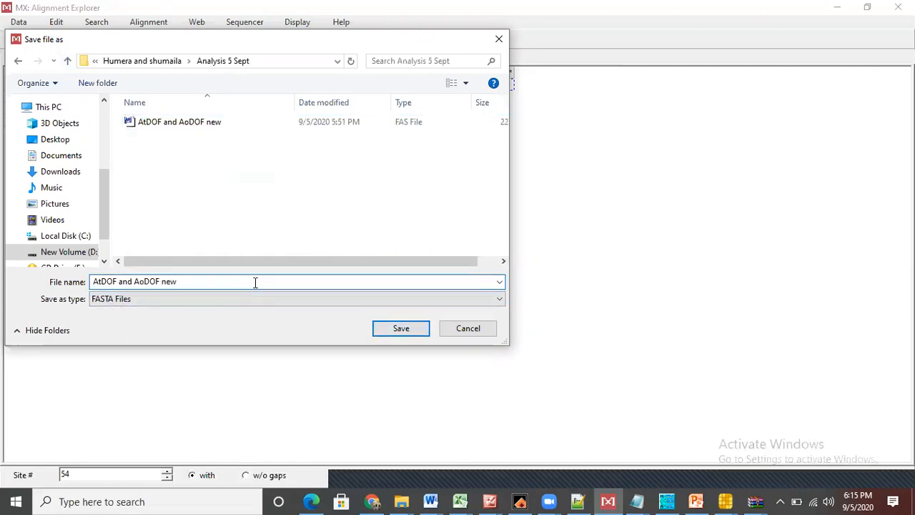
{"action": "key", "text": "BackSpace"}
{"action": "key", "text": "BackSpace"}
{"action": "key", "text": "BackSpace"}
{"action": "key", "text": "BackSpace"}
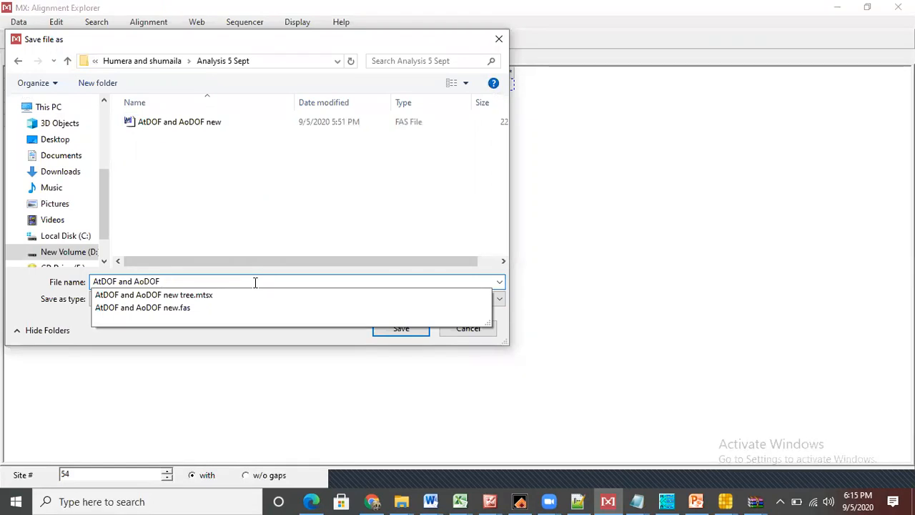
{"action": "type", "text": "d"}
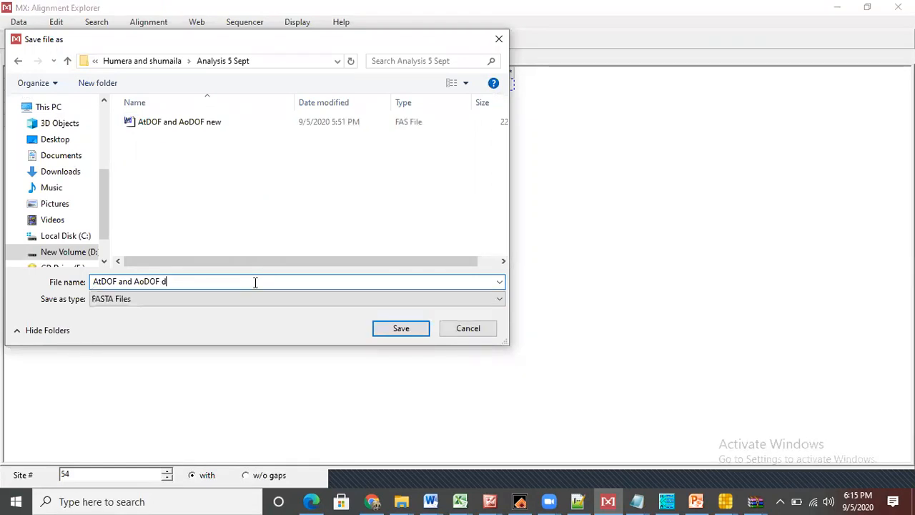
{"action": "type", "text": "of motif"}
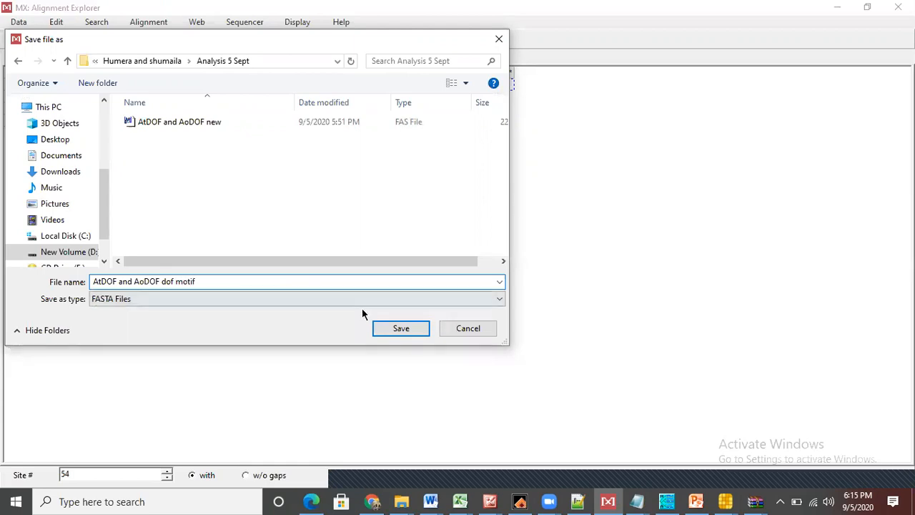
{"action": "left_click", "coordinate": [400, 328]}
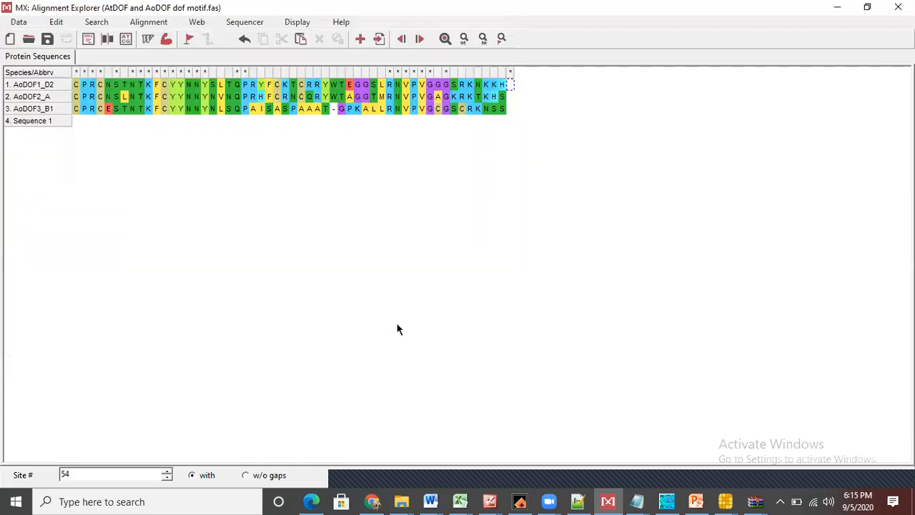
Switch to File Explorer and go to the Analysis 5 Sept folder
{"action": "left_click", "coordinate": [836, 7]}
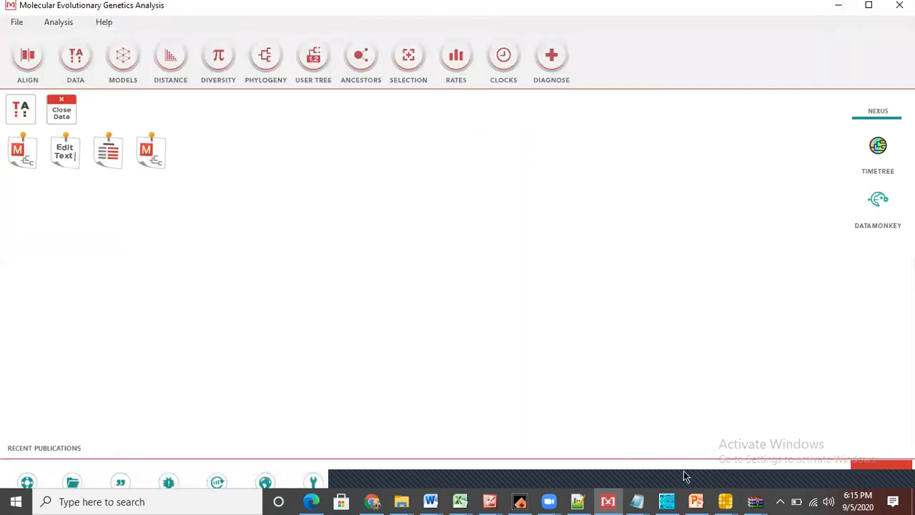
{"action": "left_click", "coordinate": [401, 501]}
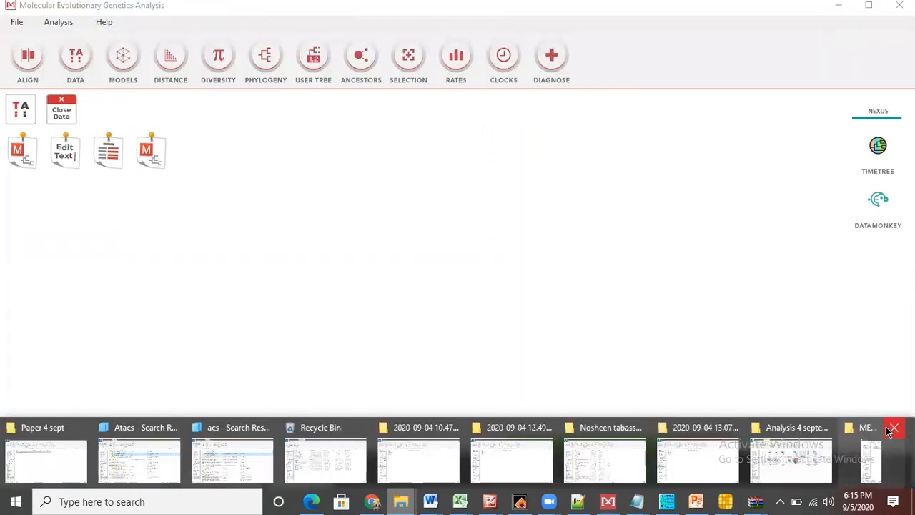
{"action": "left_click", "coordinate": [795, 427]}
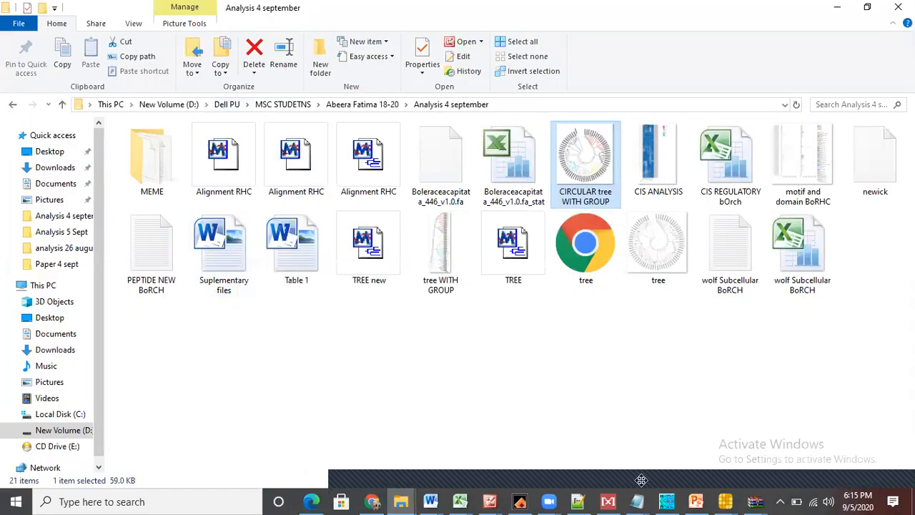
{"action": "mouse_move", "coordinate": [410, 498]}
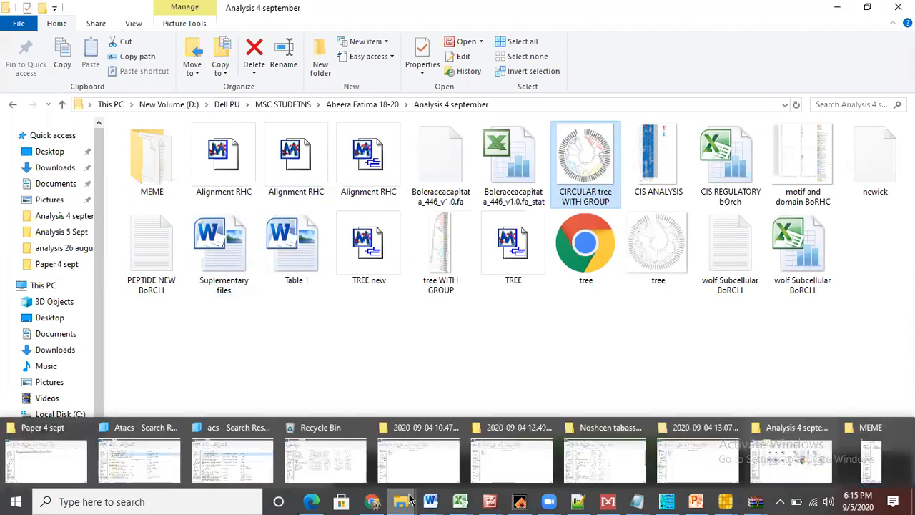
{"action": "left_click", "coordinate": [29, 465]}
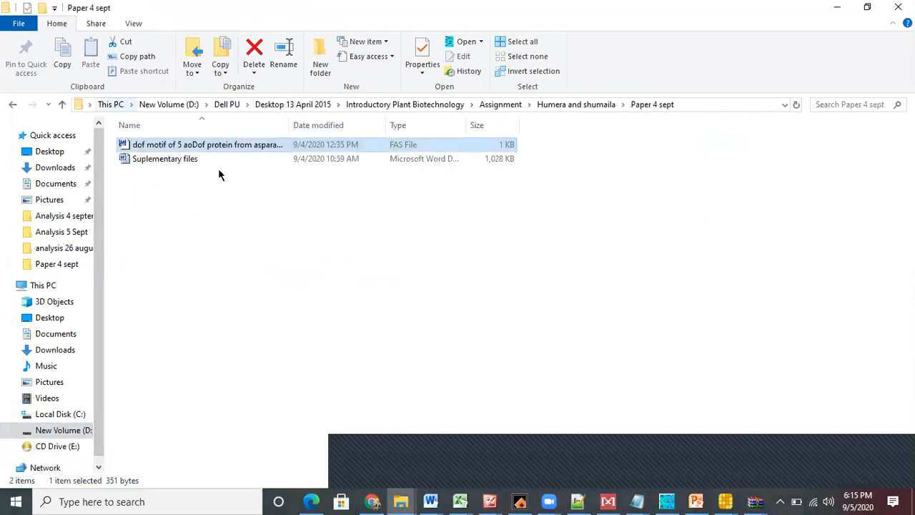
{"action": "left_click", "coordinate": [62, 107]}
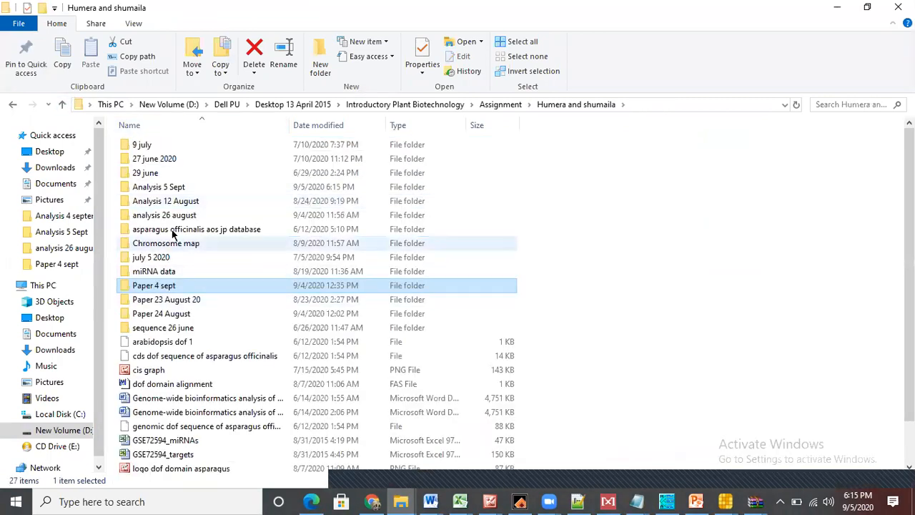
{"action": "double_click", "coordinate": [184, 188]}
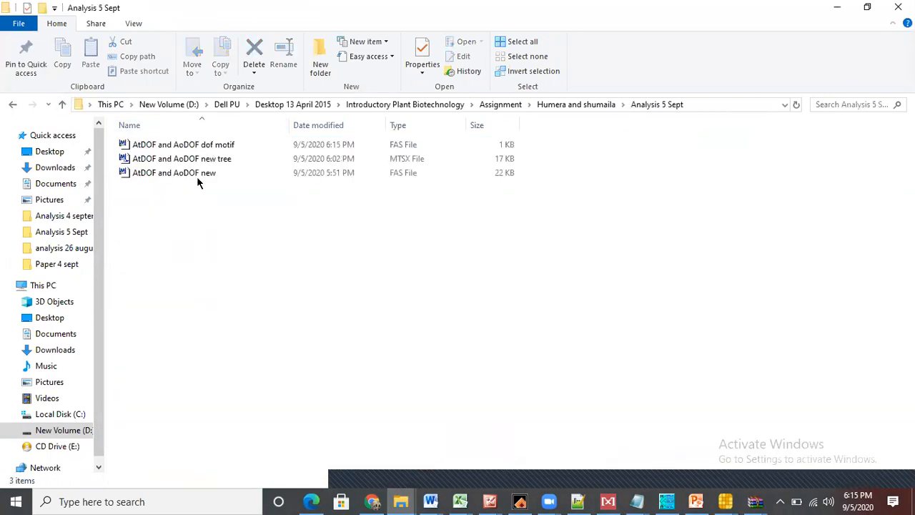
Open the AtDOF and AoDOF dof motif file in Notepad++ and copy the three aligned AoDOF sequences, leaving out the empty Sequence 1
{"action": "right_click", "coordinate": [216, 145]}
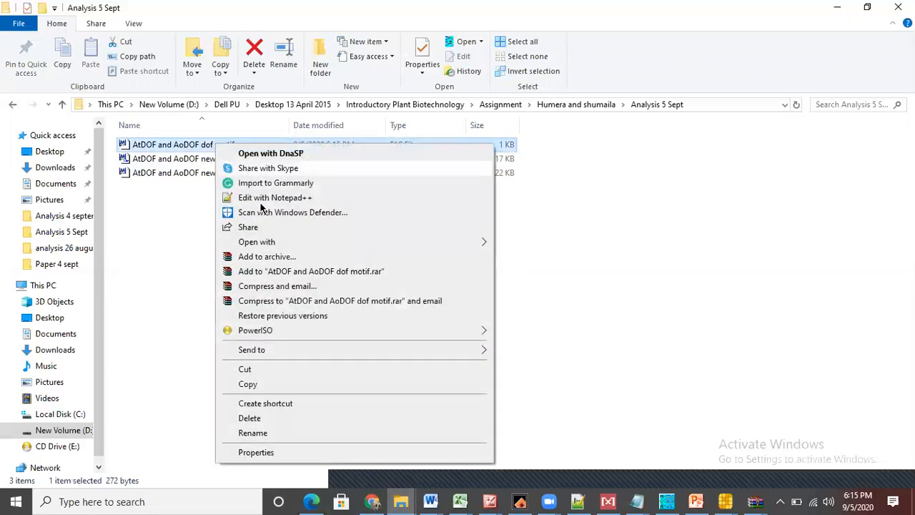
{"action": "left_click", "coordinate": [250, 200]}
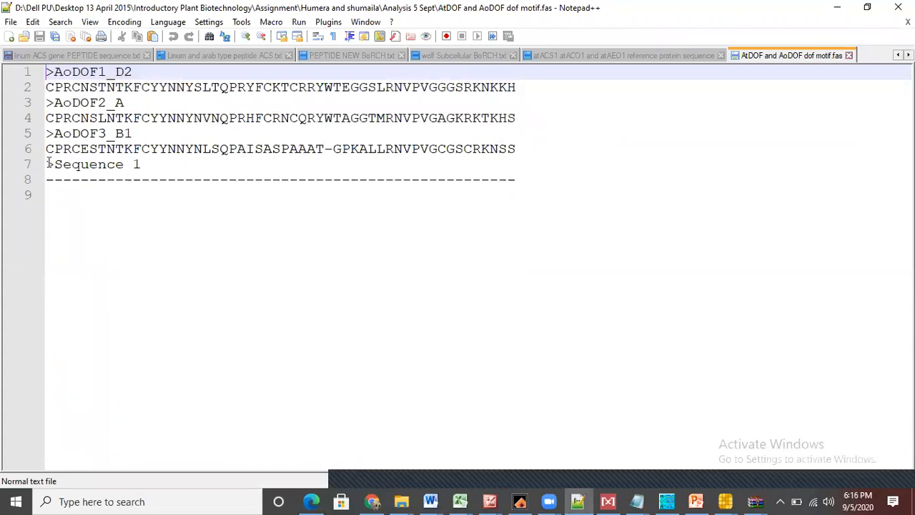
{"action": "left_click_drag", "start_coordinate": [522, 149], "coordinate": [542, 148]}
{"action": "key", "text": "ctrl+c"}
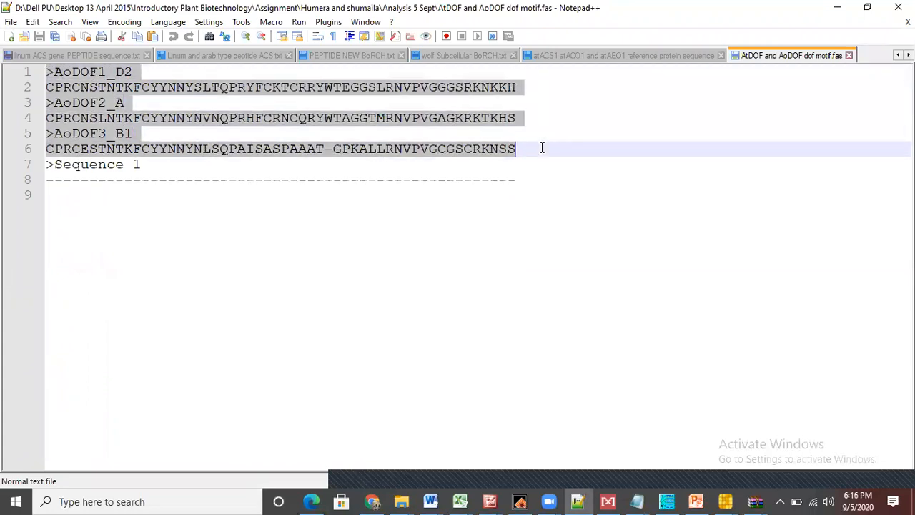
{"action": "left_click", "coordinate": [836, 7]}
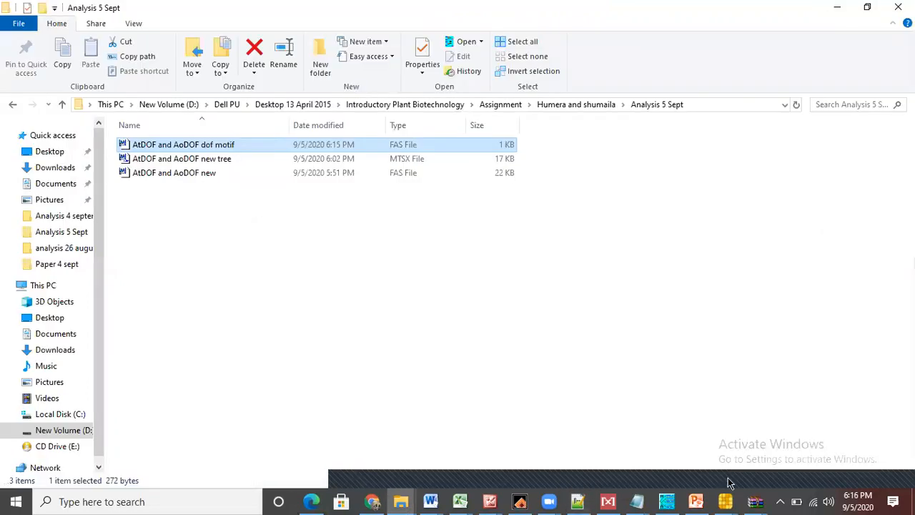
Switch to TBtools and close the previous AoDOF sequence logo
{"action": "mouse_move", "coordinate": [724, 501]}
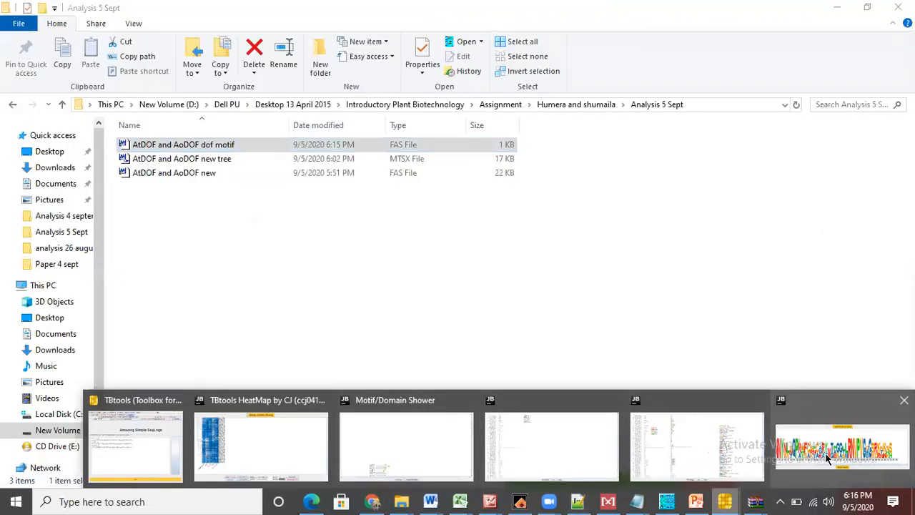
{"action": "left_click", "coordinate": [827, 458]}
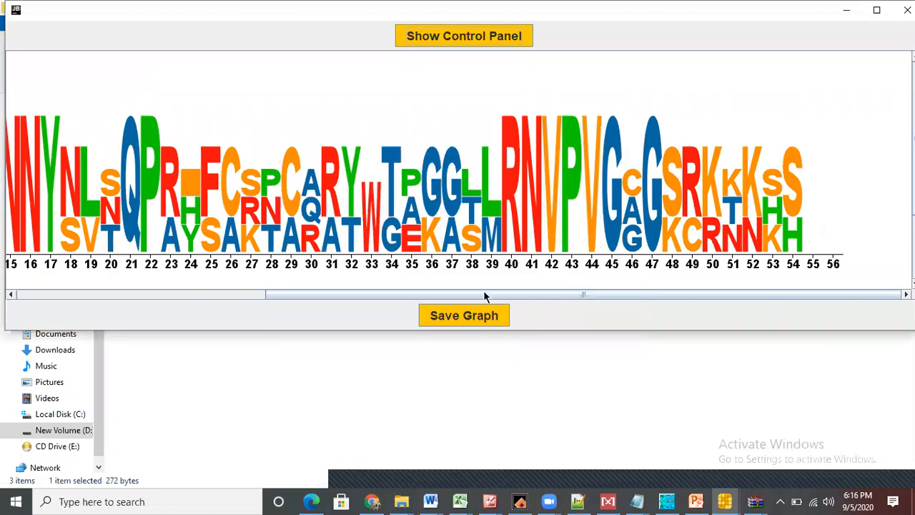
{"action": "left_click", "coordinate": [907, 9]}
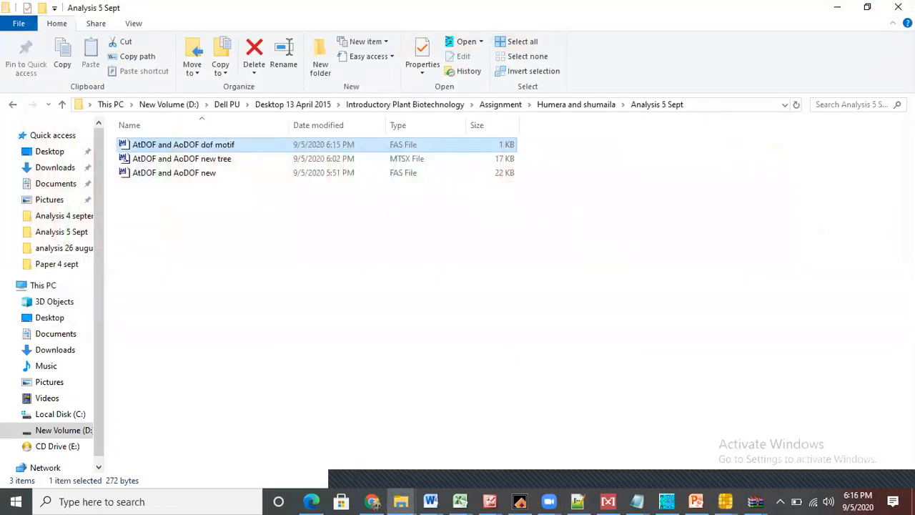
Replace the sequences in the SeqLogo tool with the three copied aligned AoDOF sequences and generate the logo
{"action": "mouse_move", "coordinate": [724, 500]}
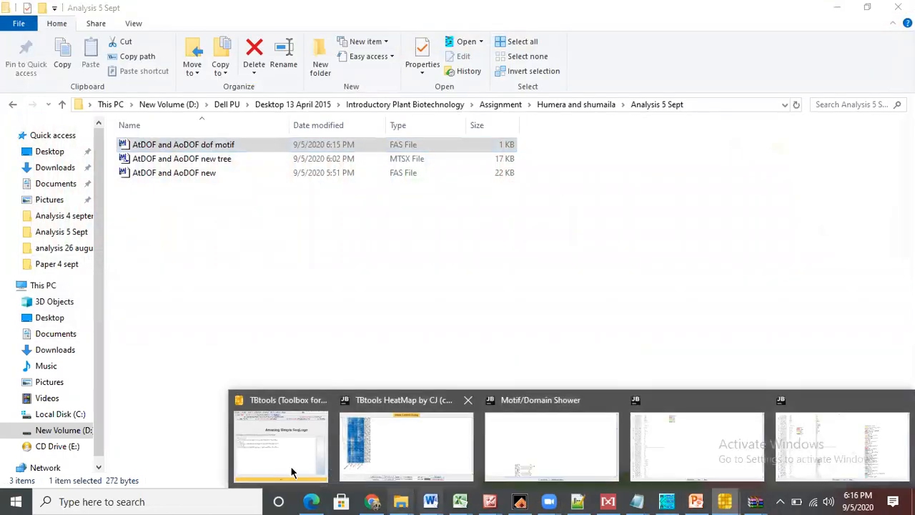
{"action": "left_click", "coordinate": [250, 441]}
{"action": "left_click_drag", "start_coordinate": [290, 239], "coordinate": [0, 143]}
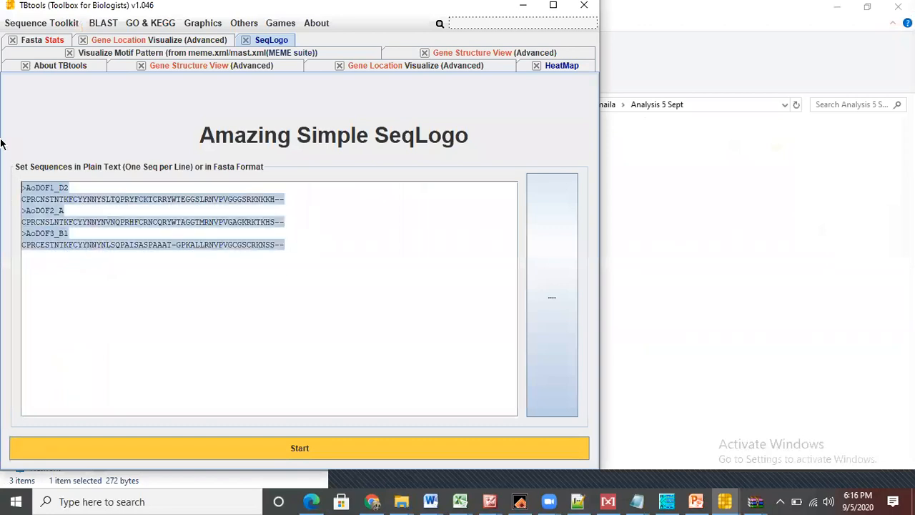
{"action": "key", "text": "ctrl+v"}
{"action": "left_click", "coordinate": [156, 444]}
Enable UseStartPos with start position 1 for the new logo and close its settings and the save dialog
{"action": "left_click", "coordinate": [459, 38]}
{"action": "left_click", "coordinate": [254, 85]}
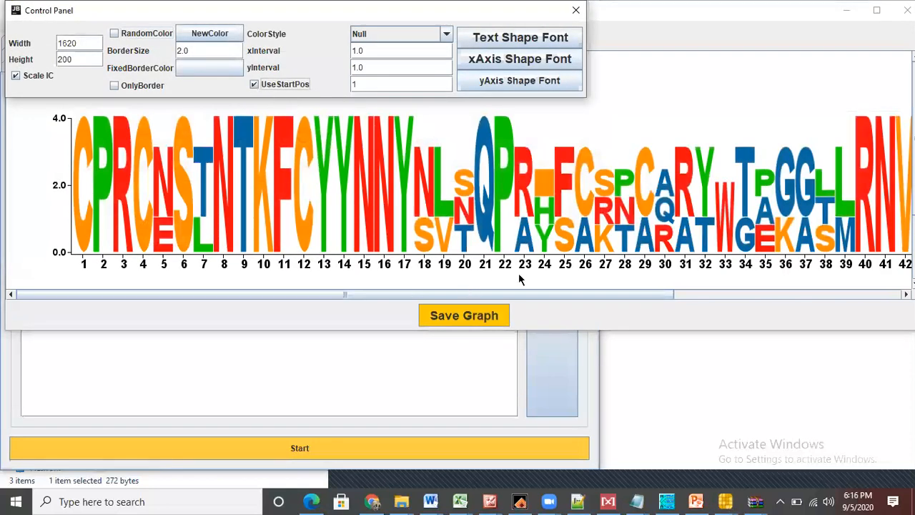
{"action": "left_click", "coordinate": [464, 315]}
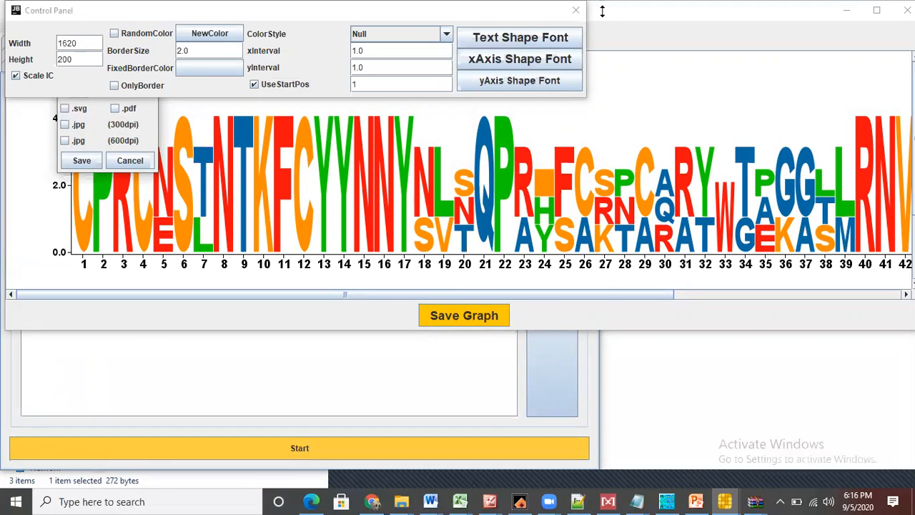
{"action": "left_click", "coordinate": [577, 13]}
{"action": "left_click", "coordinate": [577, 12]}
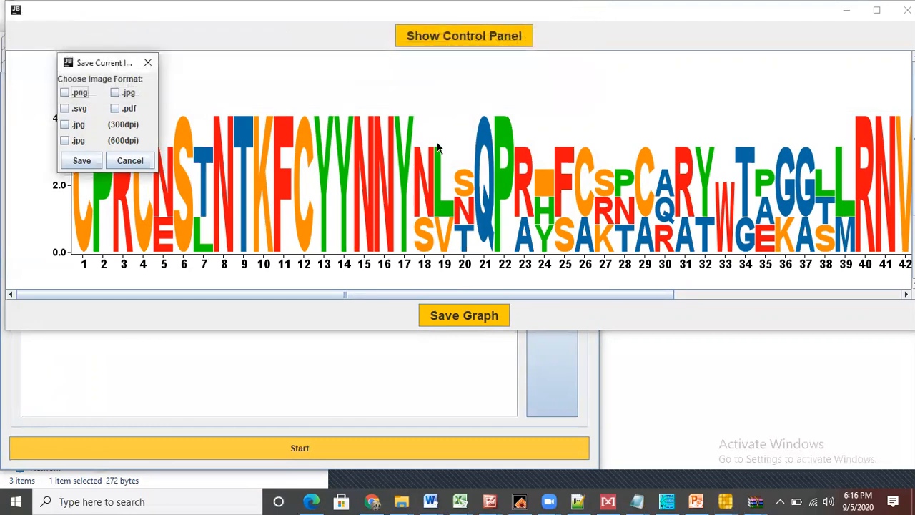
{"action": "left_click", "coordinate": [147, 62]}
Reopen the save options for the AoDOF sequence logo and choose PNG as the image format
{"action": "left_click_drag", "start_coordinate": [265, 293], "coordinate": [158, 325]}
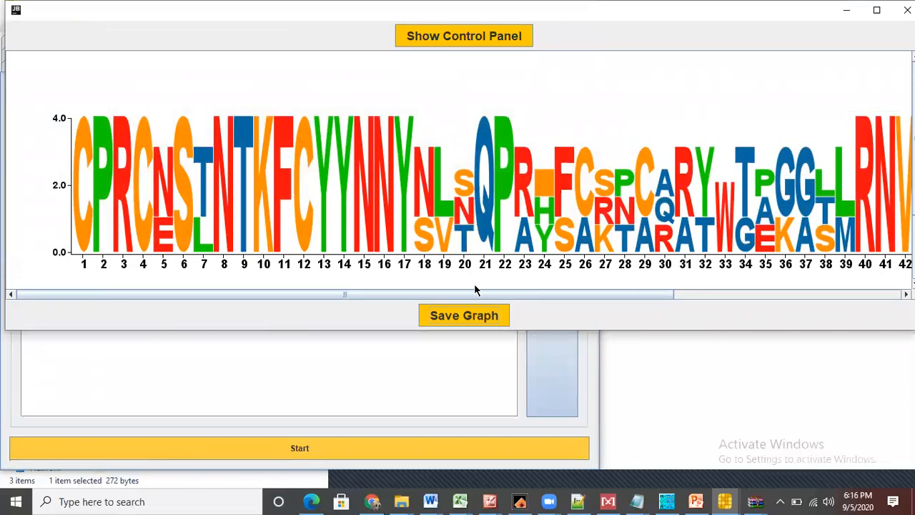
{"action": "left_click", "coordinate": [454, 315]}
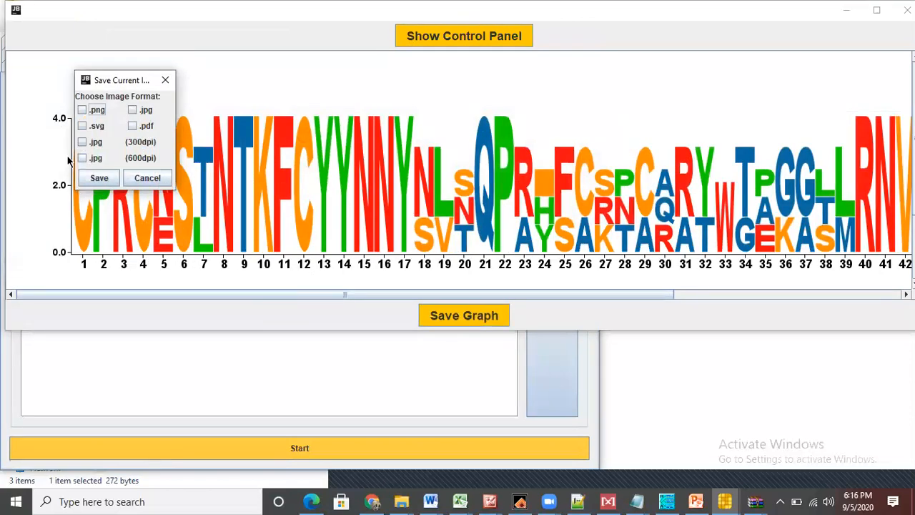
{"action": "left_click", "coordinate": [82, 112]}
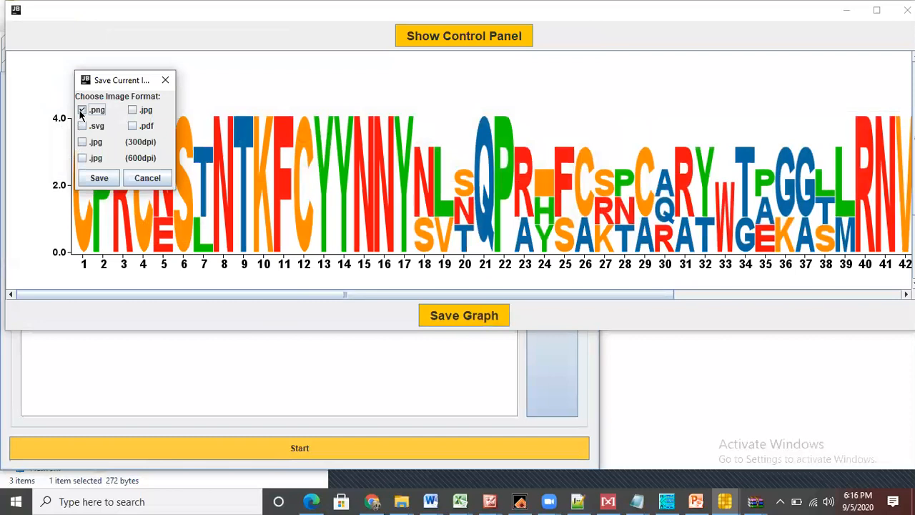
{"action": "left_click", "coordinate": [100, 179]}
Browse to the Dell PU folder on New Volume (D:) as the save location
{"action": "left_click", "coordinate": [423, 159]}
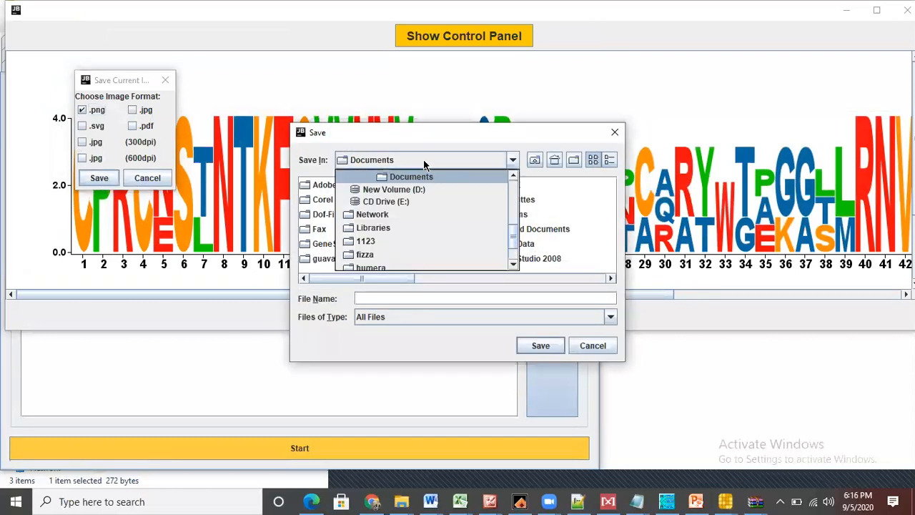
{"action": "left_click", "coordinate": [417, 189]}
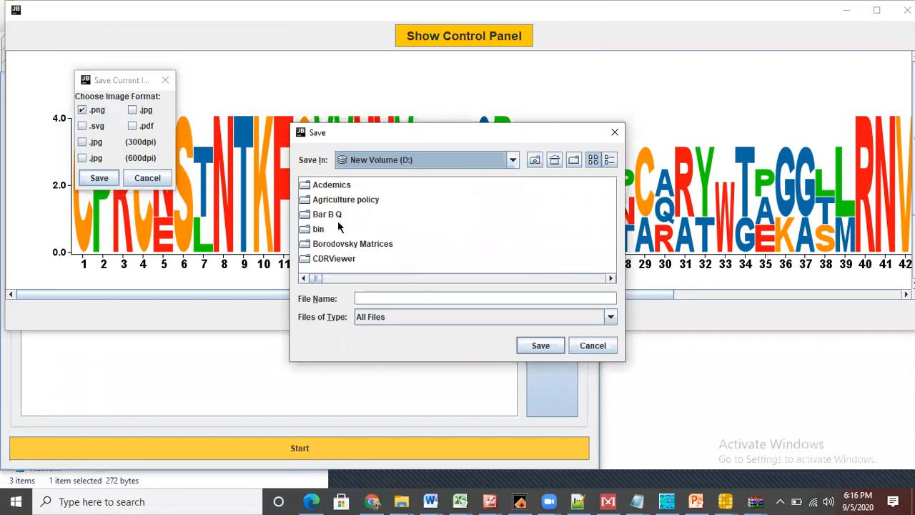
{"action": "left_click", "coordinate": [316, 218]}
{"action": "scroll", "coordinate": [317, 222], "scroll_direction": "down", "scroll_amount": 2}
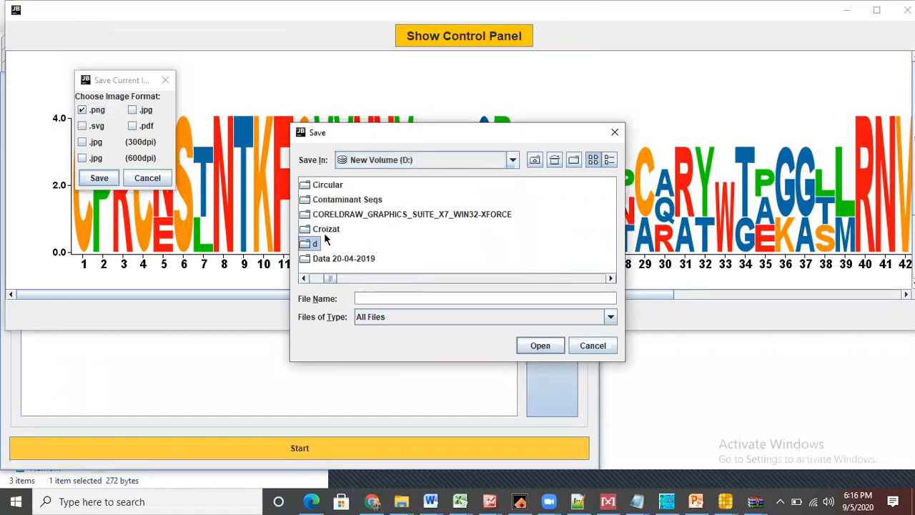
{"action": "left_click", "coordinate": [331, 259]}
{"action": "key", "text": "Down"}
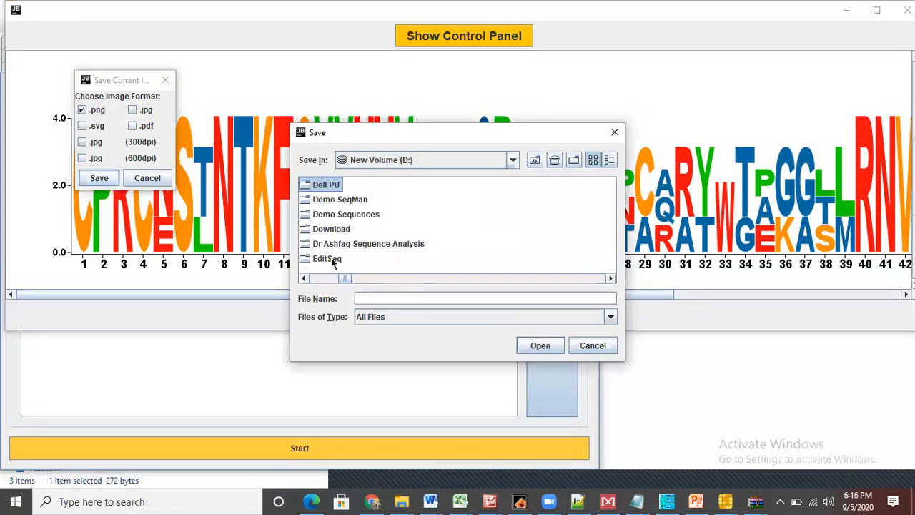
{"action": "double_click", "coordinate": [319, 186]}
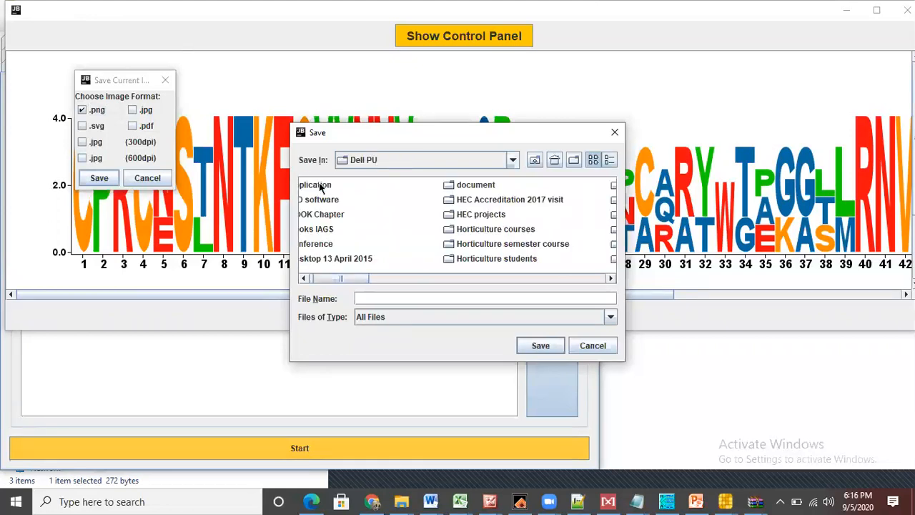
Look through the Dell PU folders and open Desktop 13 April 2015
{"action": "left_click", "coordinate": [319, 185]}
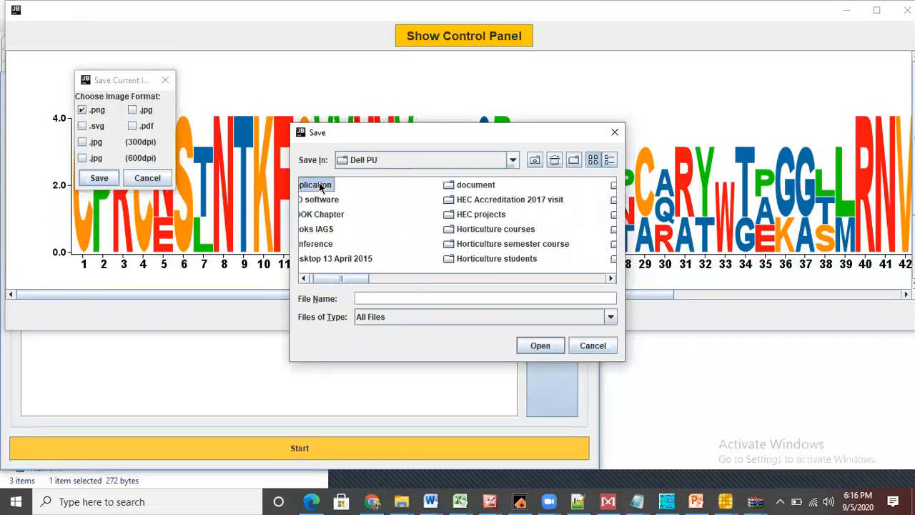
{"action": "key", "text": "Right"}
{"action": "key", "text": "Down"}
{"action": "key", "text": "Down"}
{"action": "key", "text": "Left"}
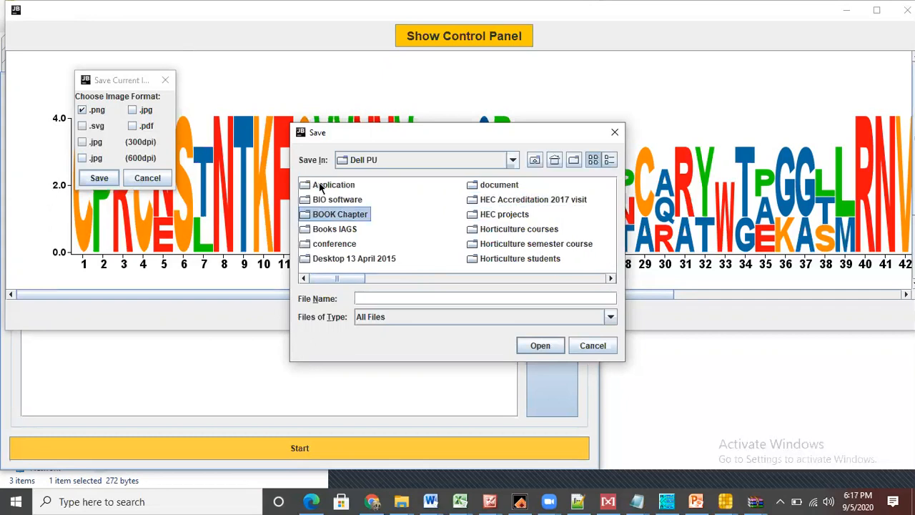
{"action": "key", "text": "Right"}
{"action": "key", "text": "Right"}
{"action": "key", "text": "Right"}
{"action": "key", "text": "Right"}
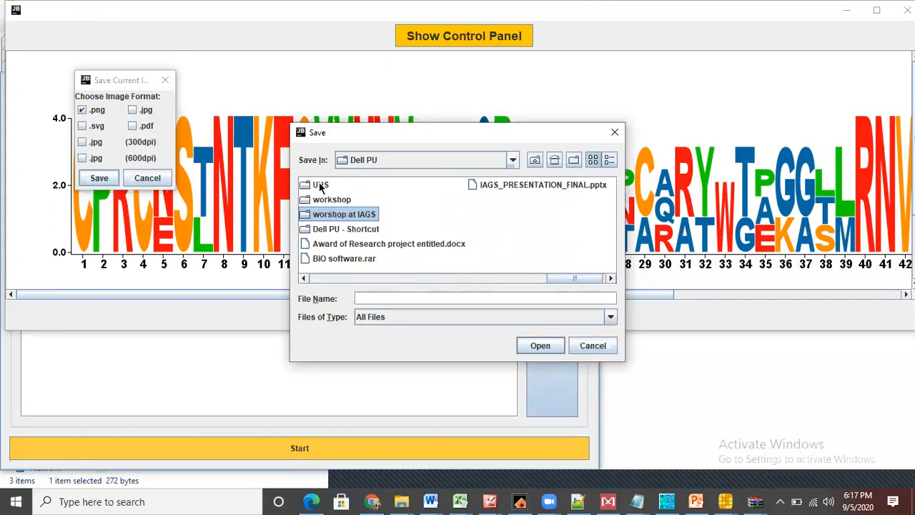
{"action": "key", "text": "Left"}
{"action": "key", "text": "Left"}
{"action": "key", "text": "Left"}
{"action": "key", "text": "Left"}
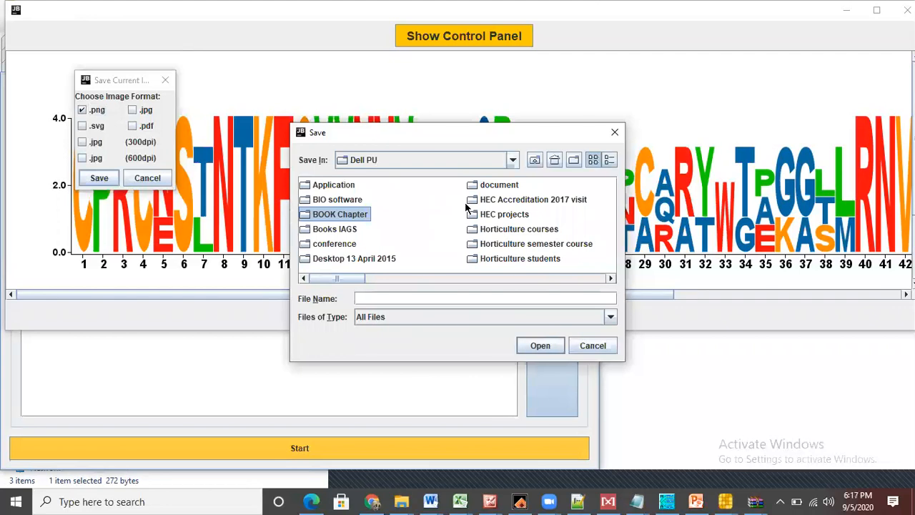
{"action": "left_click", "coordinate": [372, 262]}
{"action": "double_click", "coordinate": [374, 262]}
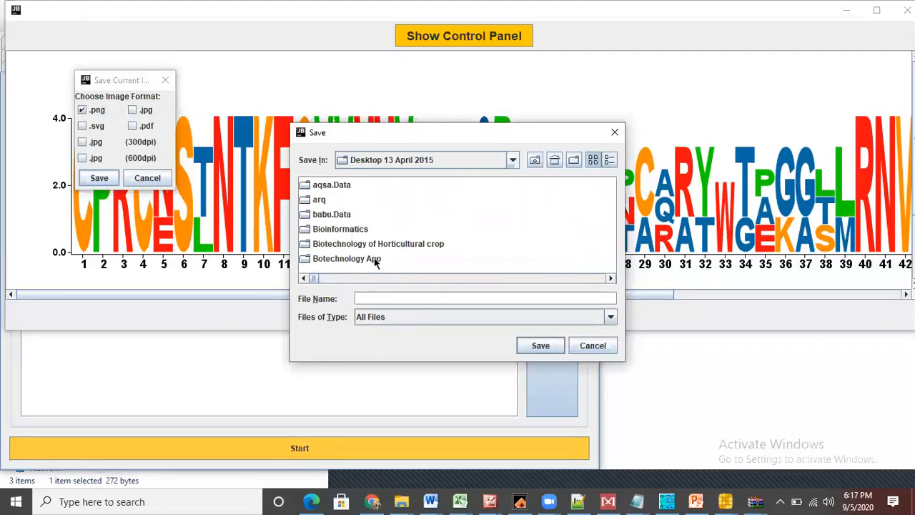
Open the Introductory Plant Biotechnology folder and its Assignment subfolder
{"action": "key", "text": "i"}
{"action": "key", "text": "Right"}
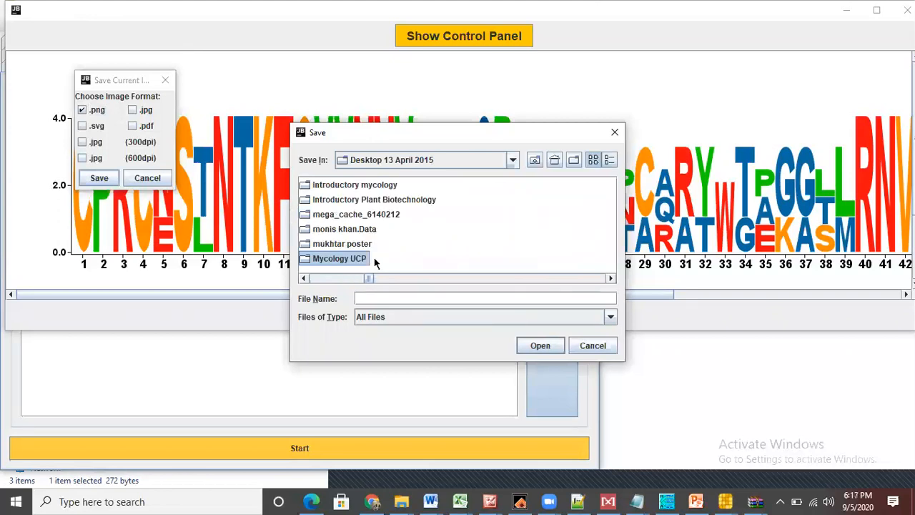
{"action": "double_click", "coordinate": [374, 199]}
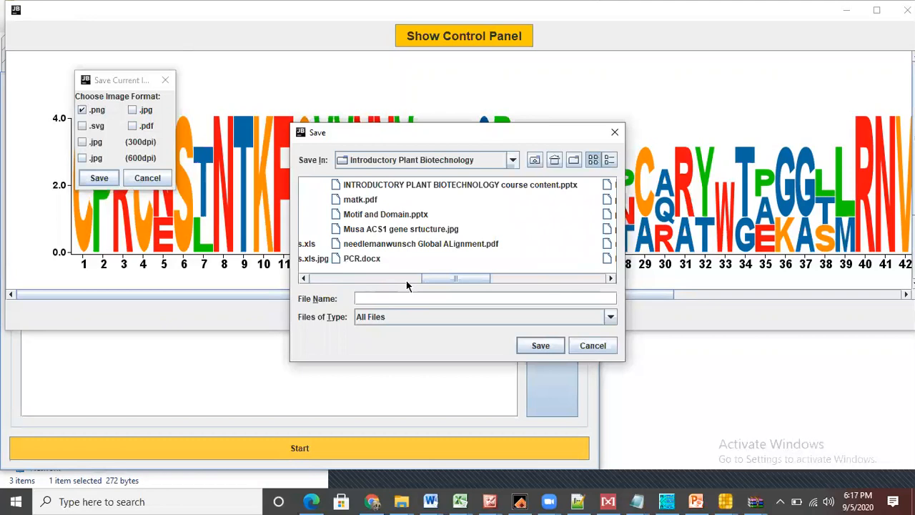
{"action": "left_click_drag", "start_coordinate": [450, 279], "coordinate": [318, 272]}
{"action": "double_click", "coordinate": [336, 185]}
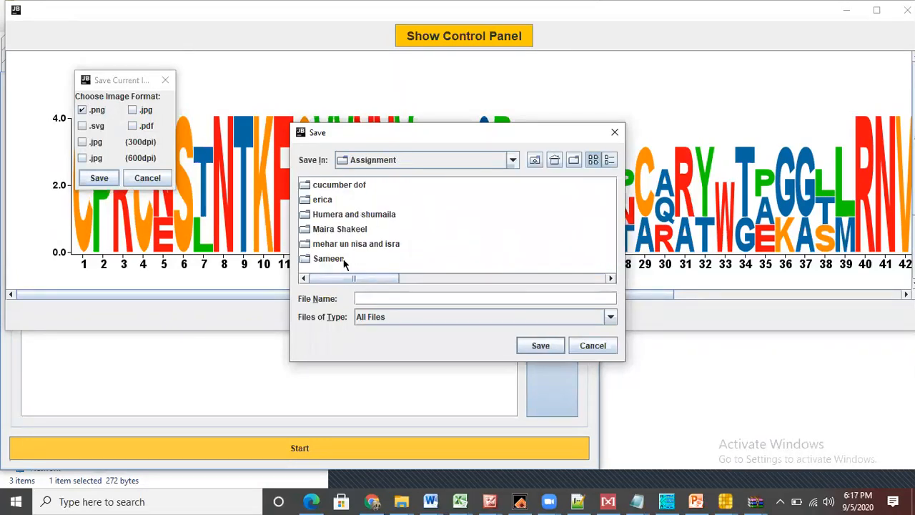
Save the image as logo in the Analysis 5 Sept folder inside the shared folder of the two students
{"action": "double_click", "coordinate": [349, 216]}
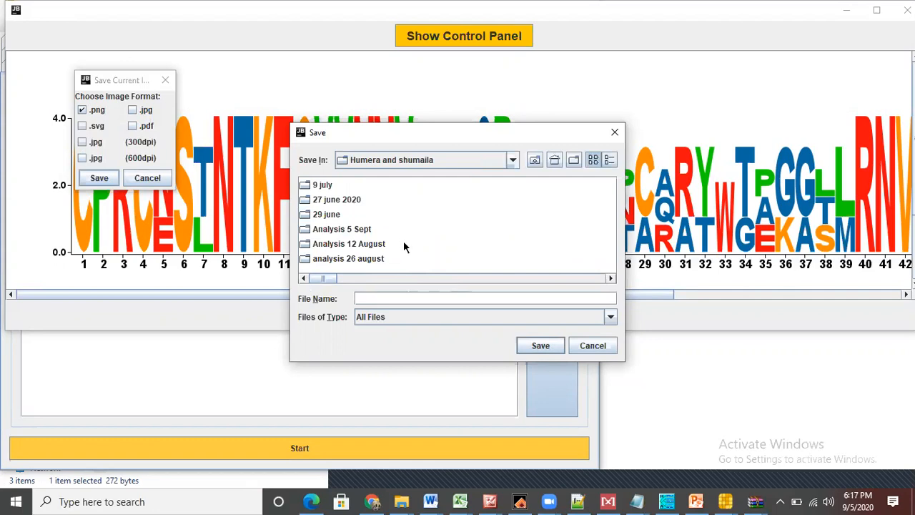
{"action": "left_click", "coordinate": [343, 228]}
{"action": "double_click", "coordinate": [343, 229]}
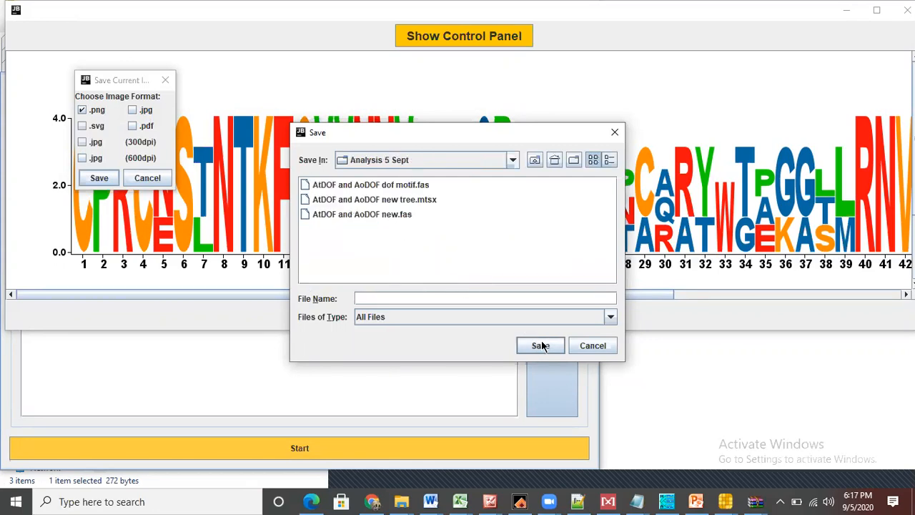
{"action": "left_click", "coordinate": [470, 297]}
{"action": "type", "text": "logo"}
{"action": "left_click", "coordinate": [552, 345]}
{"action": "left_click", "coordinate": [615, 238]}
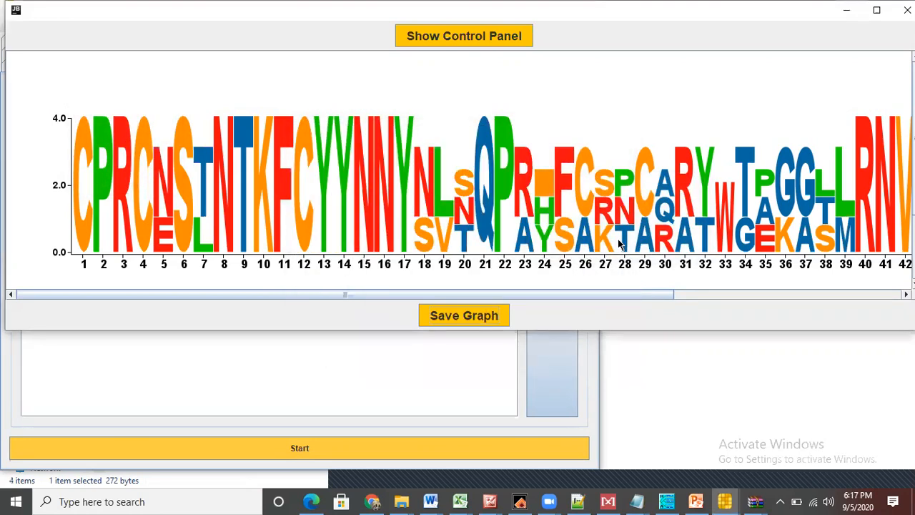
Switch to WhatsApp Web in Chrome, send logo.png as a document in the open student chat, and minimize the browser
{"action": "left_click", "coordinate": [370, 501]}
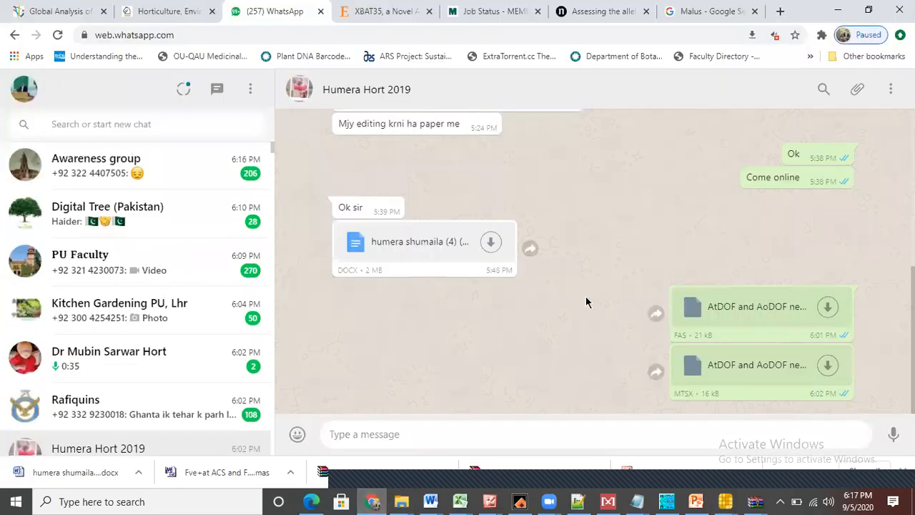
{"action": "left_click", "coordinate": [855, 89]}
{"action": "left_click", "coordinate": [856, 229]}
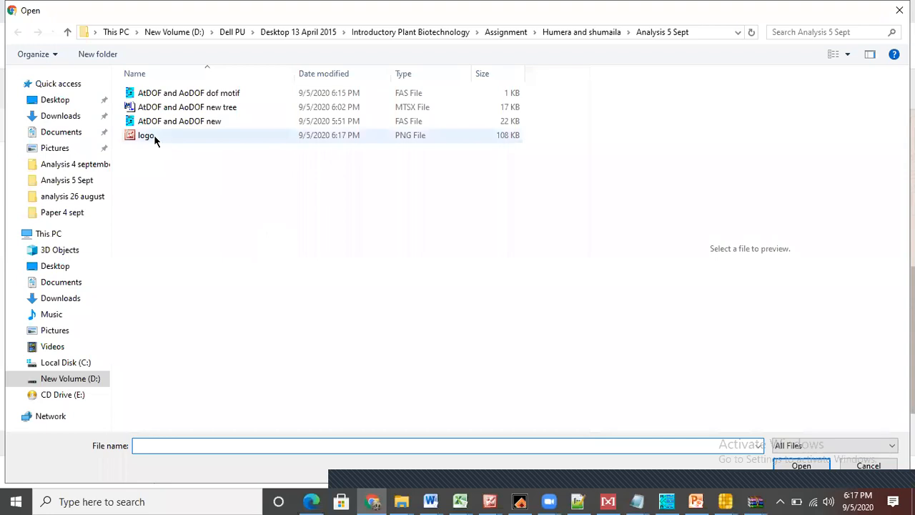
{"action": "left_click", "coordinate": [151, 135]}
{"action": "left_click", "coordinate": [793, 465]}
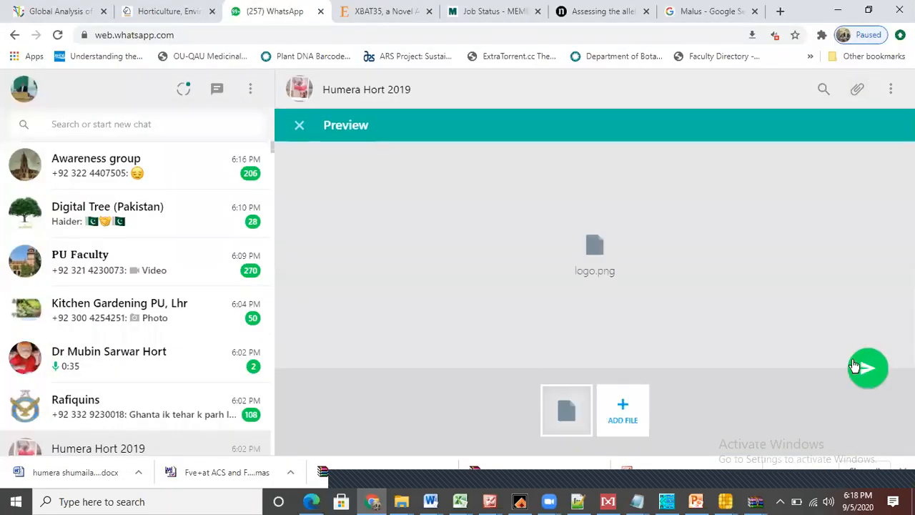
{"action": "left_click", "coordinate": [869, 370]}
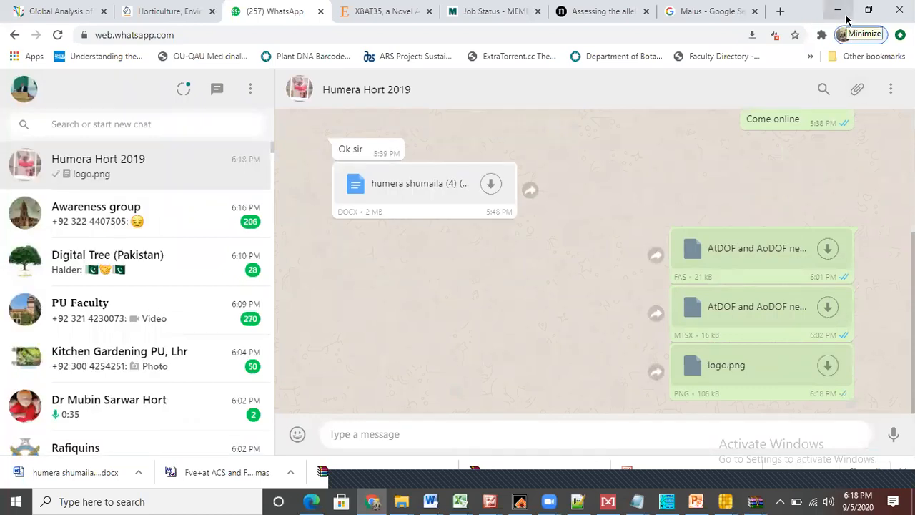
{"action": "left_click", "coordinate": [838, 10]}
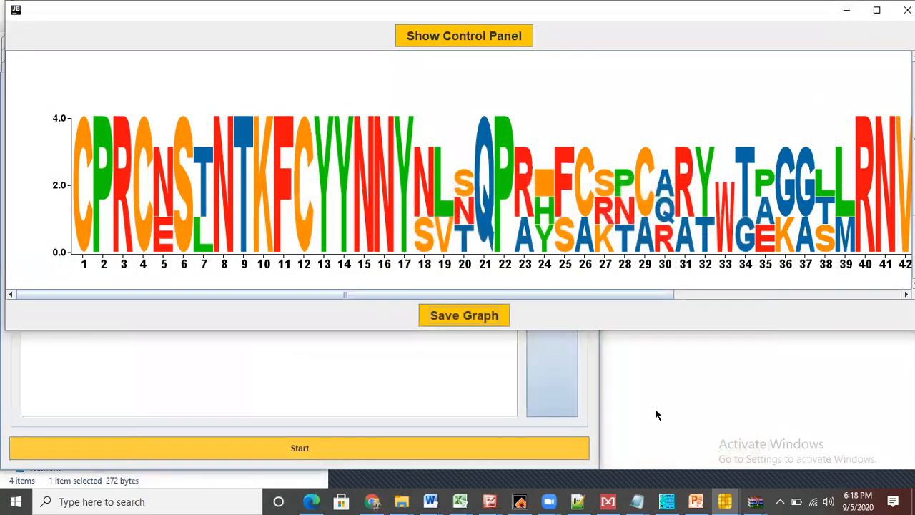
Switch to the Word manuscript and colour the conserved residue list from Cys1 to Asn56 (Fig. 1) red
{"action": "mouse_move", "coordinate": [428, 498]}
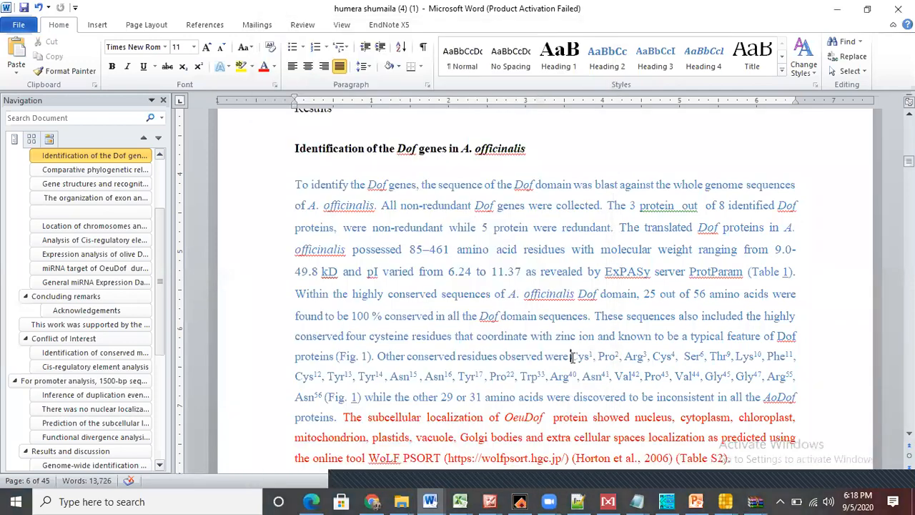
{"action": "left_click_drag", "start_coordinate": [571, 356], "coordinate": [365, 391]}
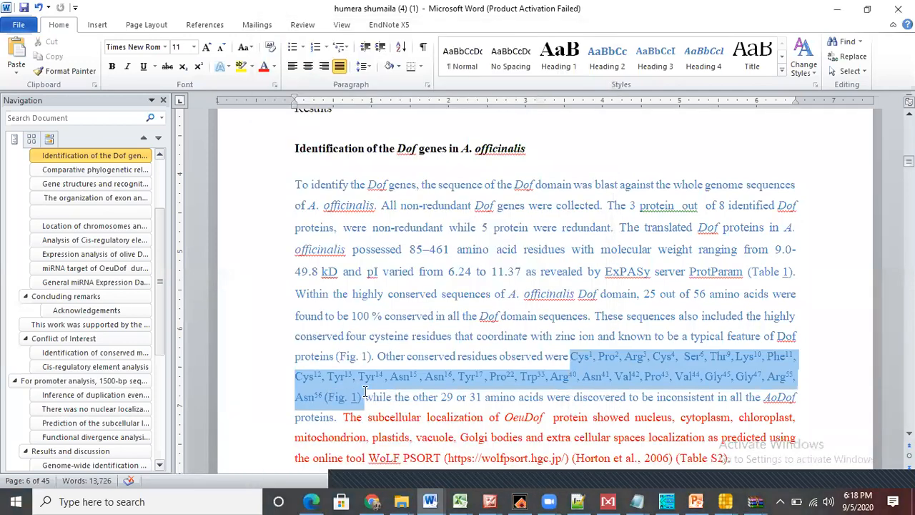
{"action": "left_click", "coordinate": [263, 68]}
{"action": "left_click", "coordinate": [605, 351]}
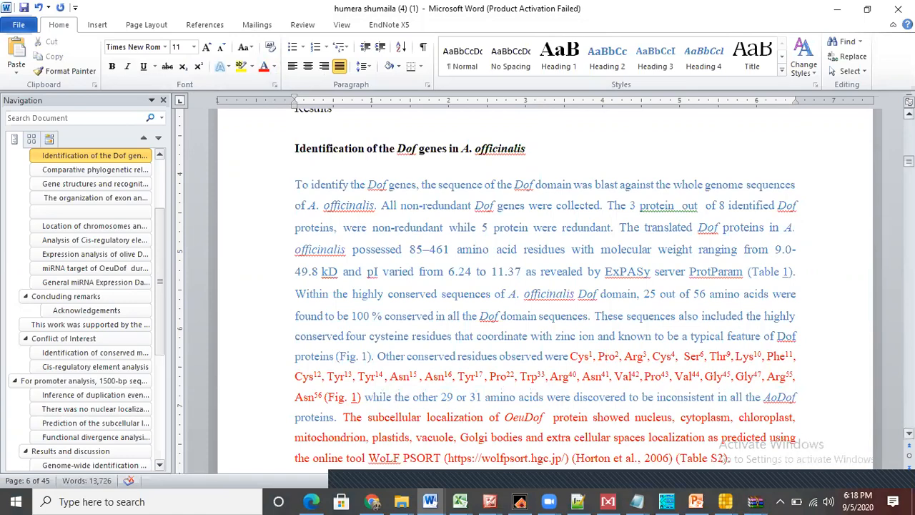
Review the Results text from Dof gene identification through phylogenetic relatedness to gene structures, including the conserved amino acid position lines
{"action": "mouse_move", "coordinate": [909, 161]}
{"action": "left_mouse_down"}
{"action": "mouse_move", "coordinate": [909, 169]}
{"action": "mouse_move", "coordinate": [908, 161]}
{"action": "left_mouse_up"}
{"action": "scroll", "coordinate": [604, 454], "scroll_direction": "down", "scroll_amount": 5}
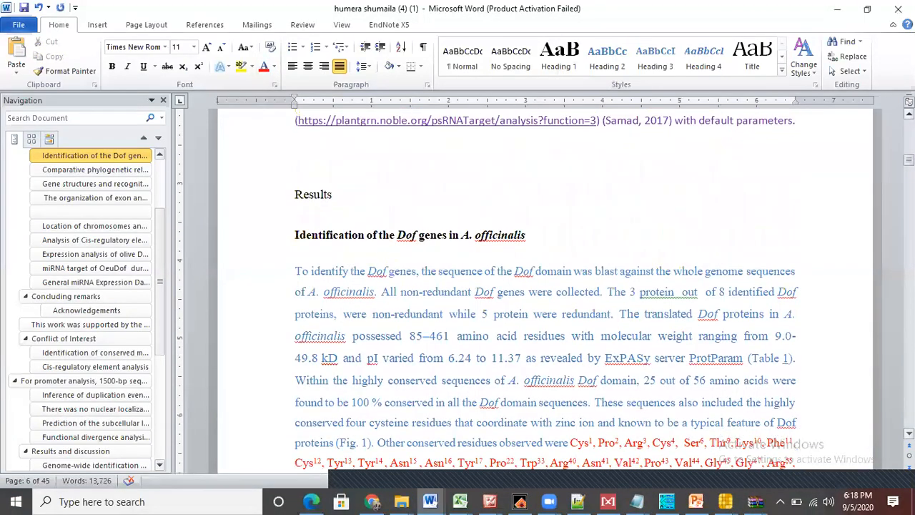
{"action": "scroll", "coordinate": [547, 286], "scroll_direction": "down", "scroll_amount": 6}
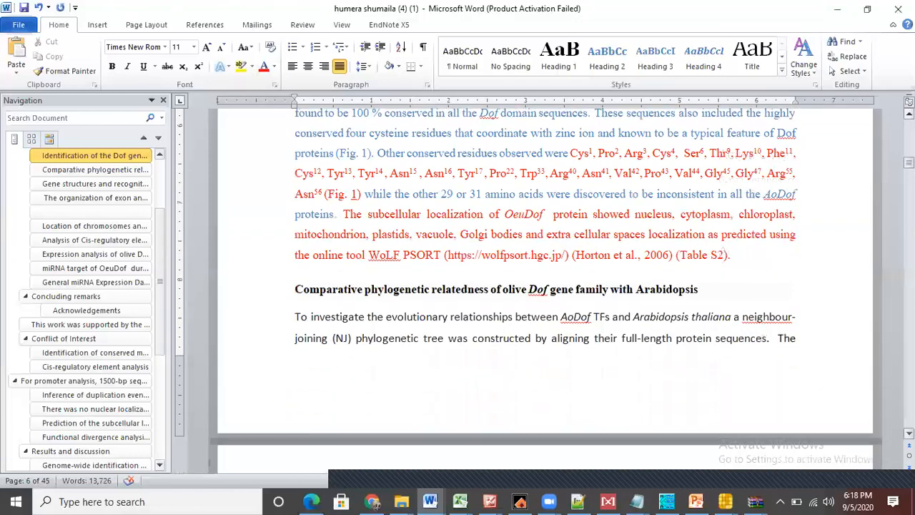
{"action": "scroll", "coordinate": [546, 286], "scroll_direction": "down", "scroll_amount": 1}
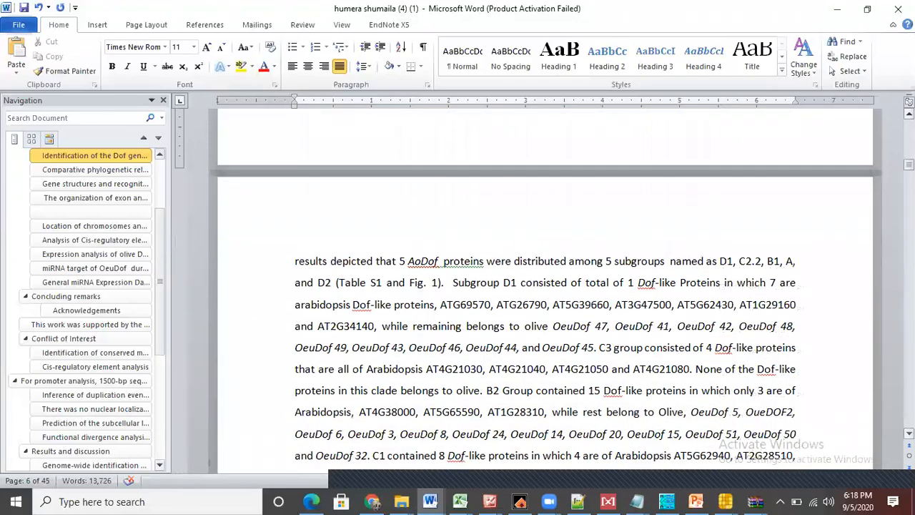
{"action": "scroll", "coordinate": [547, 285], "scroll_direction": "down", "scroll_amount": 6}
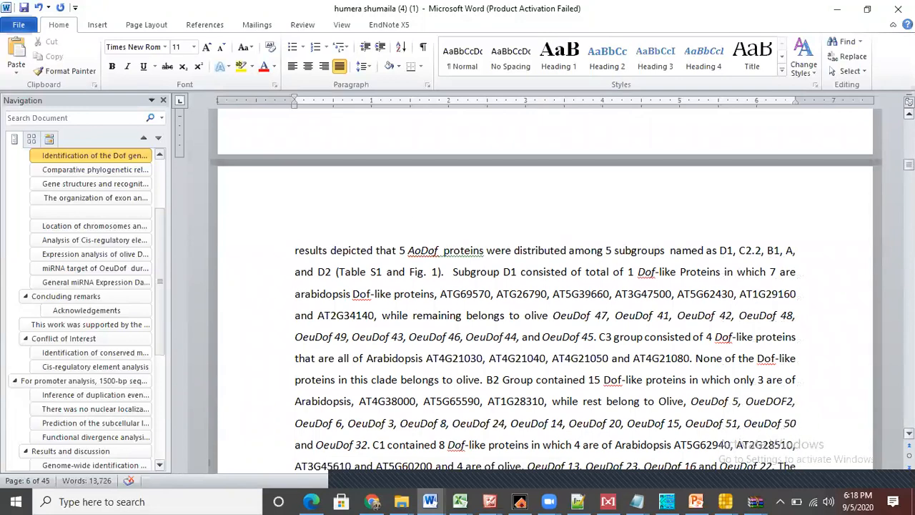
{"action": "scroll", "coordinate": [547, 286], "scroll_direction": "down", "scroll_amount": 9}
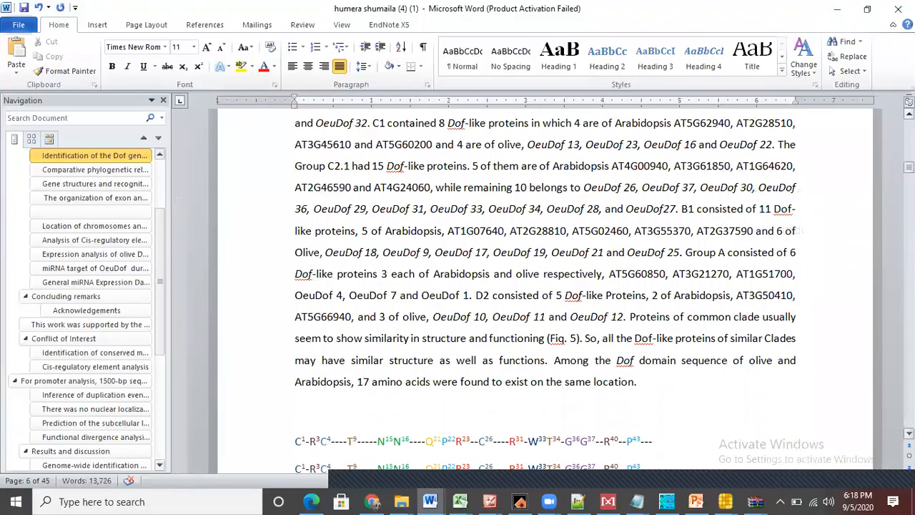
{"action": "scroll", "coordinate": [547, 285], "scroll_direction": "down", "scroll_amount": 8}
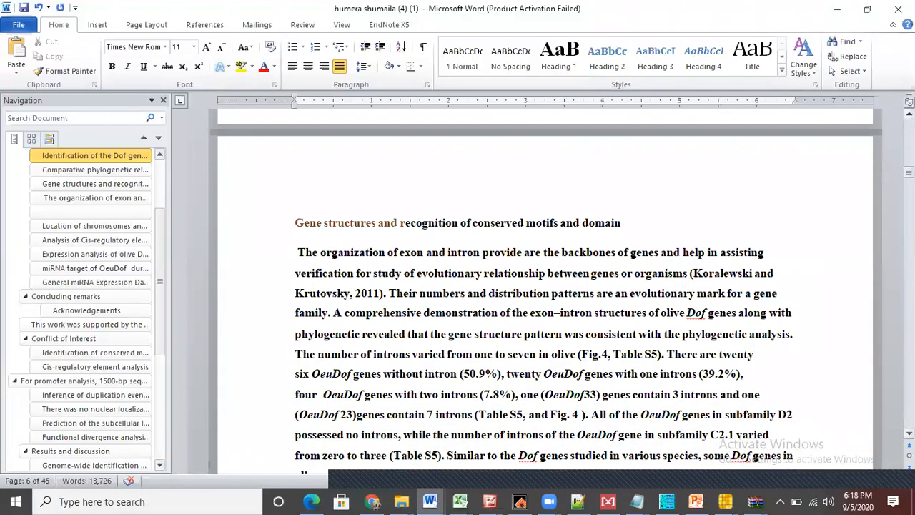
{"action": "scroll", "coordinate": [546, 286], "scroll_direction": "up", "scroll_amount": 6}
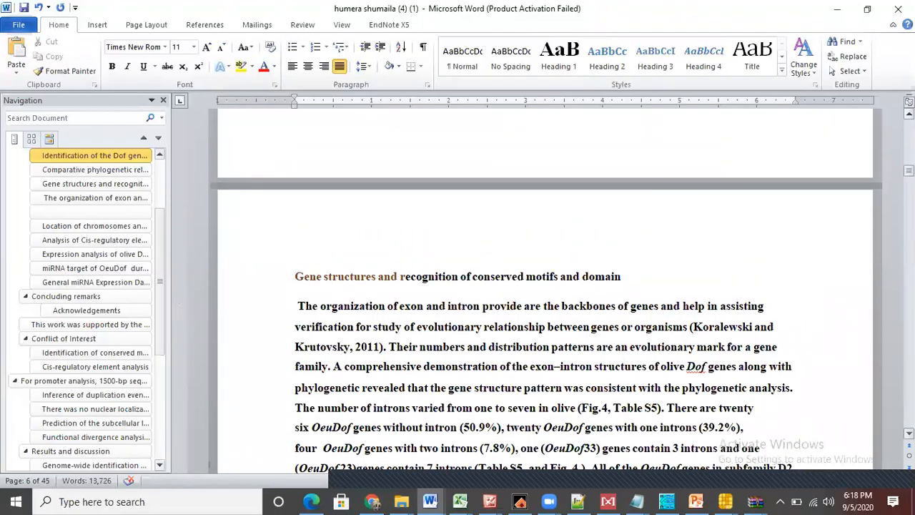
{"action": "scroll", "coordinate": [547, 285], "scroll_direction": "up", "scroll_amount": 7}
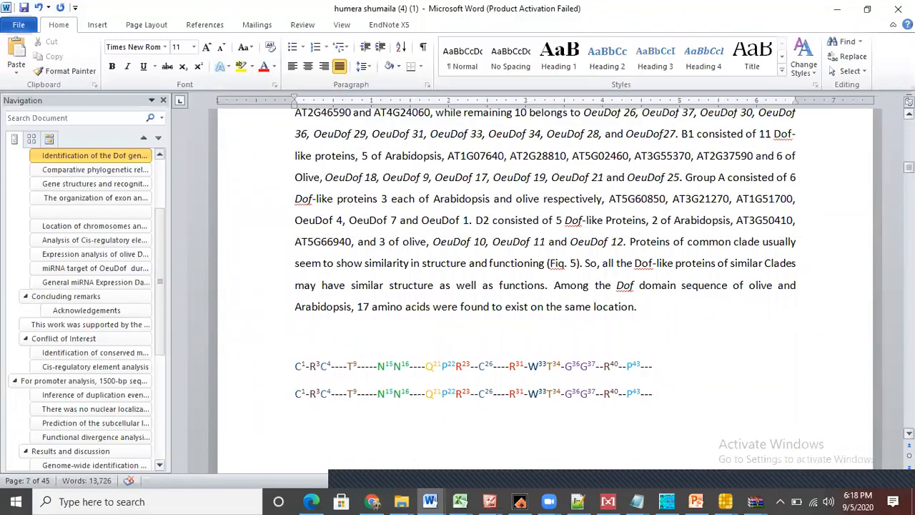
Delete the sentence on 17 amino acids at the same location and the two coloured residue lines ending the phylogenetic relatedness section
{"action": "scroll", "coordinate": [547, 286], "scroll_direction": "up", "scroll_amount": 5}
{"action": "scroll", "coordinate": [547, 286], "scroll_direction": "up", "scroll_amount": 5}
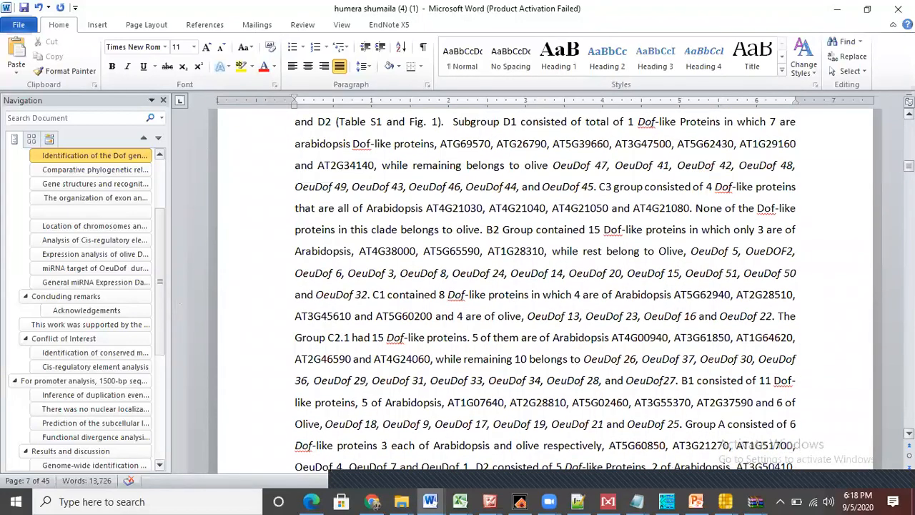
{"action": "scroll", "coordinate": [547, 286], "scroll_direction": "up", "scroll_amount": 5}
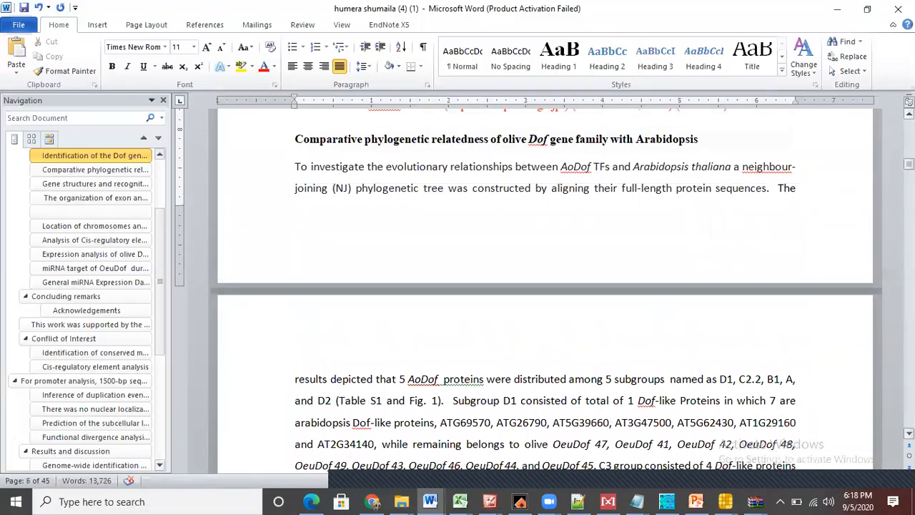
{"action": "scroll", "coordinate": [547, 286], "scroll_direction": "up", "scroll_amount": 4}
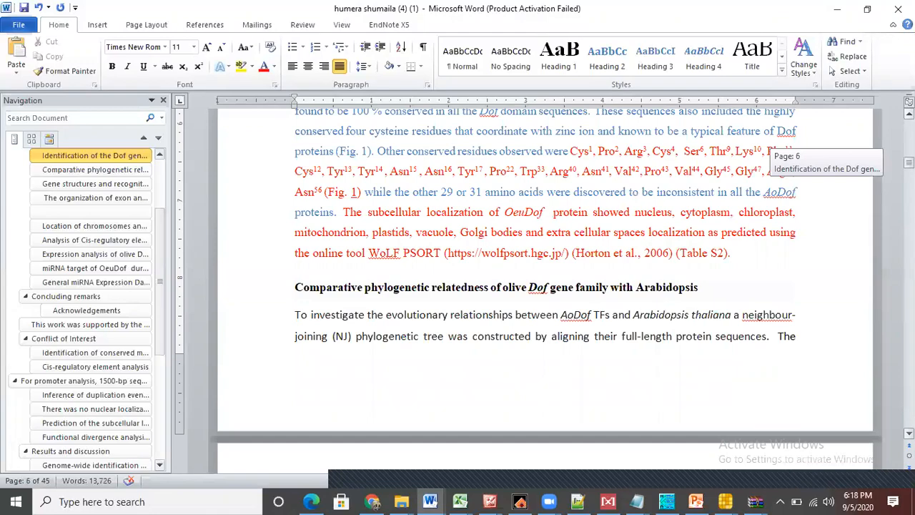
{"action": "scroll", "coordinate": [547, 286], "scroll_direction": "up", "scroll_amount": 8}
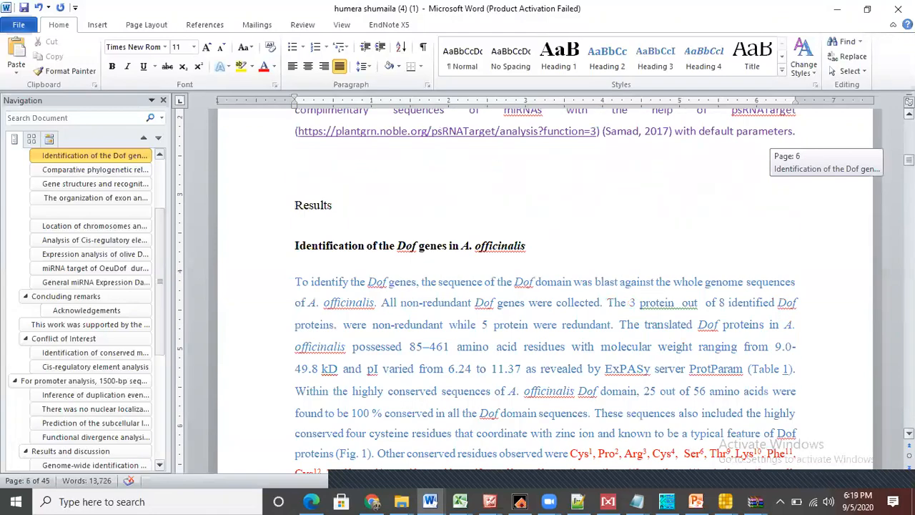
{"action": "scroll", "coordinate": [546, 286], "scroll_direction": "down", "scroll_amount": 20}
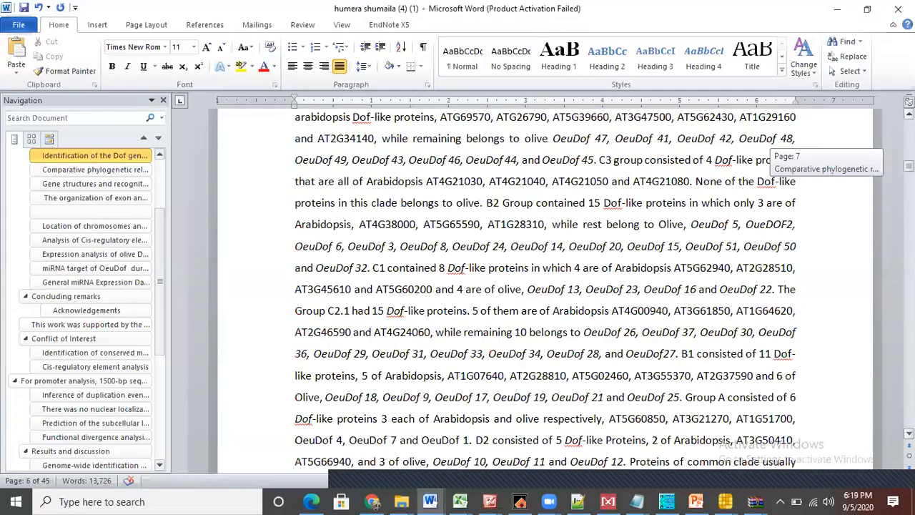
{"action": "scroll", "coordinate": [547, 286], "scroll_direction": "down", "scroll_amount": 8}
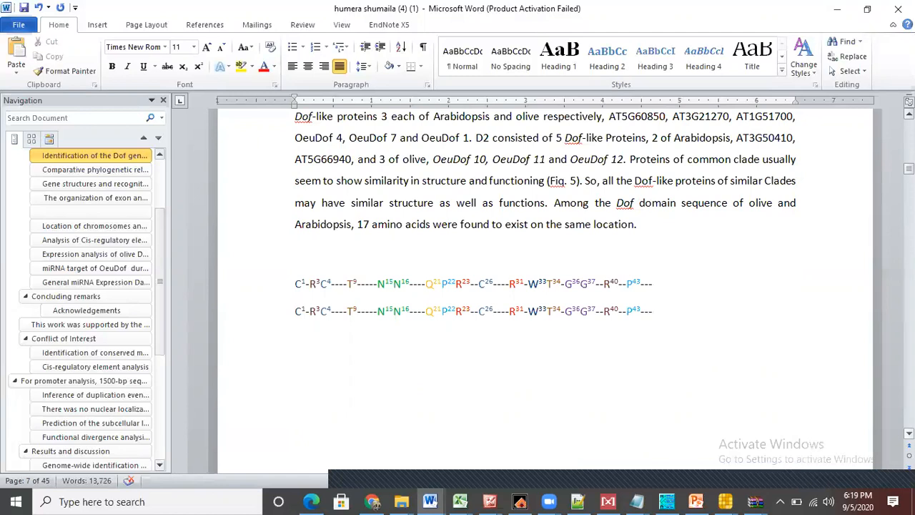
{"action": "left_click", "coordinate": [554, 203]}
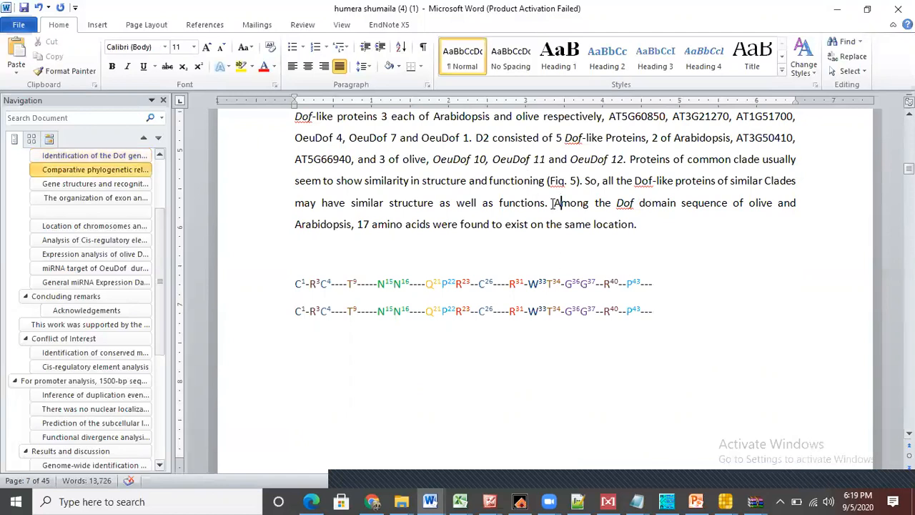
{"action": "left_click_drag", "start_coordinate": [555, 203], "coordinate": [669, 325]}
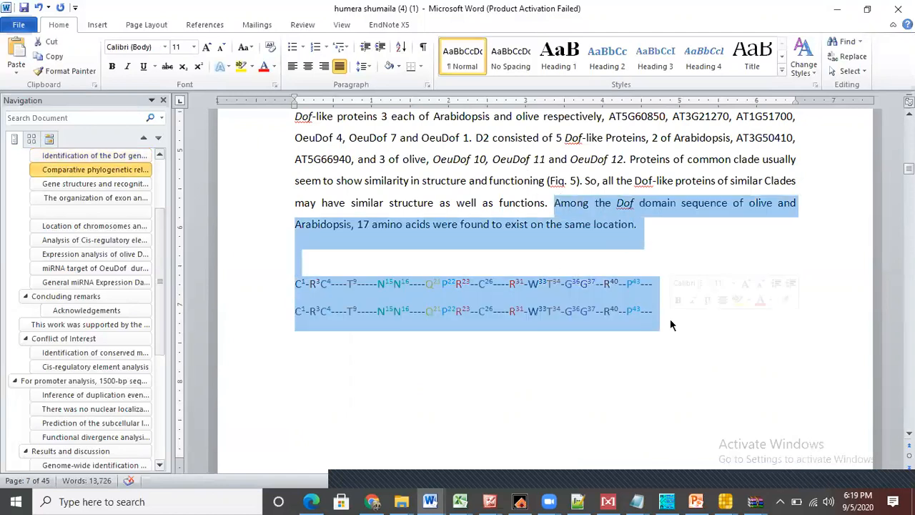
{"action": "key", "text": "Delete"}
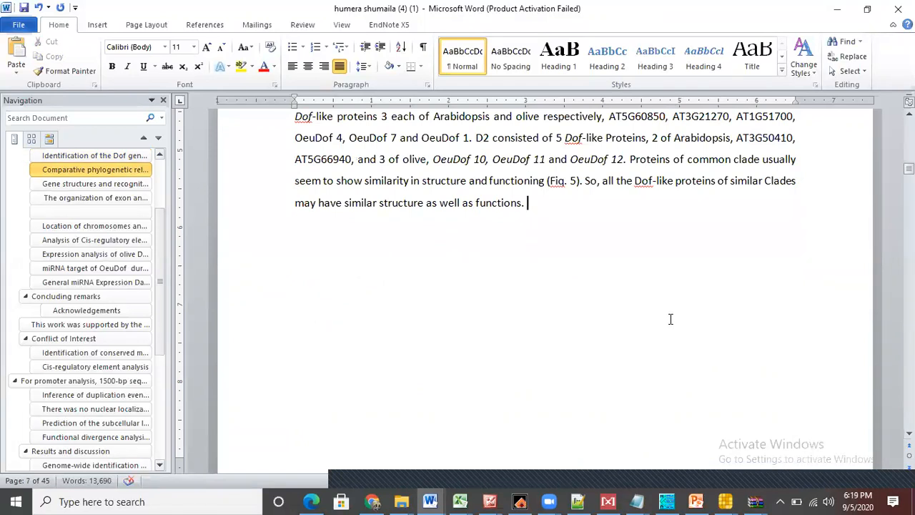
{"action": "key", "text": "Return"}
Examine the gene structure and conserved motif section, and the AoDof intron/exon figure with its caption below the conflict of interest statement
{"action": "key", "text": "Down"}
{"action": "key", "text": "Down"}
{"action": "key", "text": "Down"}
{"action": "key", "text": "Down"}
{"action": "key", "text": "Down"}
{"action": "key", "text": "Down"}
{"action": "key", "text": "Down"}
{"action": "key", "text": "Down"}
{"action": "key", "text": "Down"}
{"action": "key", "text": "Down"}
{"action": "key", "text": "Down"}
{"action": "key", "text": "Down"}
{"action": "key", "text": "Down"}
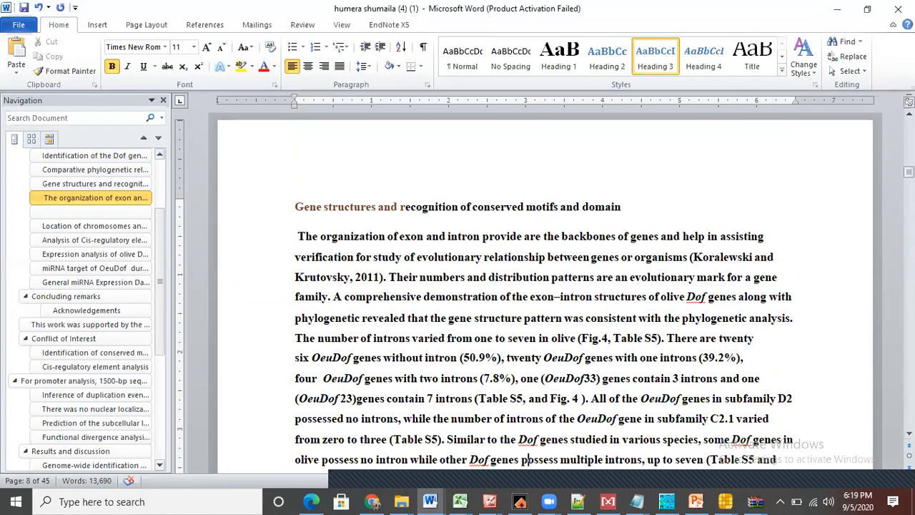
{"action": "scroll", "coordinate": [909, 429], "scroll_direction": "down", "scroll_amount": 2}
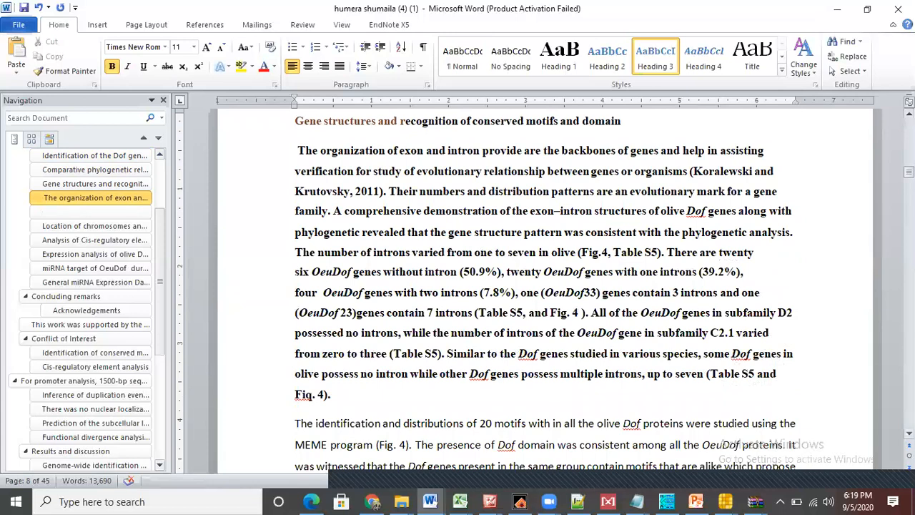
{"action": "left_click_drag", "start_coordinate": [908, 171], "coordinate": [909, 209]}
{"action": "mouse_move", "coordinate": [908, 238]}
{"action": "left_mouse_down"}
{"action": "mouse_move", "coordinate": [908, 252]}
{"action": "mouse_move", "coordinate": [908, 241]}
{"action": "left_mouse_up"}
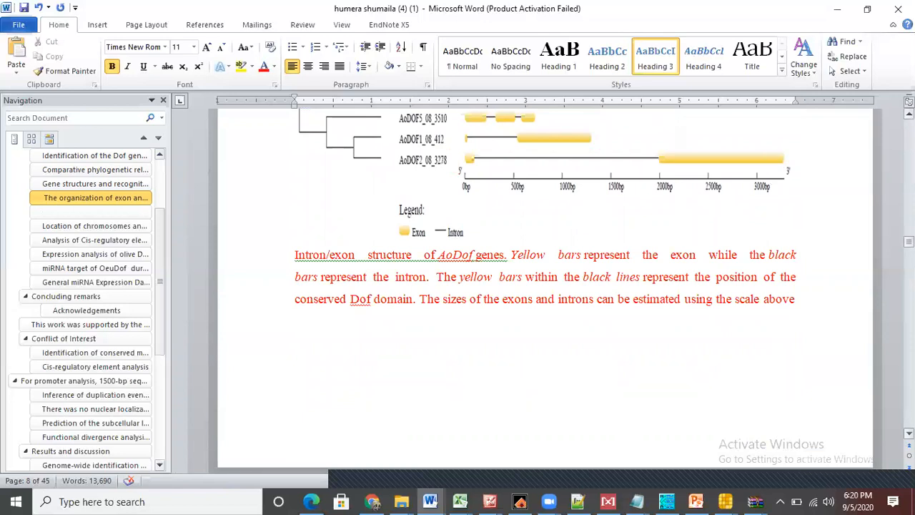
{"action": "scroll", "coordinate": [545, 291], "scroll_direction": "up", "scroll_amount": 5}
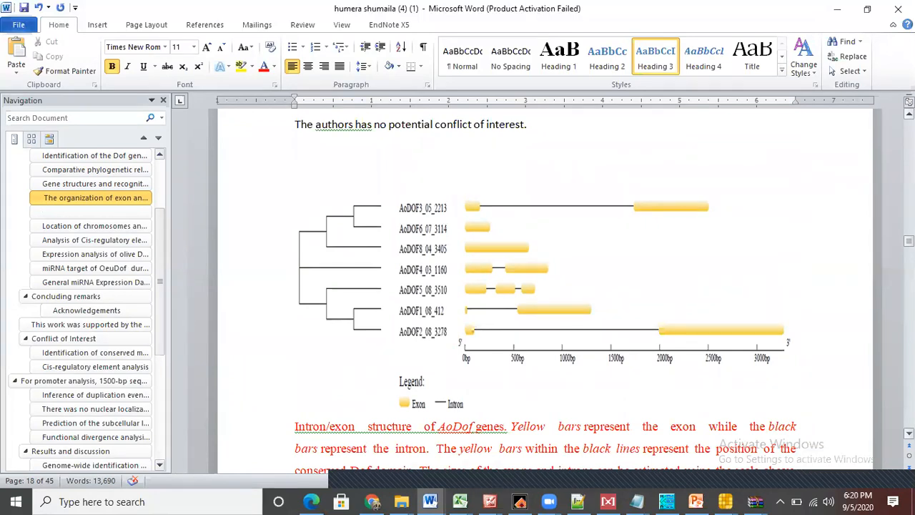
Try to shrink the AoDof intron/exon structure picture, and undo both resizes
{"action": "left_click", "coordinate": [398, 247]}
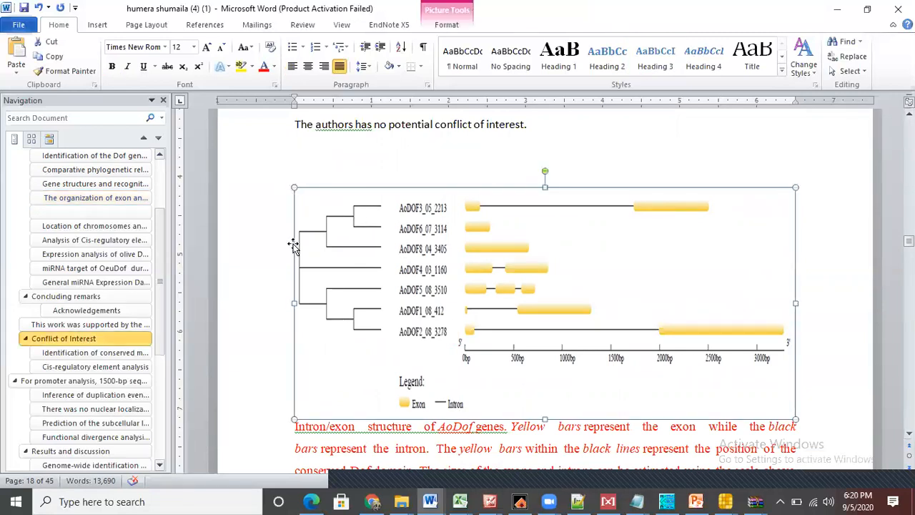
{"action": "left_click_drag", "start_coordinate": [293, 189], "coordinate": [409, 241]}
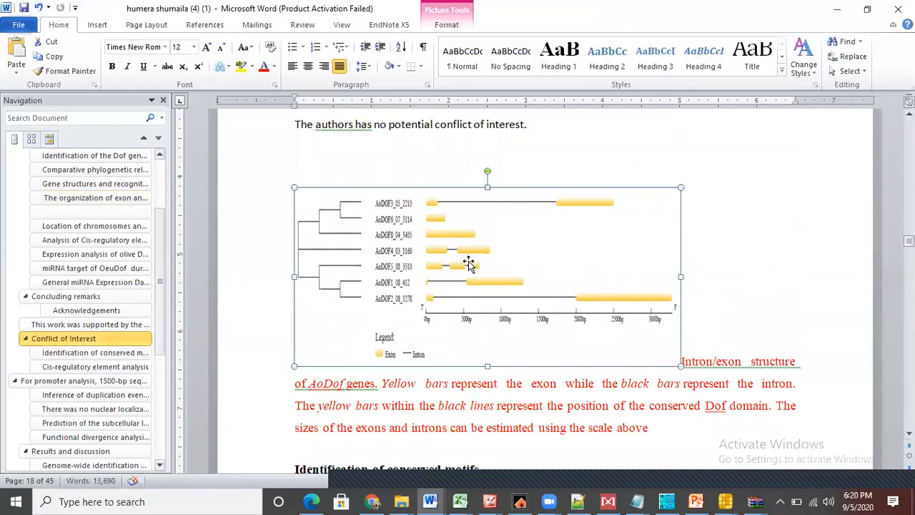
{"action": "left_click_drag", "start_coordinate": [679, 366], "coordinate": [606, 294]}
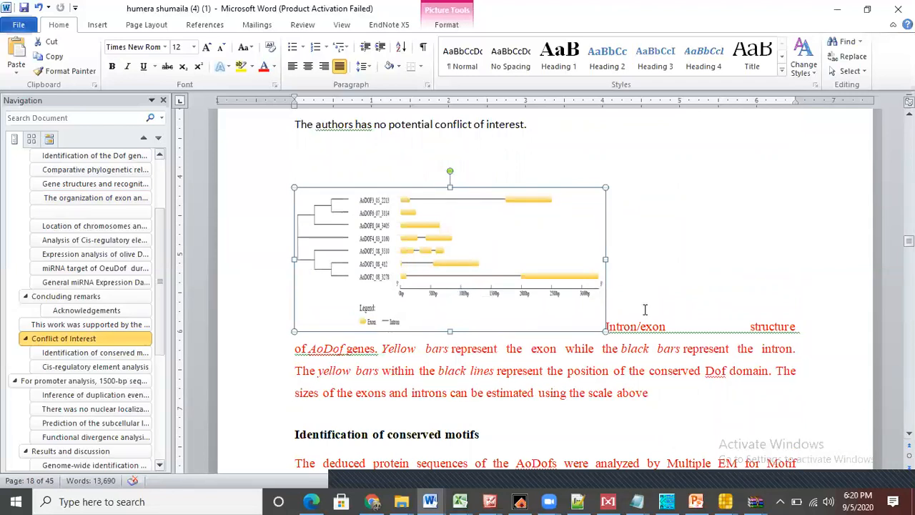
{"action": "key", "text": "ctrl+z"}
{"action": "key", "text": "ctrl+z"}
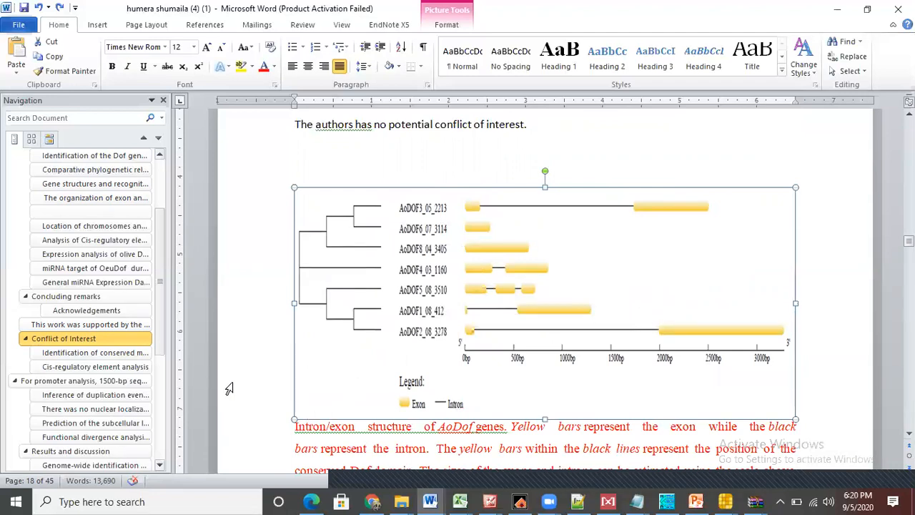
{"action": "left_click", "coordinate": [828, 355]}
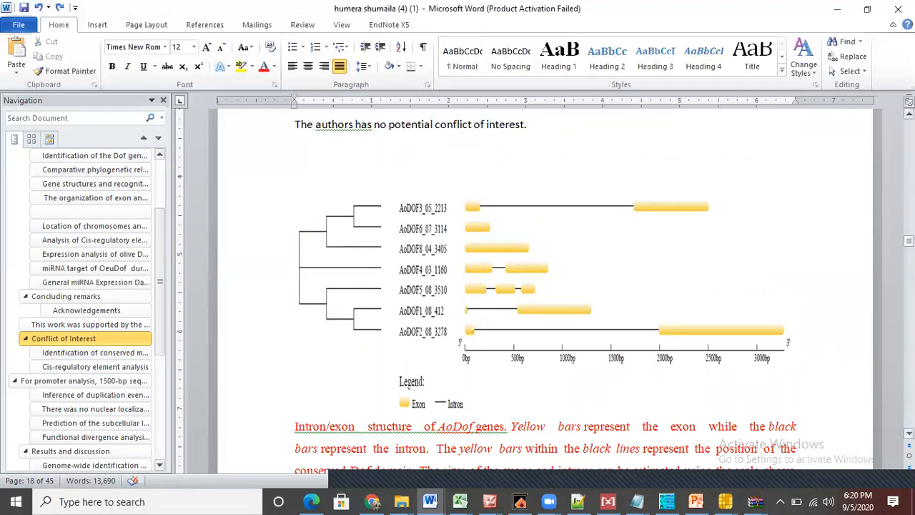
Minimize Word and the TBtools windows, and open the july 5 2020 folder in File Explorer
{"action": "left_click_drag", "start_coordinate": [908, 241], "coordinate": [909, 242]}
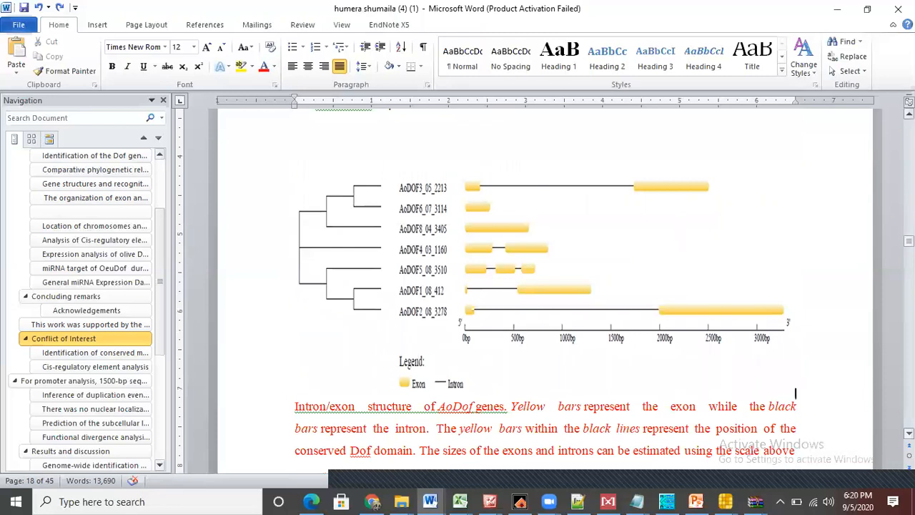
{"action": "left_click", "coordinate": [298, 406]}
{"action": "left_click", "coordinate": [839, 9]}
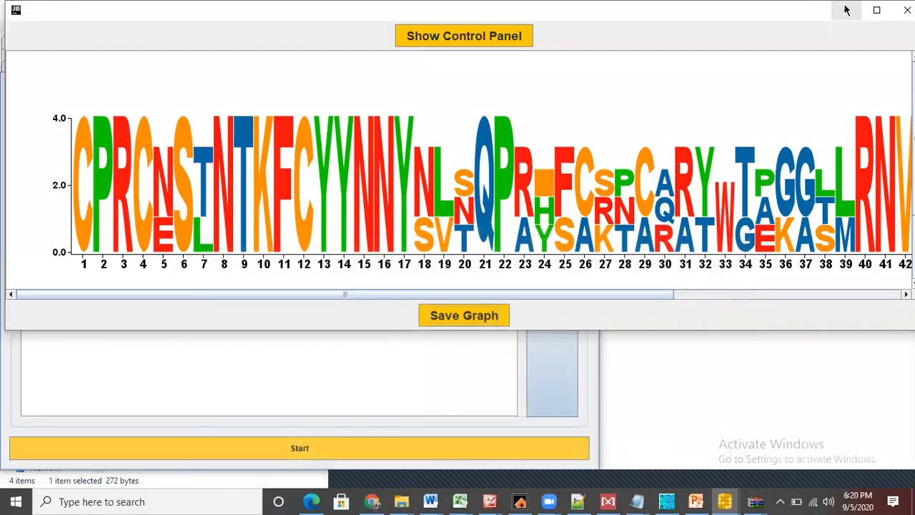
{"action": "left_click", "coordinate": [844, 9]}
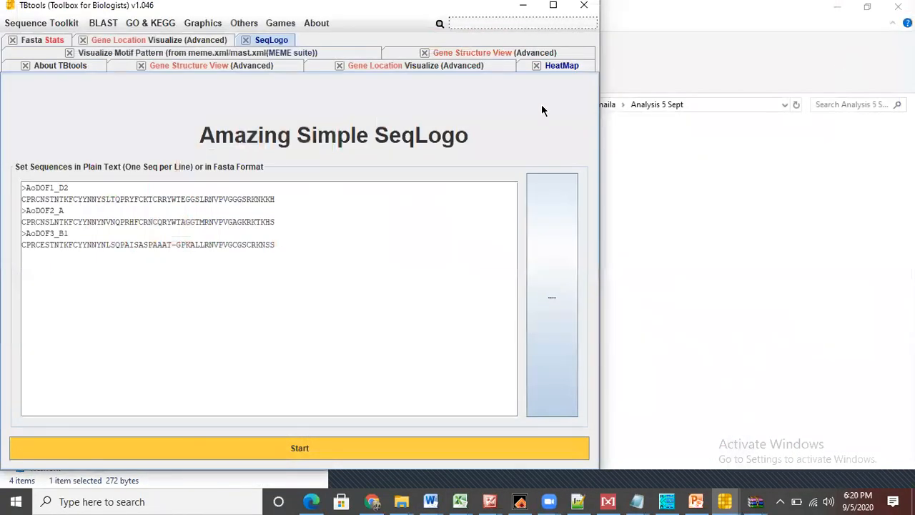
{"action": "left_click", "coordinate": [523, 6]}
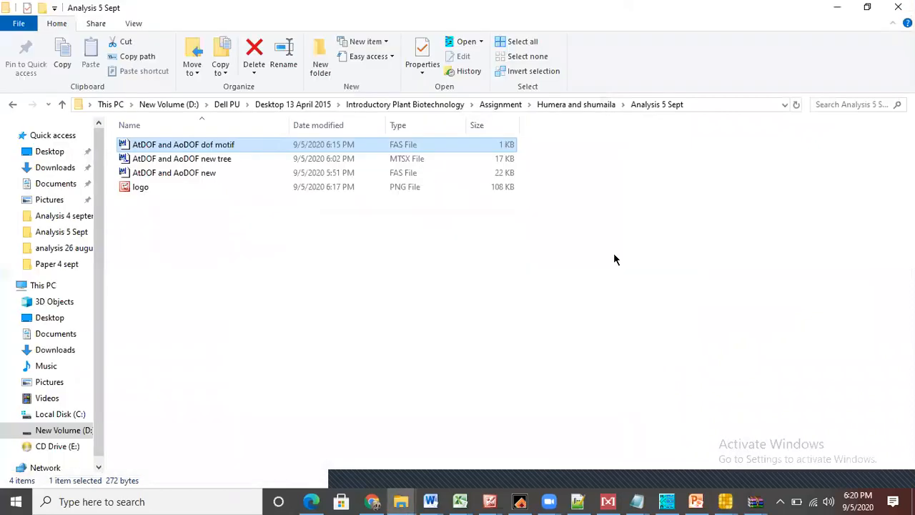
{"action": "left_click", "coordinate": [62, 104]}
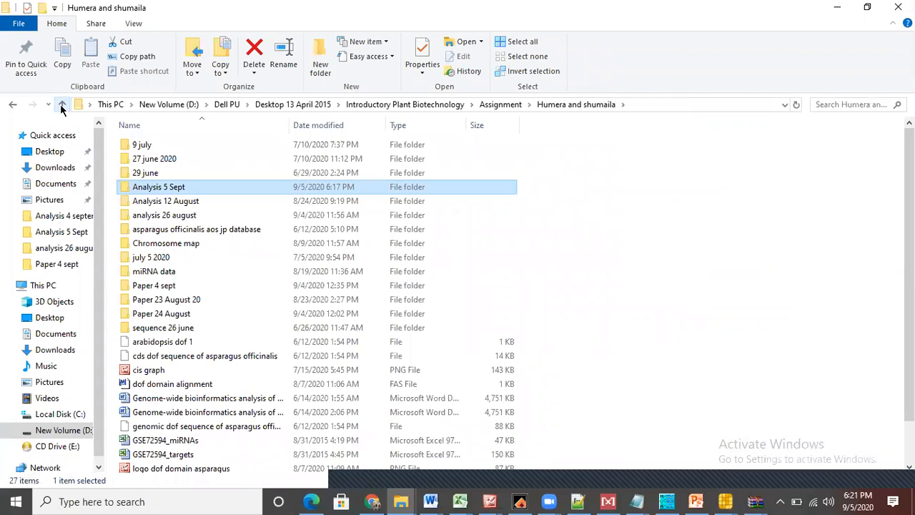
{"action": "double_click", "coordinate": [142, 259]}
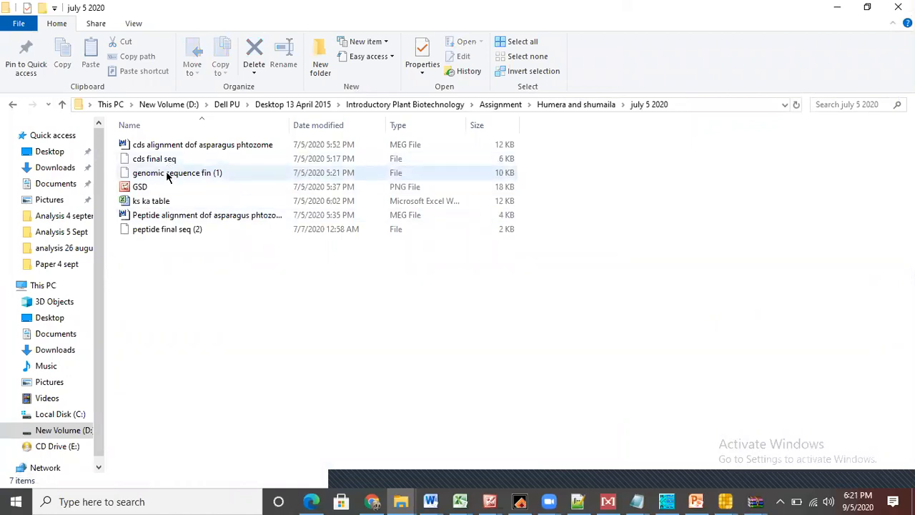
View the GSD gene structure image, close it, and copy the GSD file
{"action": "double_click", "coordinate": [147, 190]}
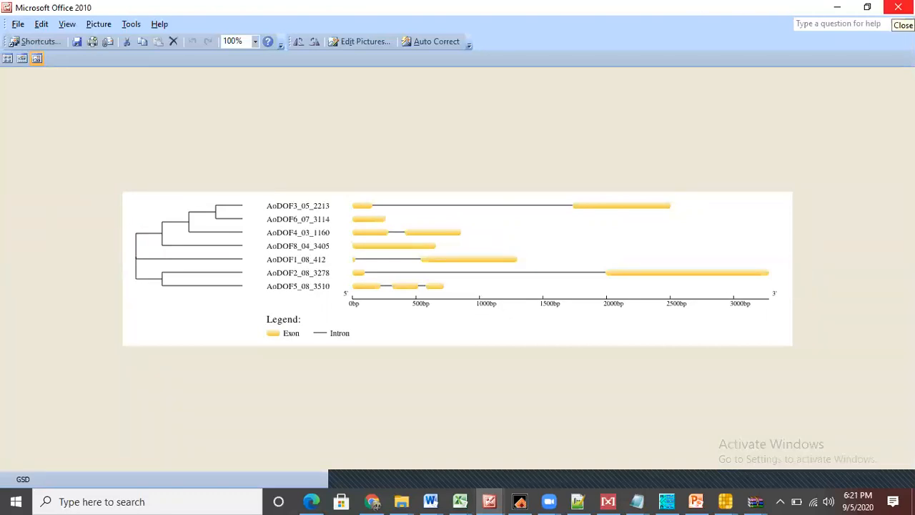
{"action": "left_click", "coordinate": [898, 7]}
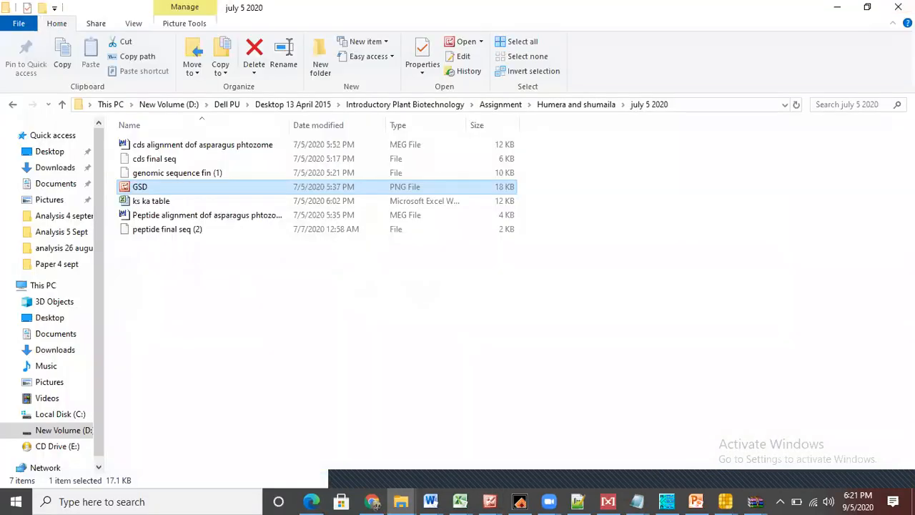
{"action": "right_click", "coordinate": [157, 189]}
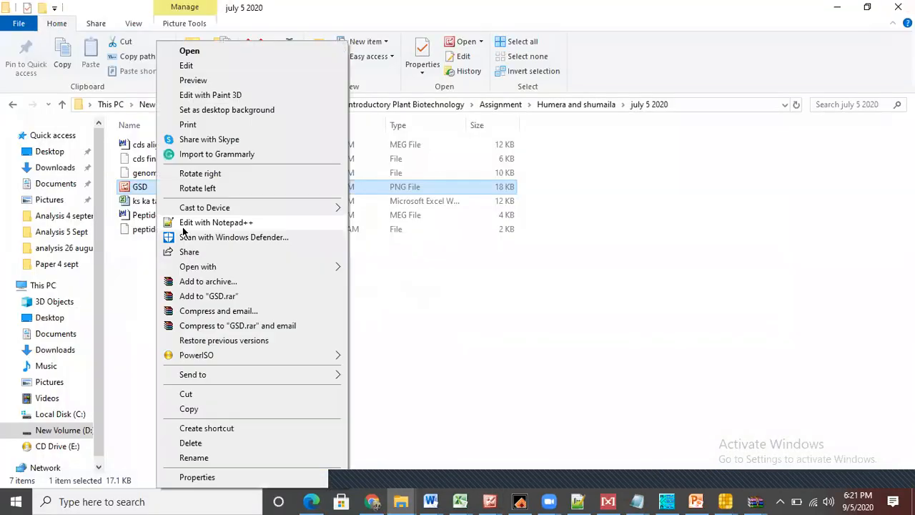
{"action": "left_click", "coordinate": [190, 408]}
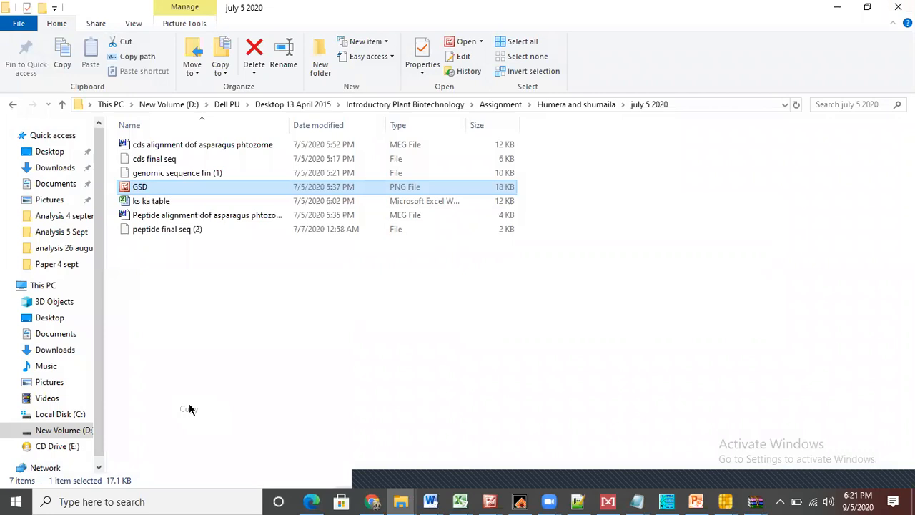
Switch to the Word manuscript, replace the intron/exon structure picture with the copied GSD image, and remove the blank lines above its caption
{"action": "left_click", "coordinate": [428, 501]}
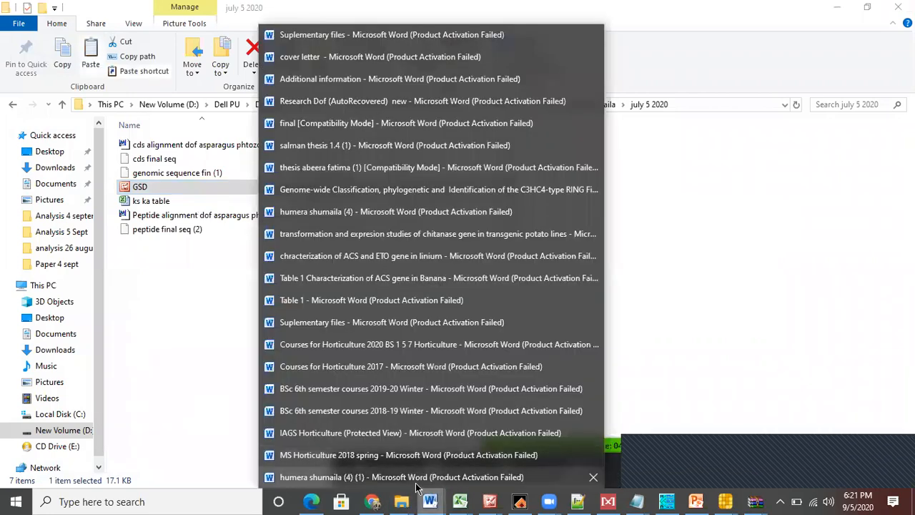
{"action": "left_click", "coordinate": [400, 477]}
{"action": "scroll", "coordinate": [543, 322], "scroll_direction": "up", "scroll_amount": 3}
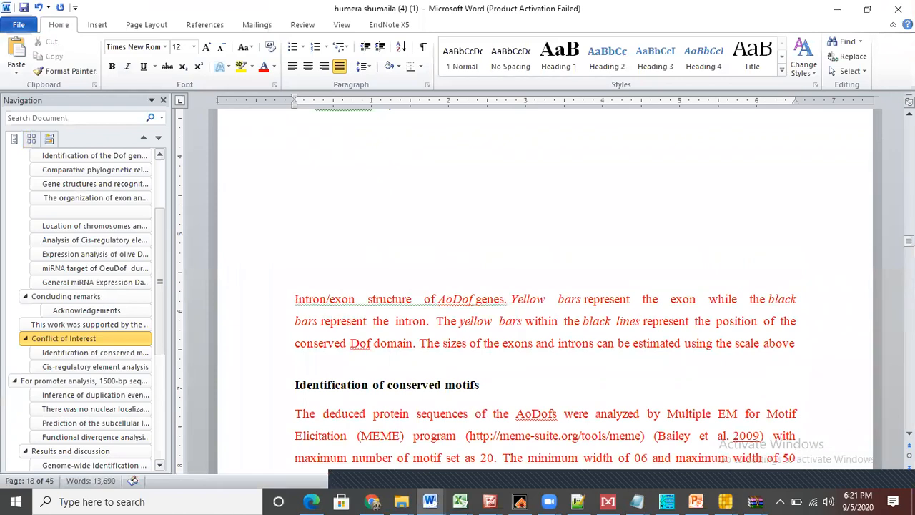
{"action": "scroll", "coordinate": [488, 227], "scroll_direction": "up", "scroll_amount": 2}
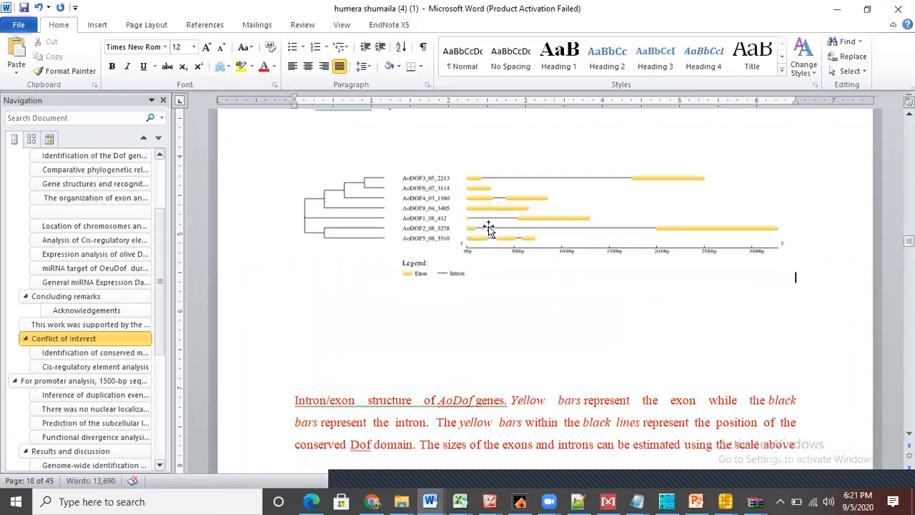
{"action": "left_click", "coordinate": [422, 336]}
{"action": "key", "text": "Delete"}
{"action": "key", "text": "Delete"}
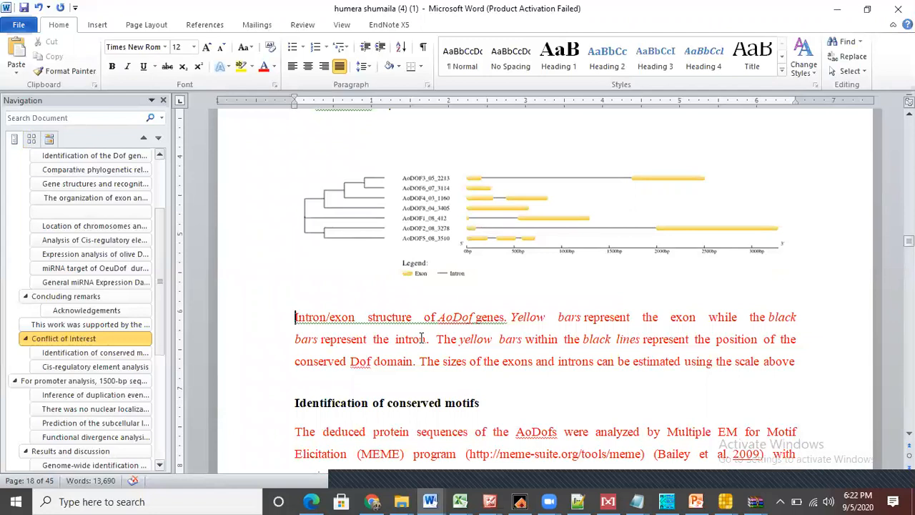
Add a separate "Fig." line directly above the caption of the AoDof intron/exon structure figure
{"action": "type", "text": "Fig"}
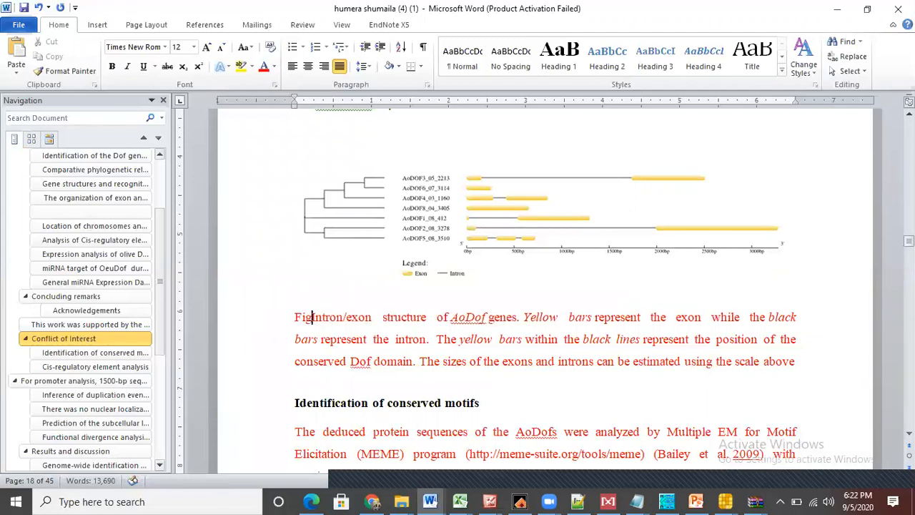
{"action": "type", "text": "."}
{"action": "key", "text": "Return"}
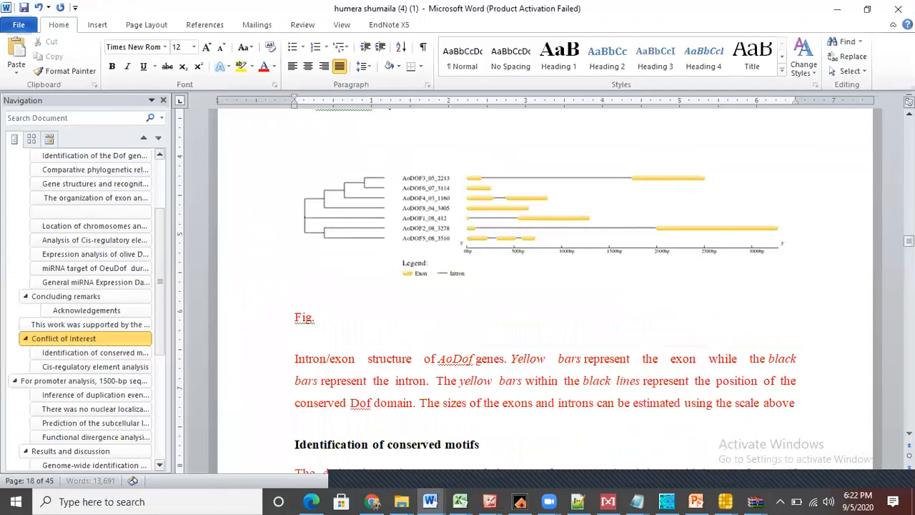
{"action": "left_click", "coordinate": [316, 319]}
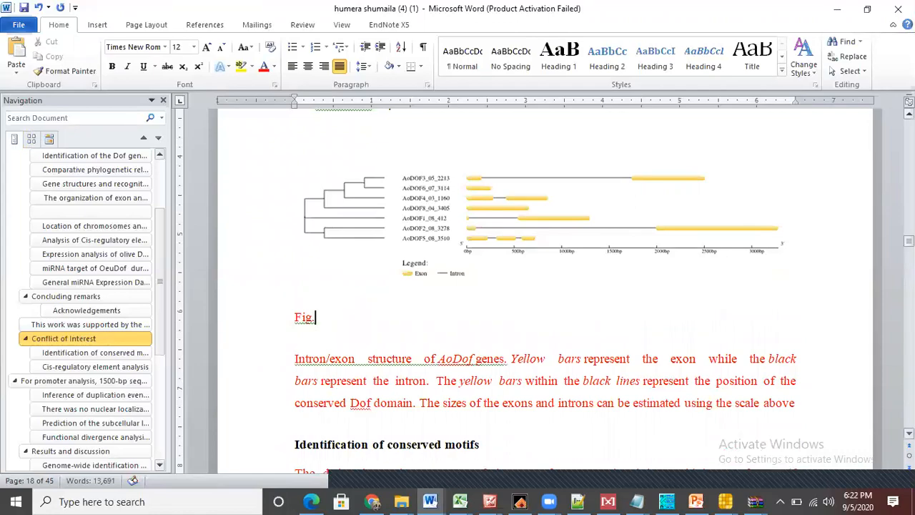
In the paragraph on gene structures and conserved motifs, replace "olive" before "Dof genes along with phylogenetic" with "A. officinalis" in italics
{"action": "left_click_drag", "start_coordinate": [908, 240], "coordinate": [908, 173]}
{"action": "scroll", "coordinate": [544, 289], "scroll_direction": "up", "scroll_amount": 3}
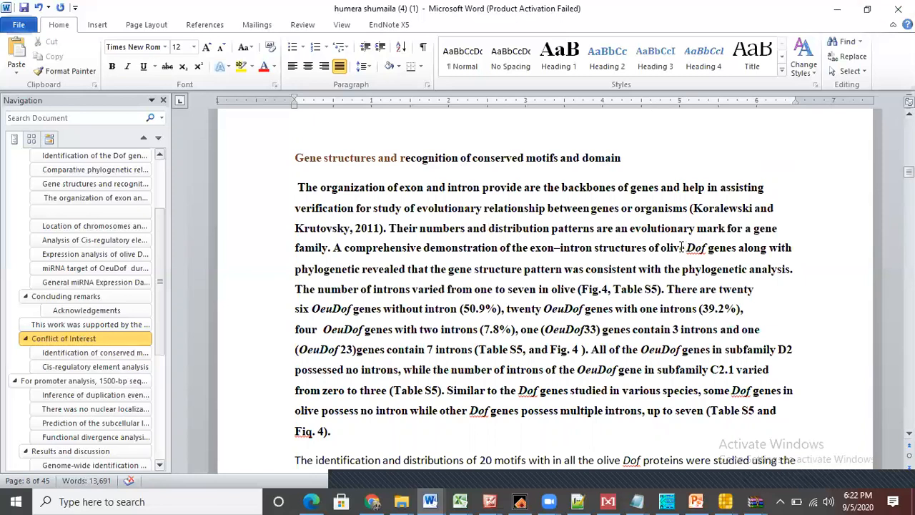
{"action": "left_click_drag", "start_coordinate": [661, 247], "coordinate": [685, 251]}
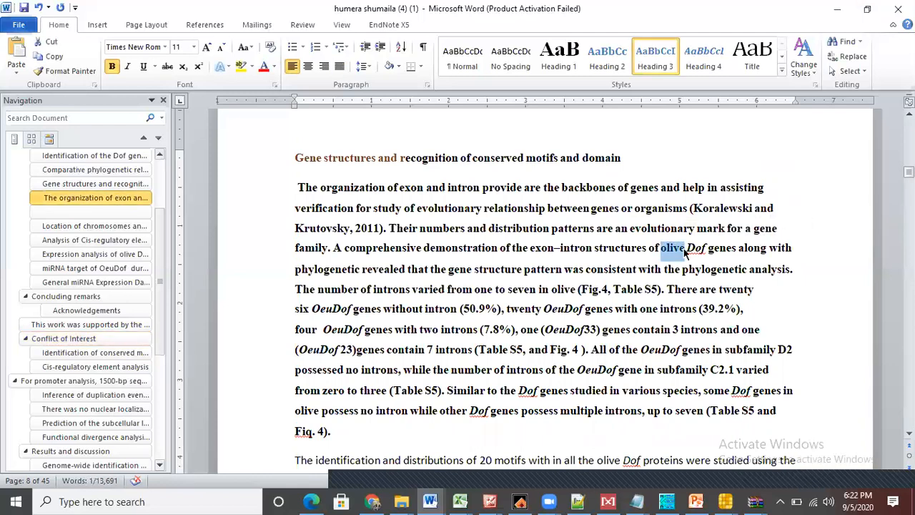
{"action": "type", "text": "A. "}
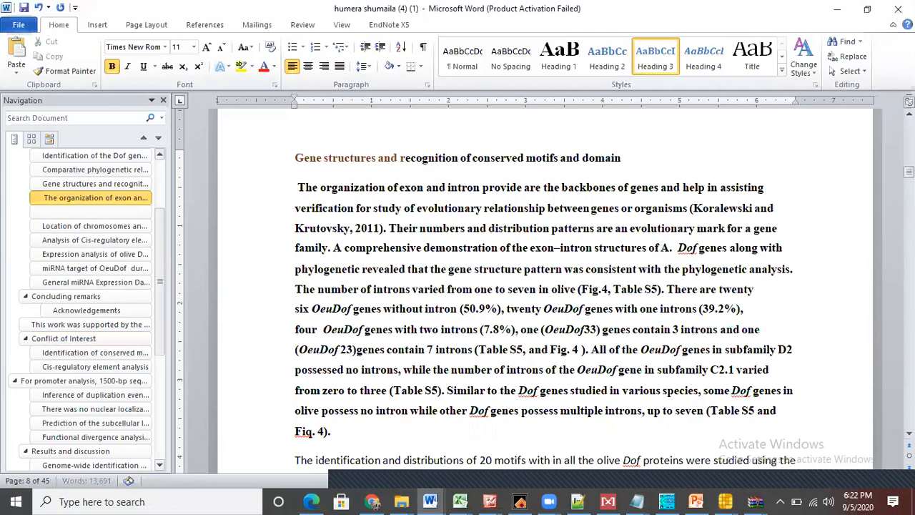
{"action": "type", "text": "off "}
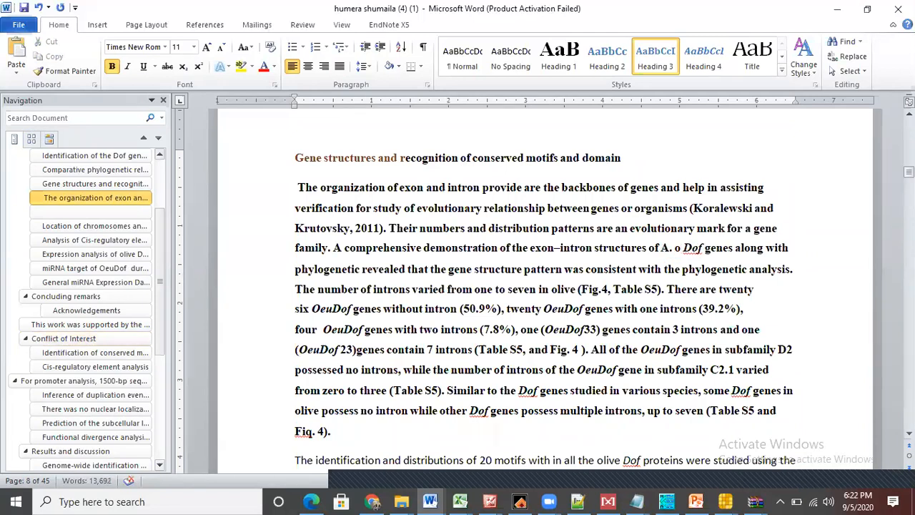
{"action": "type", "text": "ici"}
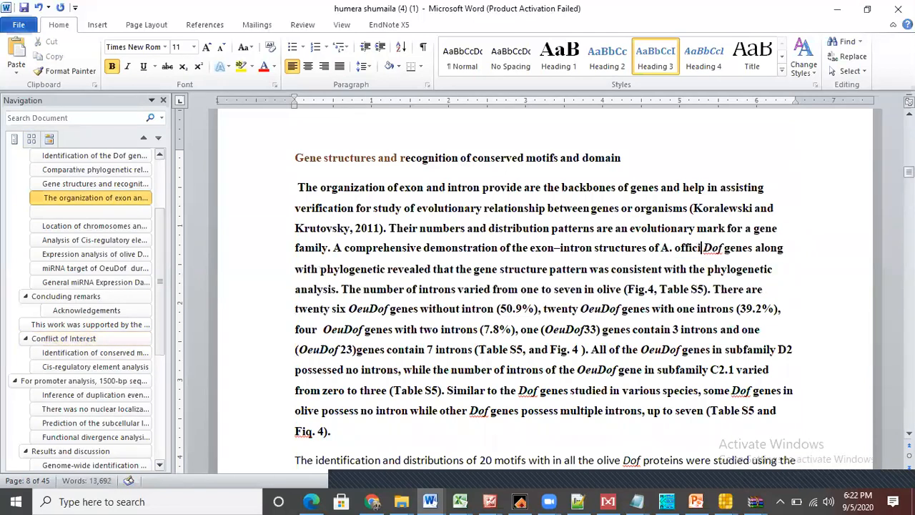
{"action": "type", "text": "nalis"}
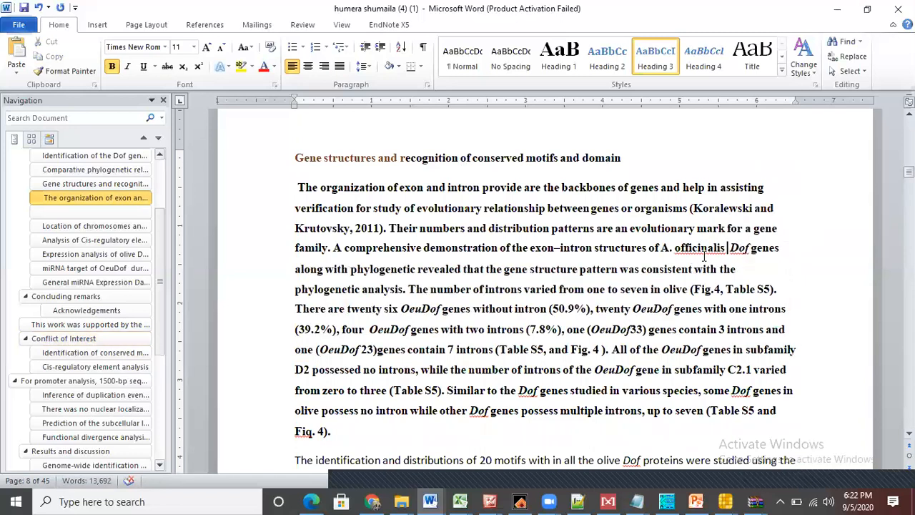
{"action": "left_click_drag", "start_coordinate": [658, 248], "coordinate": [726, 248]}
{"action": "left_click", "coordinate": [128, 66]}
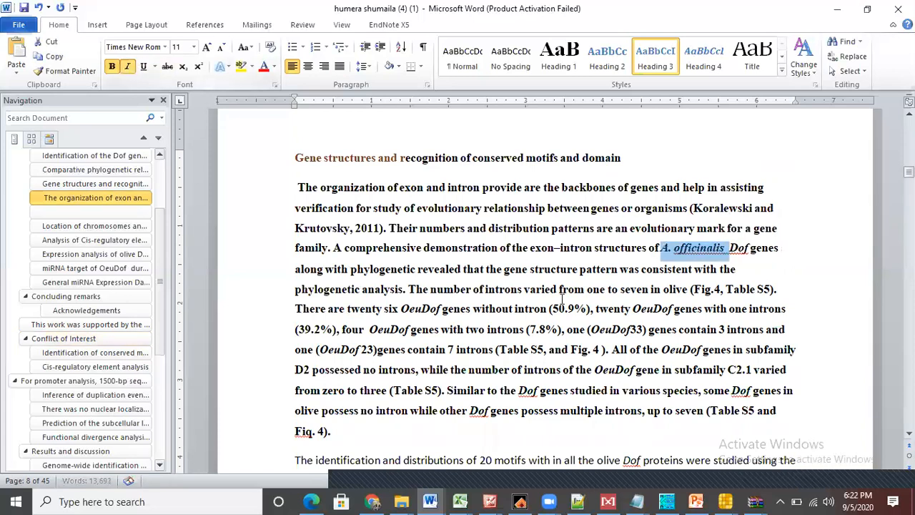
Format the exon and intron organization paragraph as 12 pt Times New Roman, without bold, and justified
{"action": "left_click_drag", "start_coordinate": [302, 186], "coordinate": [359, 437]}
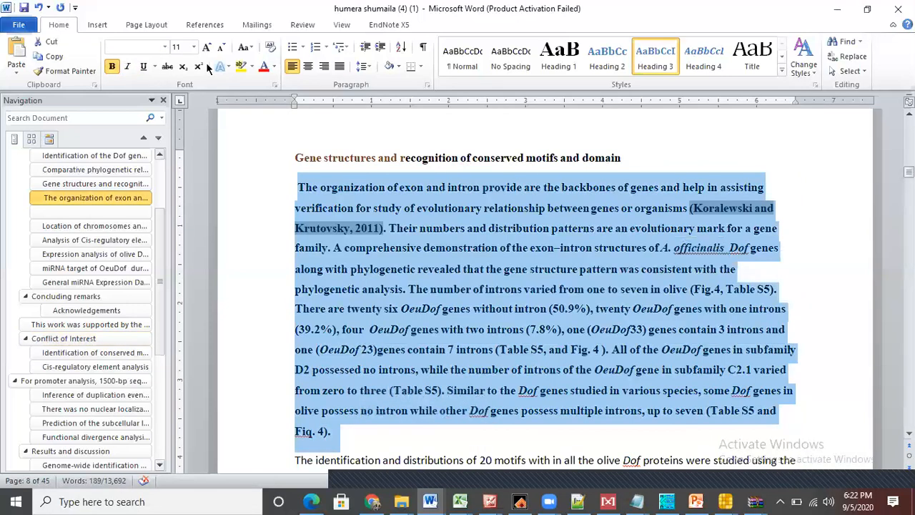
{"action": "left_click", "coordinate": [193, 47]}
{"action": "left_click", "coordinate": [181, 107]}
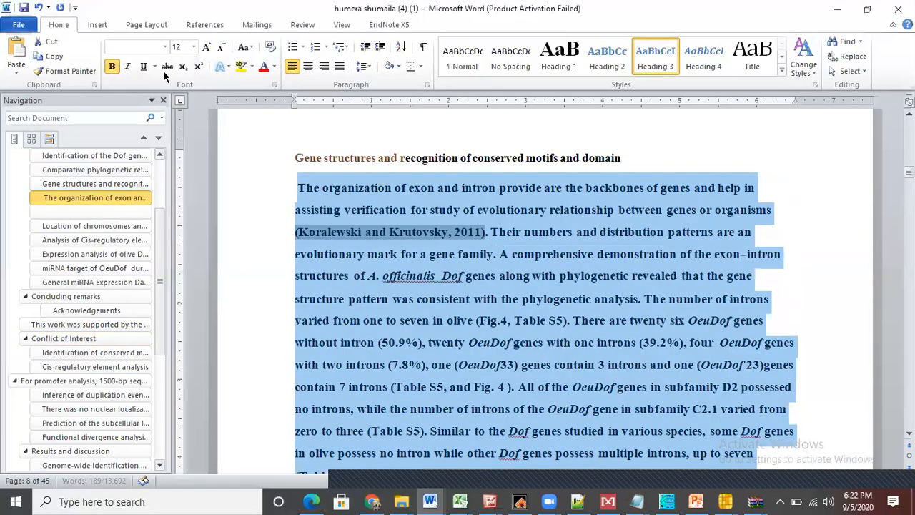
{"action": "left_click", "coordinate": [165, 46]}
{"action": "left_click", "coordinate": [169, 123]}
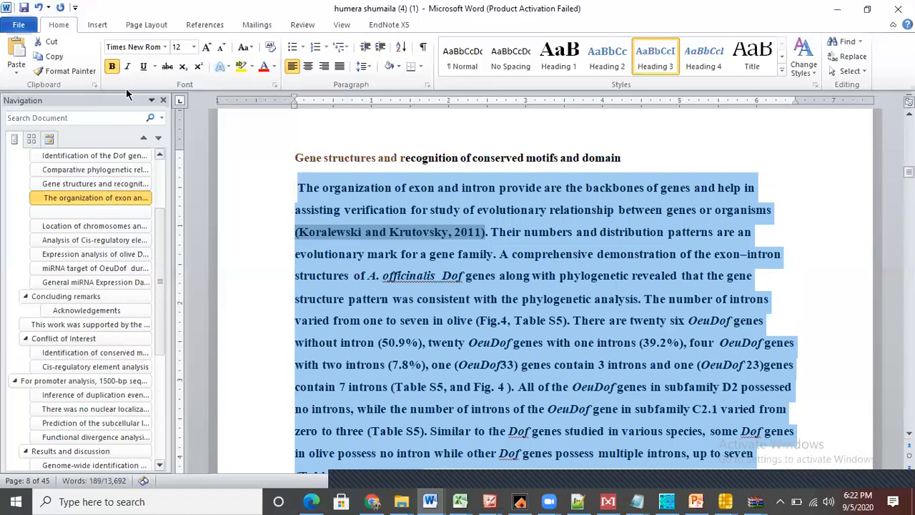
{"action": "left_click", "coordinate": [110, 67]}
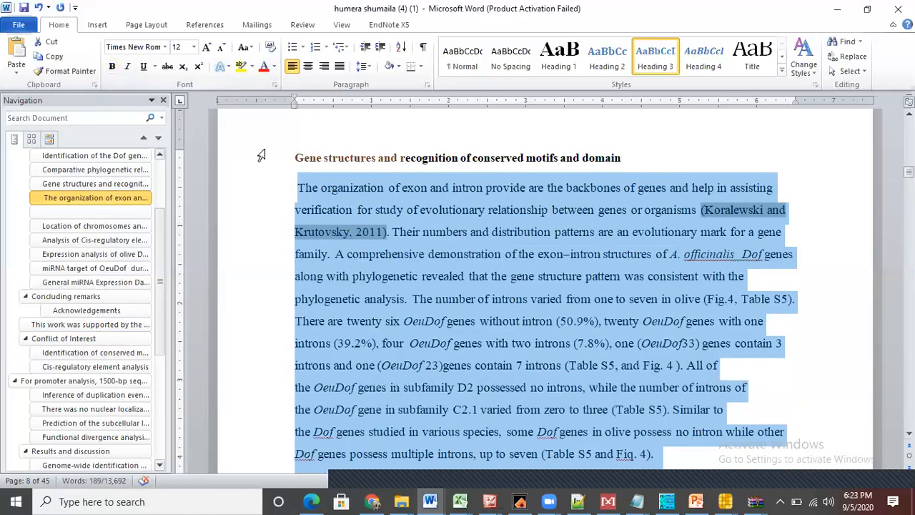
{"action": "left_click", "coordinate": [340, 68]}
{"action": "left_click", "coordinate": [591, 318]}
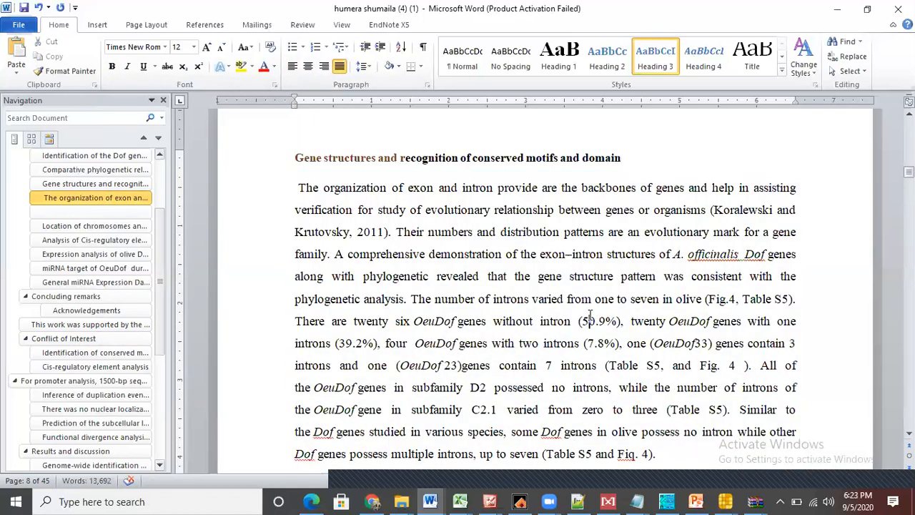
{"action": "right_click", "coordinate": [742, 255]}
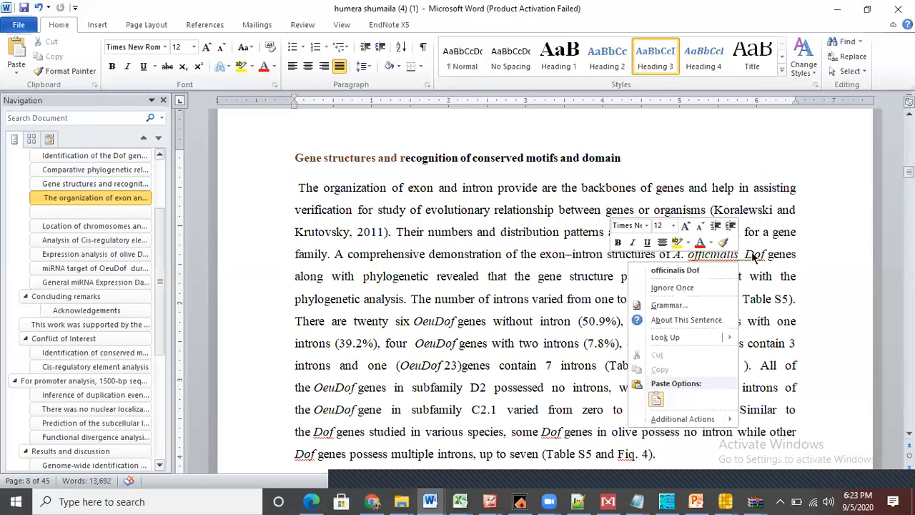
{"action": "left_click", "coordinate": [752, 258]}
{"action": "right_click", "coordinate": [752, 257]}
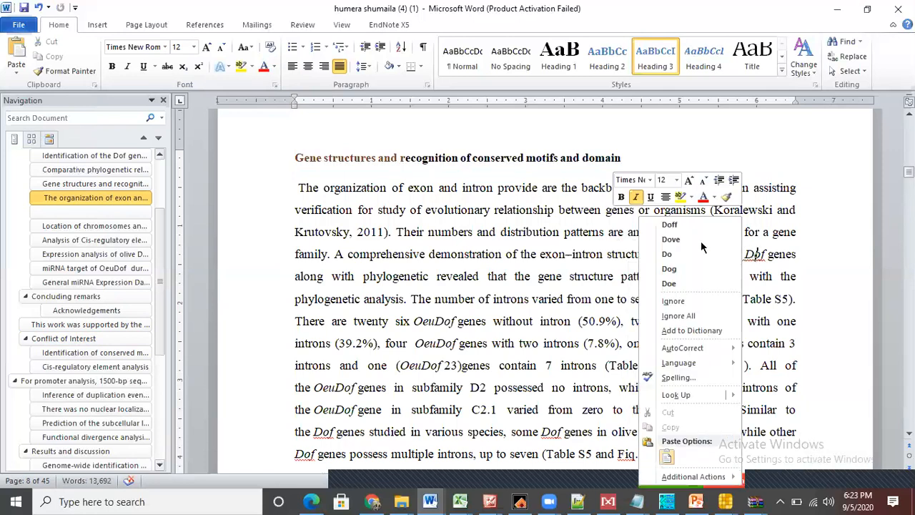
{"action": "left_click", "coordinate": [788, 273]}
{"action": "right_click", "coordinate": [739, 254]}
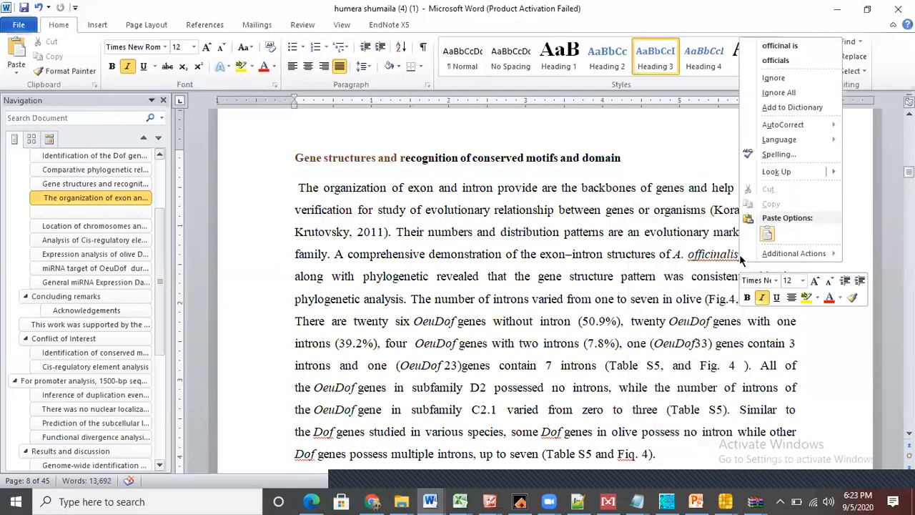
{"action": "left_click", "coordinate": [736, 117]}
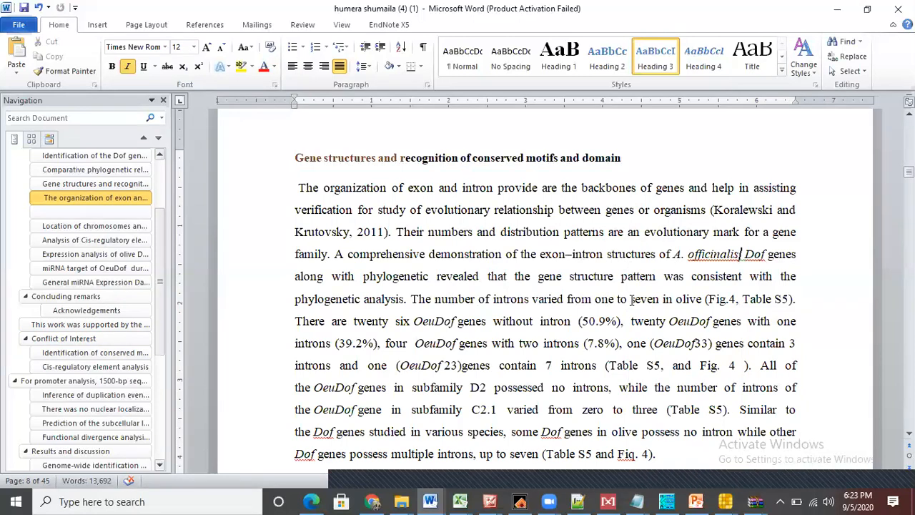
Check the sentence on intron numbers against the GSD gene structure image in the july 5 2020 folder, and return to the Word manuscript
{"action": "left_click_drag", "start_coordinate": [412, 297], "coordinate": [699, 300]}
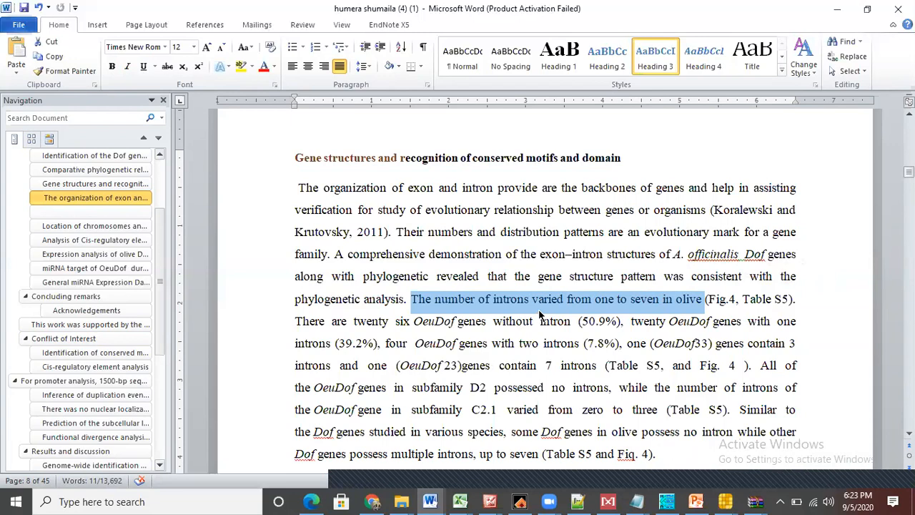
{"action": "left_click", "coordinate": [539, 310]}
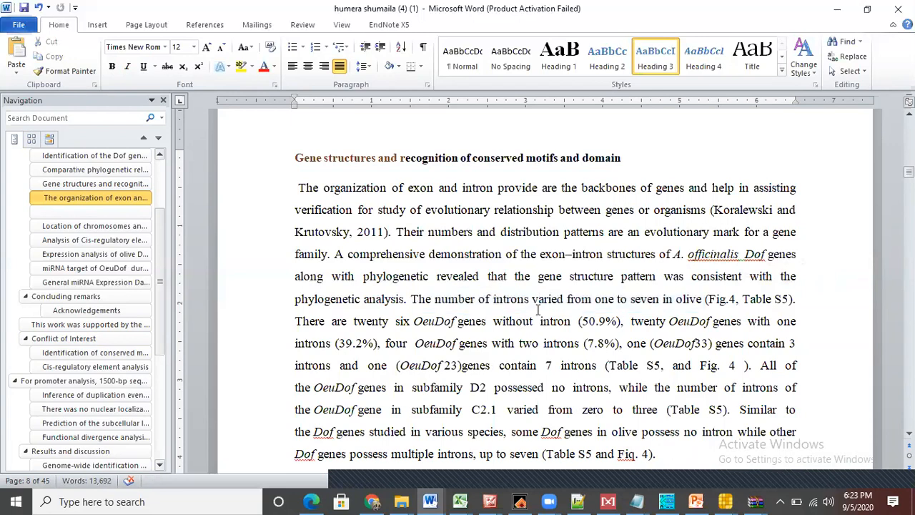
{"action": "left_click", "coordinate": [400, 501]}
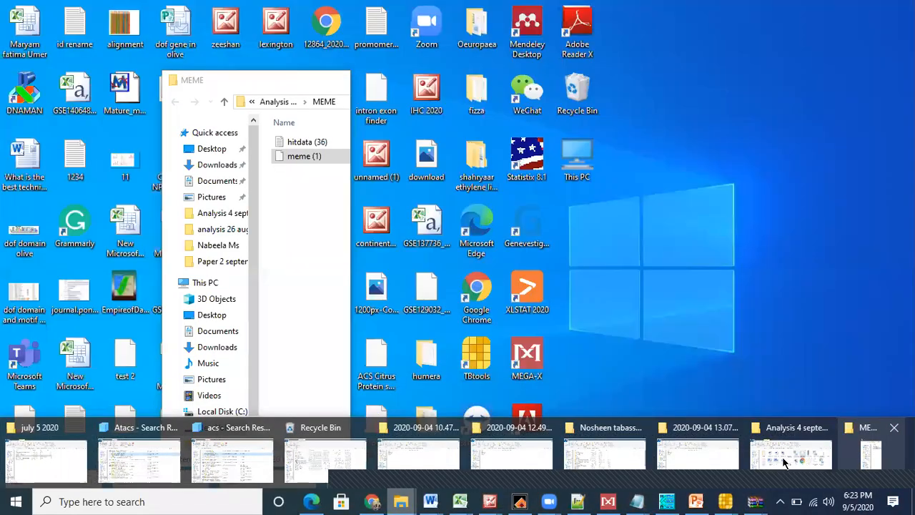
{"action": "mouse_move", "coordinate": [783, 463]}
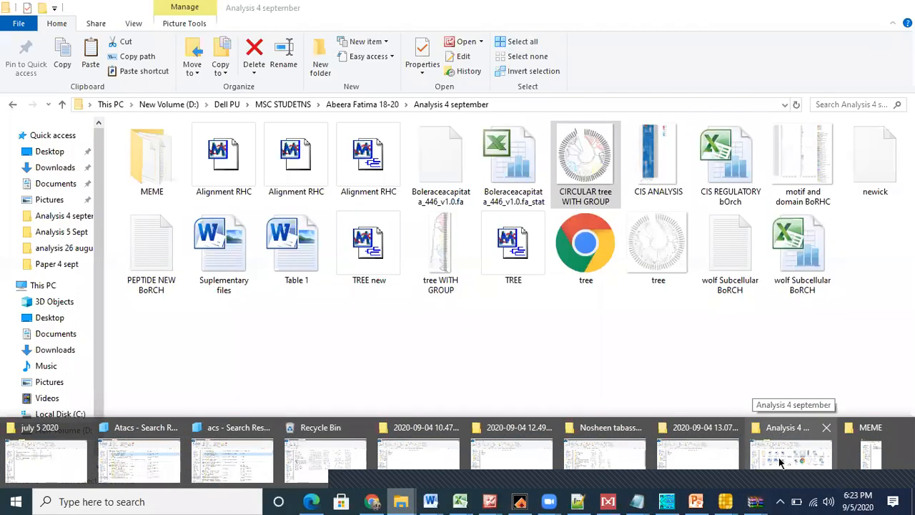
{"action": "mouse_move", "coordinate": [702, 465]}
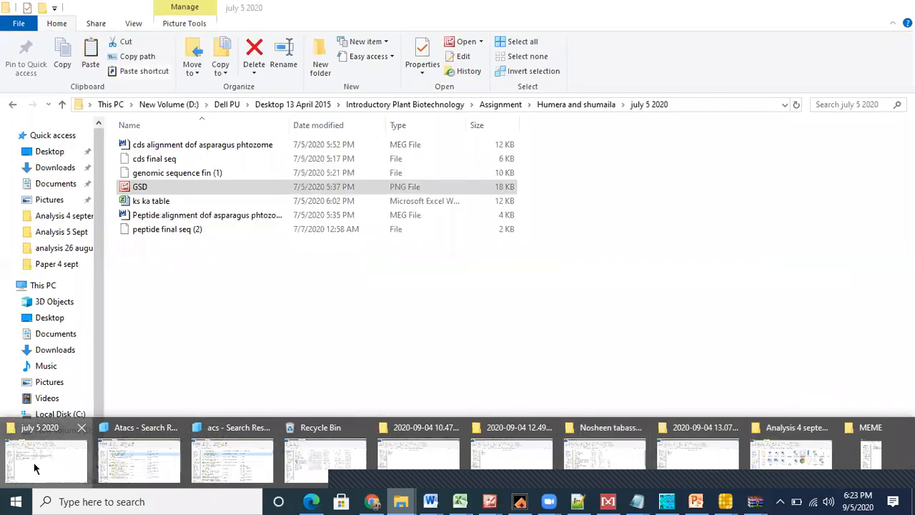
{"action": "left_click", "coordinate": [34, 463]}
{"action": "double_click", "coordinate": [144, 186]}
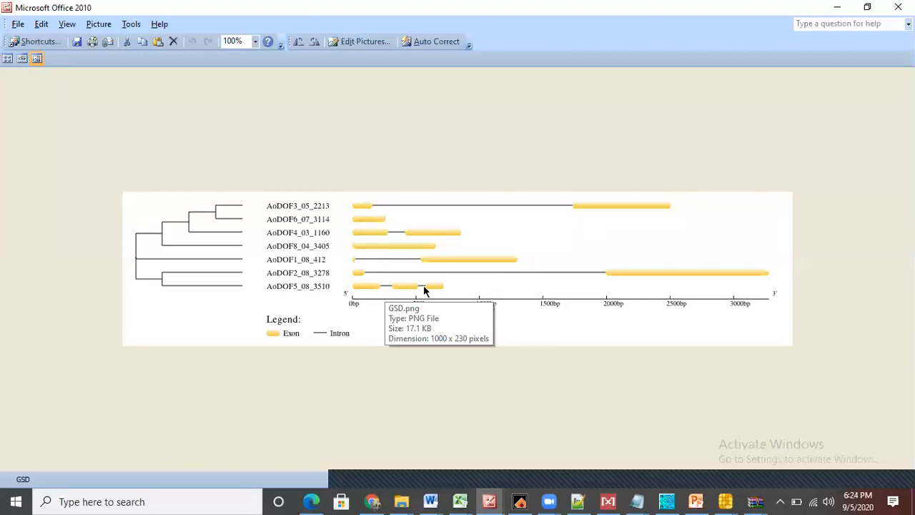
{"action": "left_click", "coordinate": [836, 7]}
{"action": "mouse_move", "coordinate": [430, 501]}
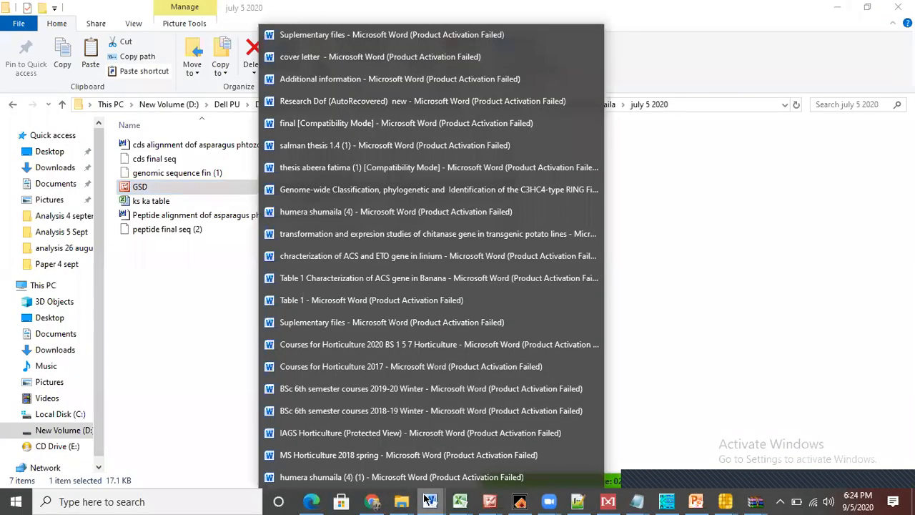
{"action": "left_click", "coordinate": [425, 482]}
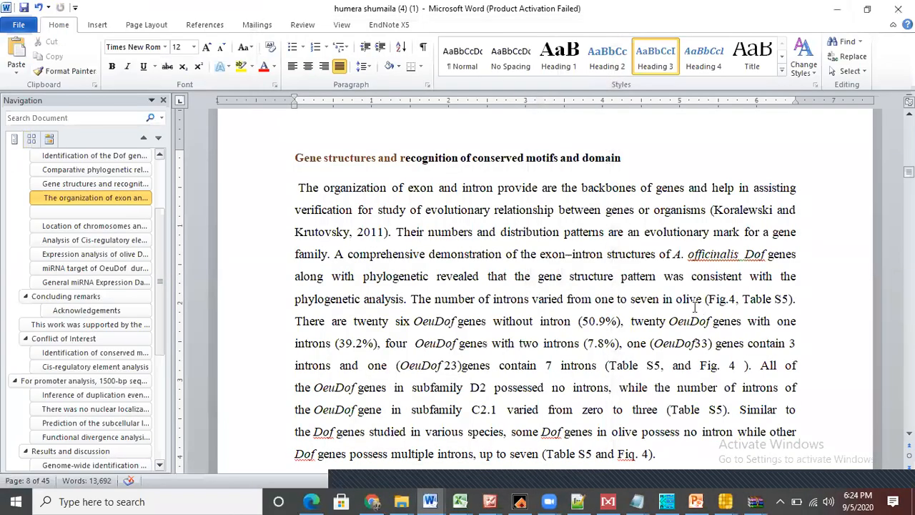
Change the range in the intron number sentence to "zero to two" and colour its "(Fig.4, Table S5)" citation red
{"action": "left_click_drag", "start_coordinate": [635, 300], "coordinate": [614, 299]}
{"action": "type", "text": "zero"}
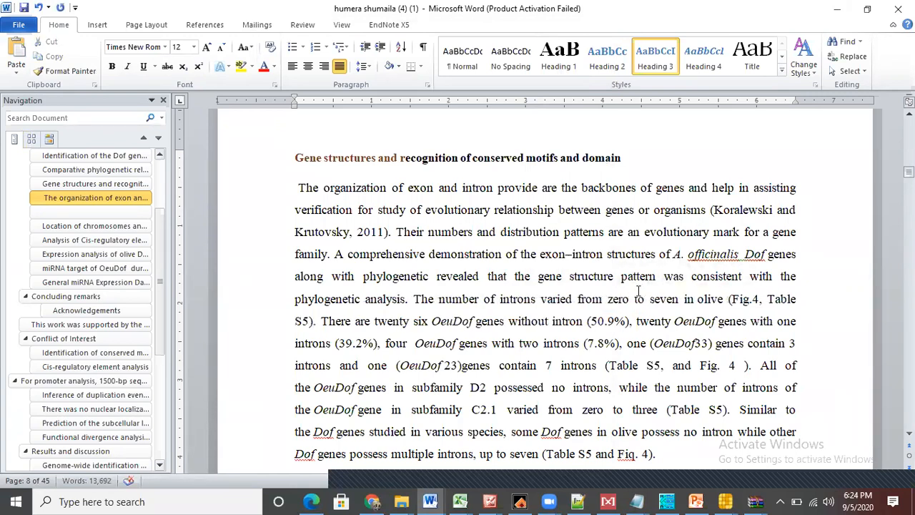
{"action": "left_click_drag", "start_coordinate": [649, 299], "coordinate": [679, 298]}
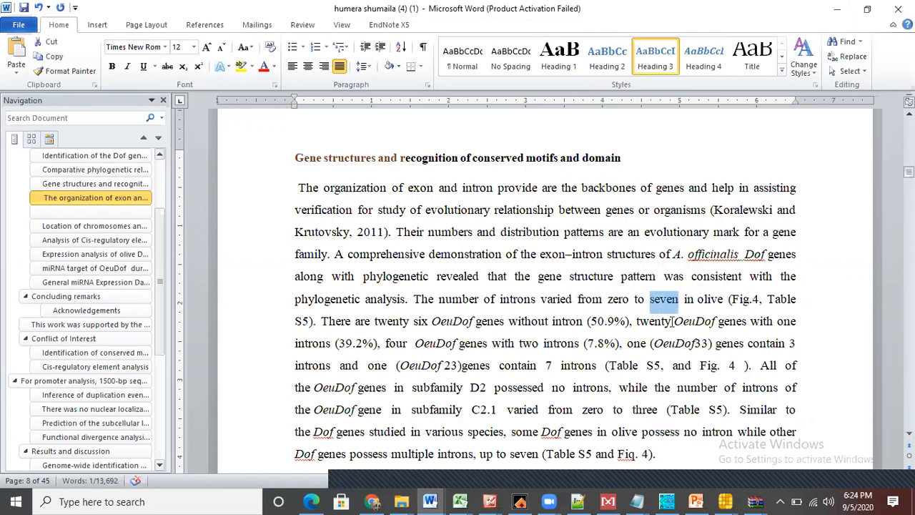
{"action": "type", "text": "two"}
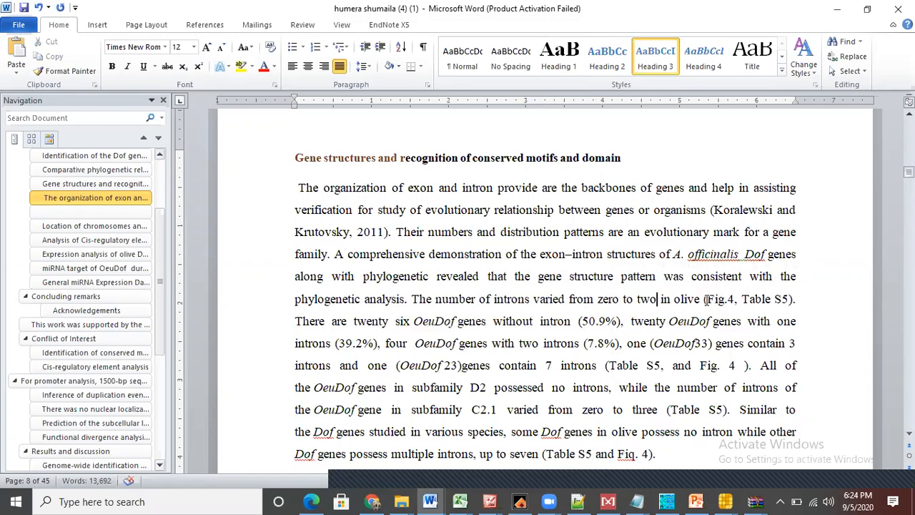
{"action": "left_click_drag", "start_coordinate": [705, 299], "coordinate": [796, 298]}
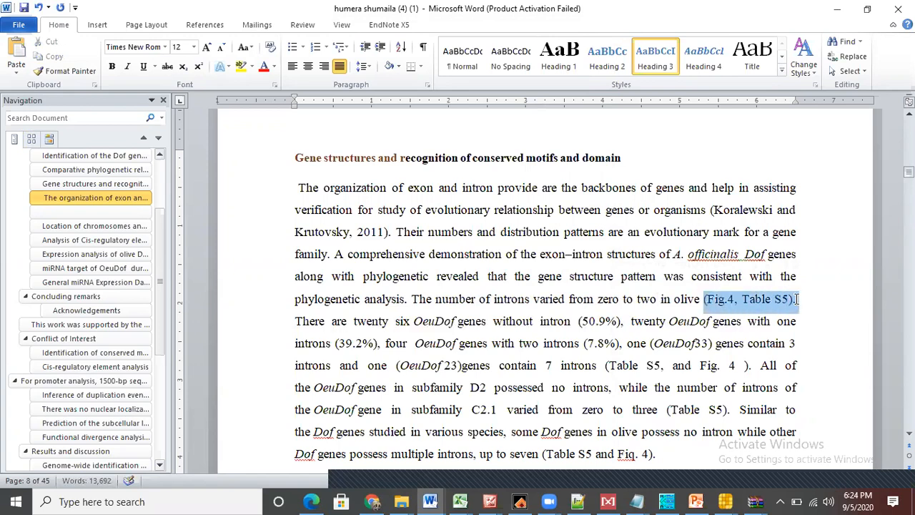
{"action": "left_click", "coordinate": [263, 67]}
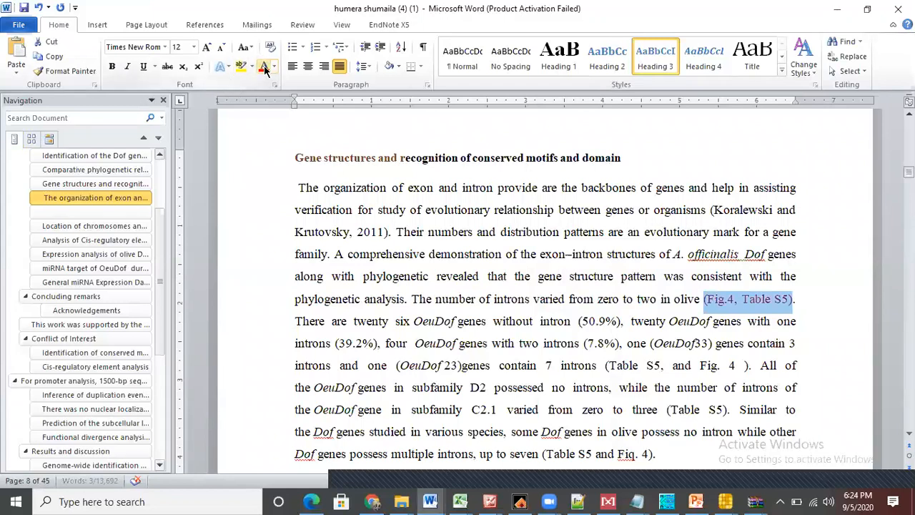
{"action": "left_click", "coordinate": [540, 321]}
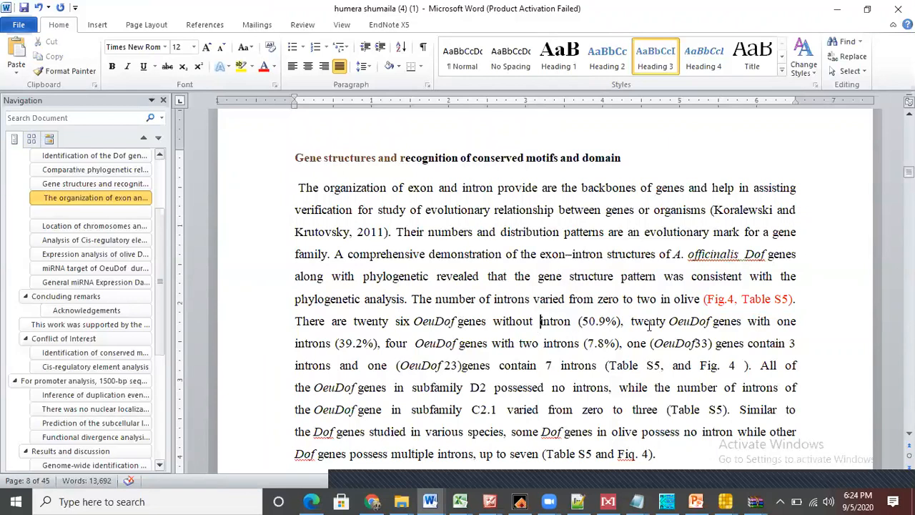
{"action": "left_click_drag", "start_coordinate": [541, 321], "coordinate": [572, 321]}
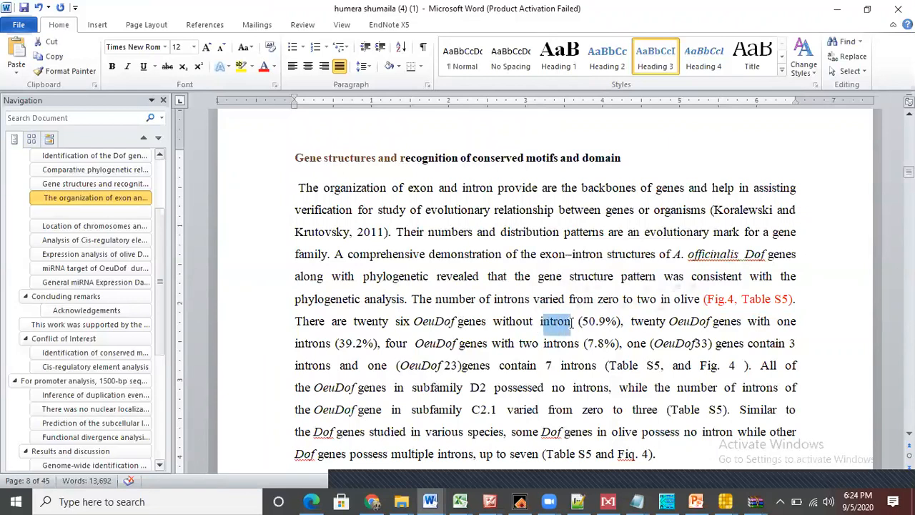
{"action": "left_click", "coordinate": [572, 320]}
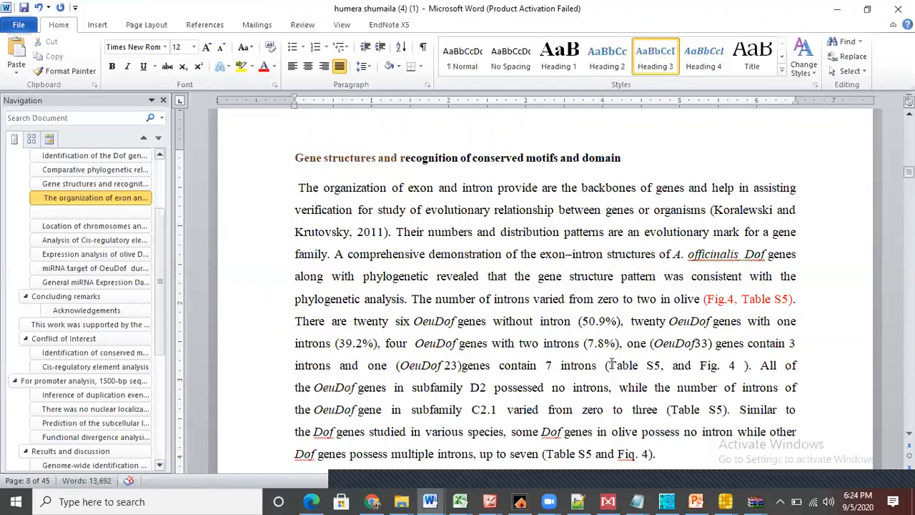
Colour the text from "There are twenty six OeuDof genes" to "7 introns" red, and check it against the GSD gene structure image
{"action": "left_click_drag", "start_coordinate": [295, 321], "coordinate": [601, 365]}
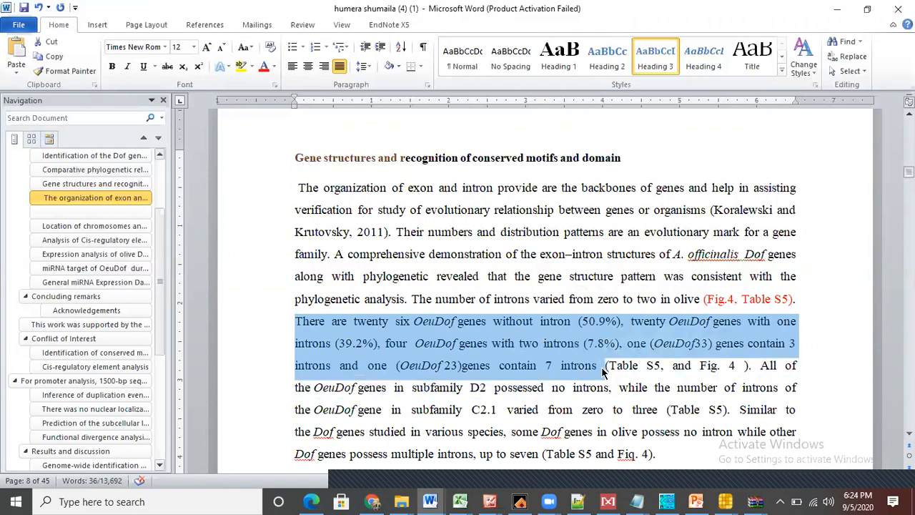
{"action": "left_click", "coordinate": [264, 71]}
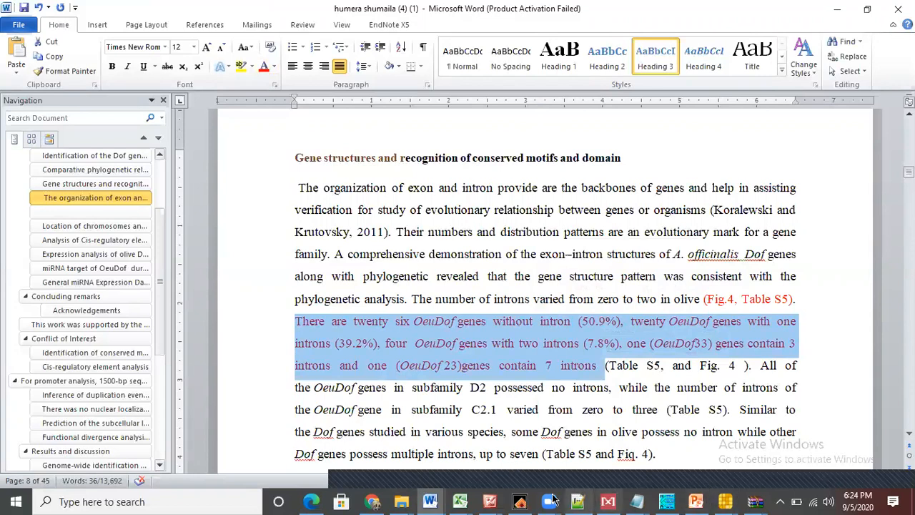
{"action": "left_click", "coordinate": [480, 492]}
{"action": "left_click", "coordinate": [493, 477]}
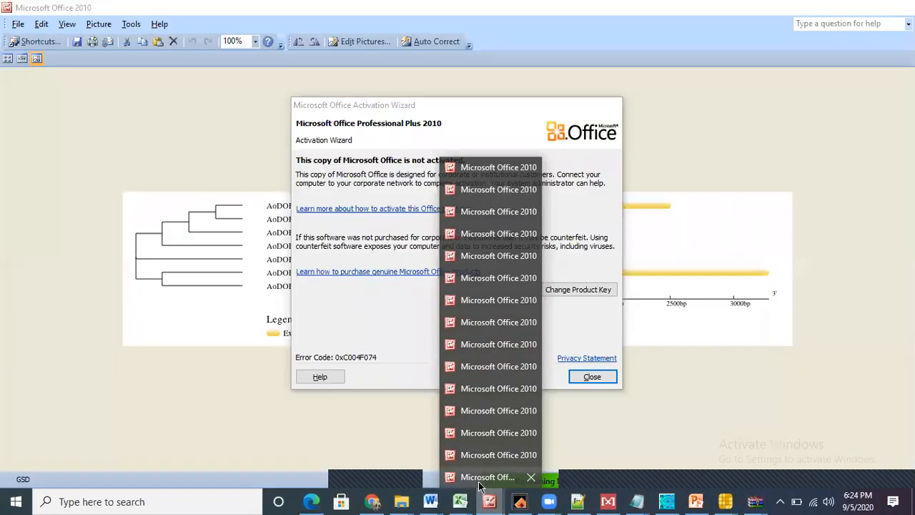
{"action": "left_click", "coordinate": [604, 377]}
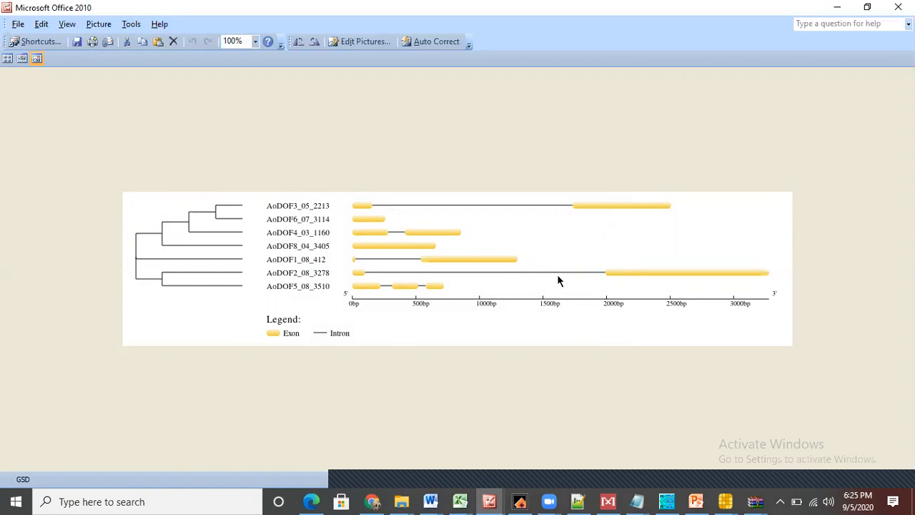
{"action": "left_click", "coordinate": [837, 7]}
{"action": "left_click", "coordinate": [664, 364]}
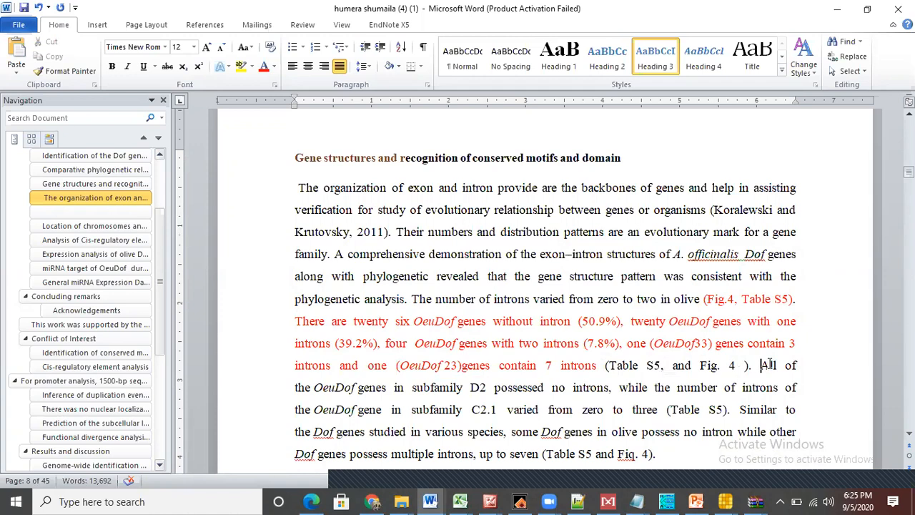
Select the sentences from "All of the OeuDof genes in subfamily D2" to the paragraph's end and compare them with the GSD gene structure image
{"action": "scroll", "coordinate": [761, 365], "scroll_direction": "down", "scroll_amount": 2}
{"action": "scroll", "coordinate": [763, 277], "scroll_direction": "down", "scroll_amount": 2}
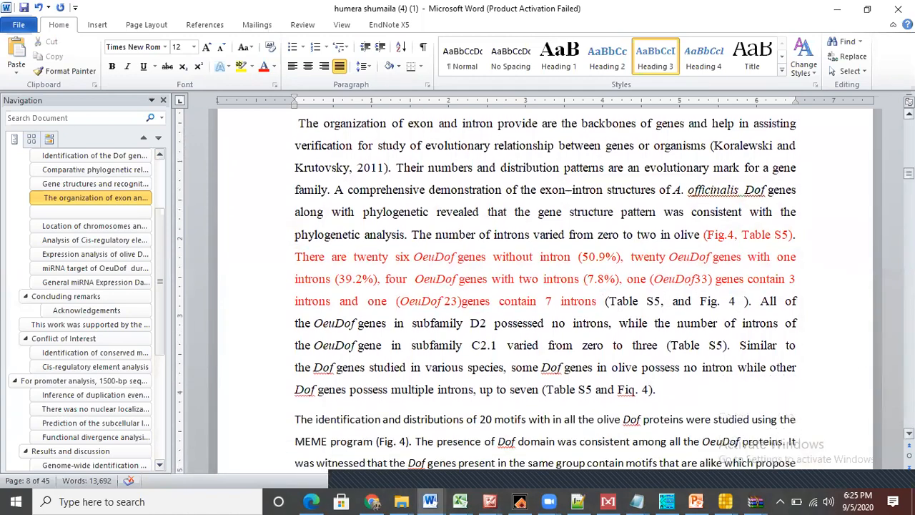
{"action": "left_click_drag", "start_coordinate": [762, 277], "coordinate": [664, 372]}
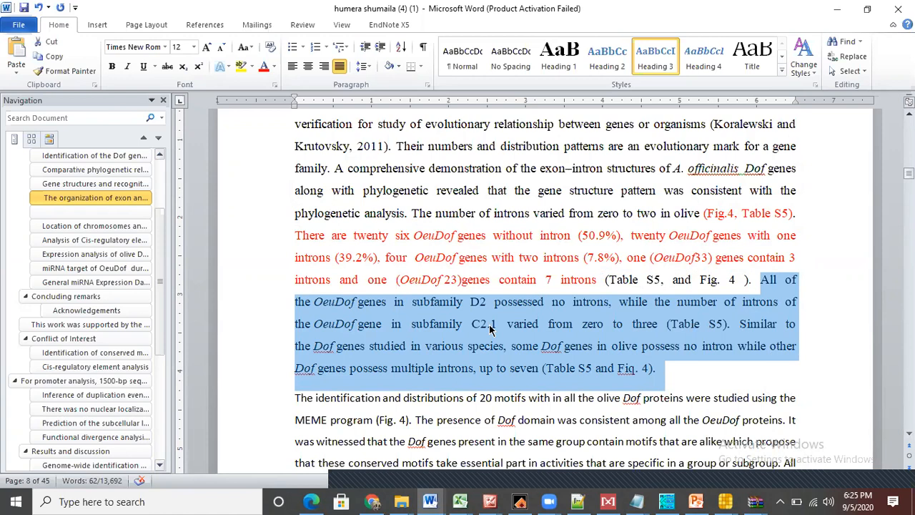
{"action": "left_click", "coordinate": [373, 500]}
{"action": "left_click", "coordinate": [378, 498]}
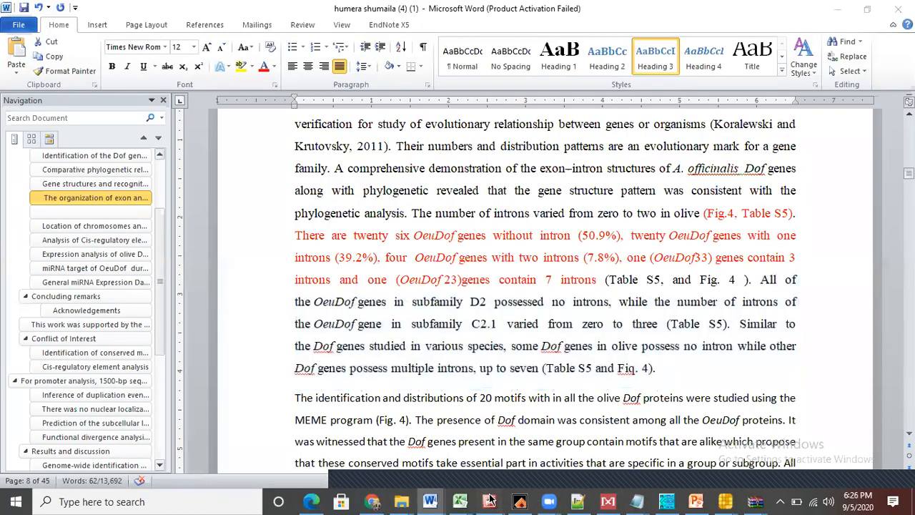
{"action": "left_click", "coordinate": [489, 501]}
{"action": "left_click", "coordinate": [477, 374]}
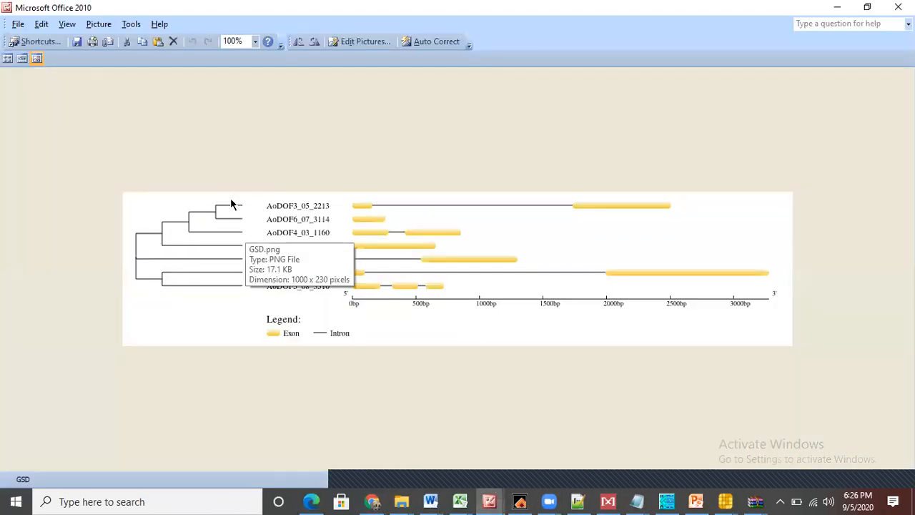